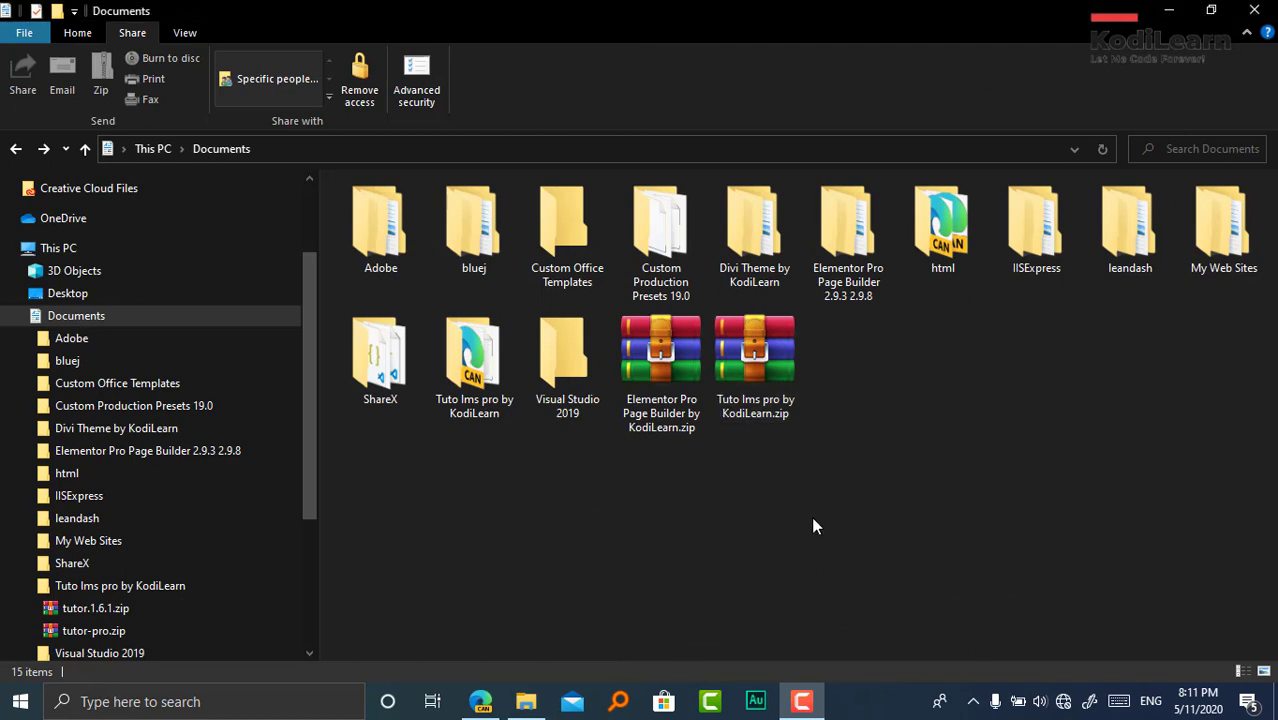
# - Open the "Tuto lms pro by KodiLearn" folder in Documents and look over the tutor.1.6.1.zip and tutor-pro.zip archives
pyautogui.click(785, 395)
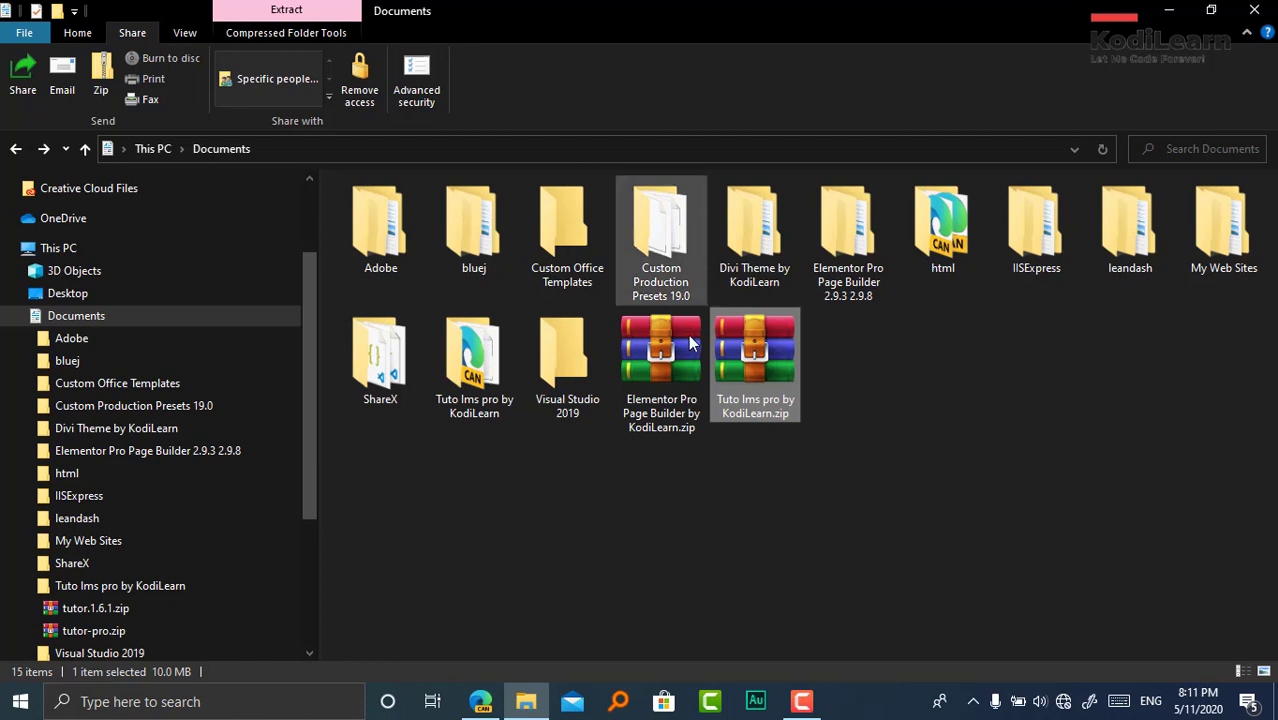
pyautogui.doubleClick(475, 395)
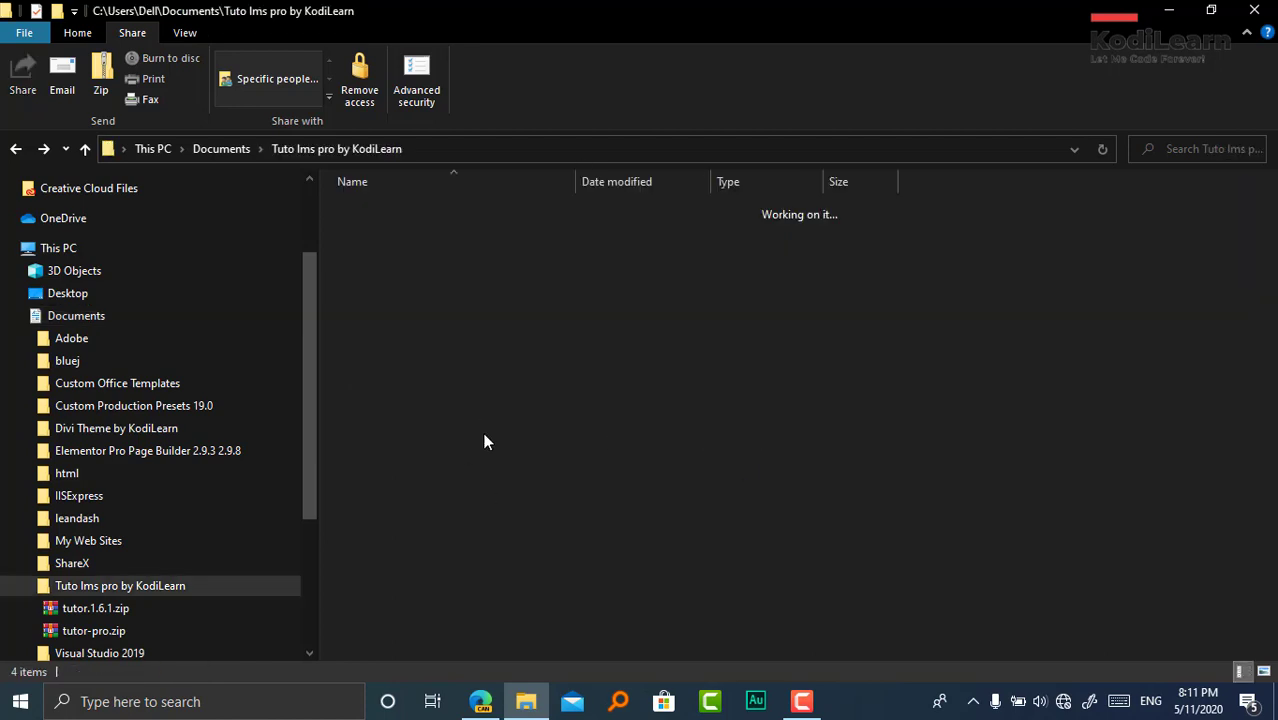
pyautogui.moveTo(532, 408); pyautogui.dragTo(492, 380)
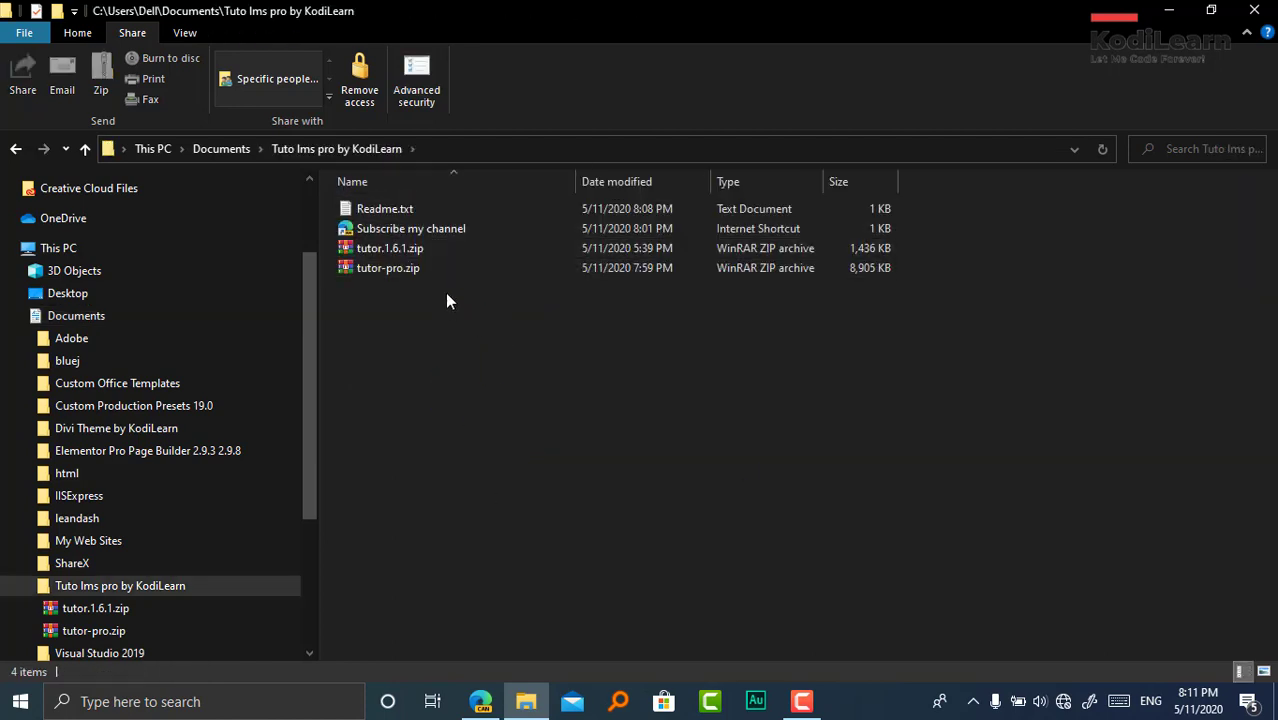
pyautogui.click(420, 250)
pyautogui.press('Up')
pyautogui.press('Down')
pyautogui.press('Down')
pyautogui.click(414, 250)
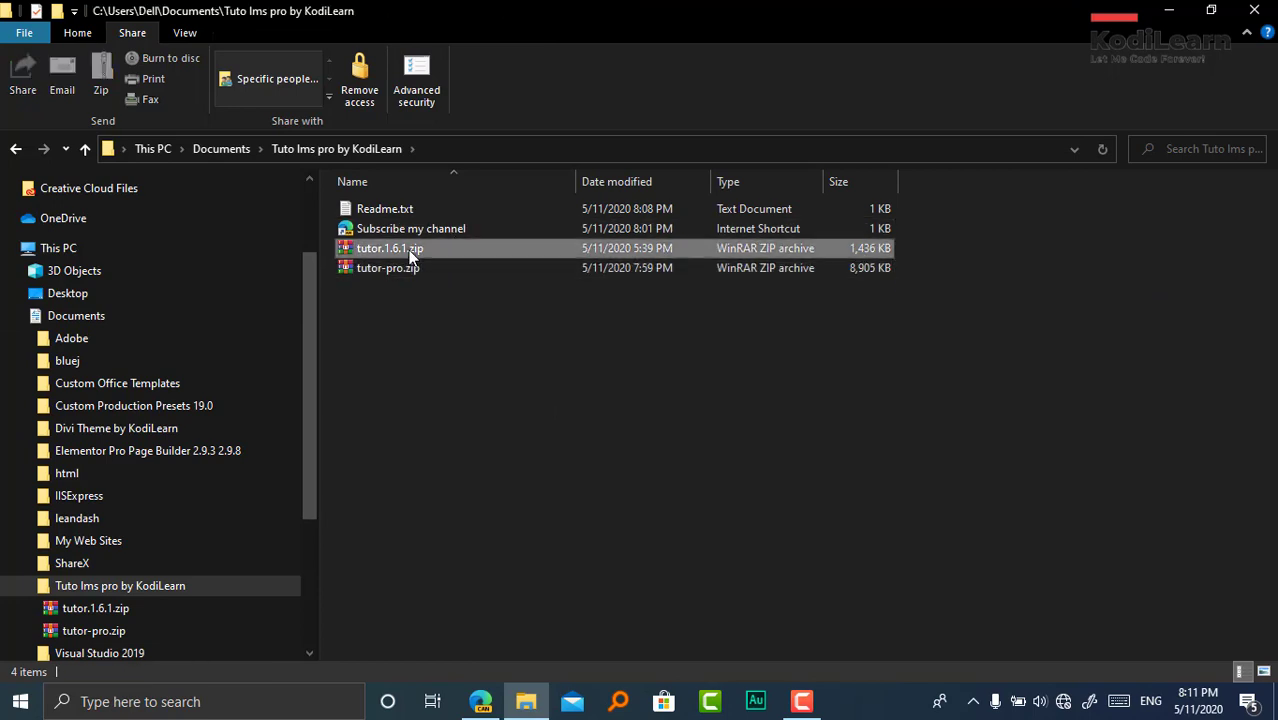
pyautogui.click(438, 268)
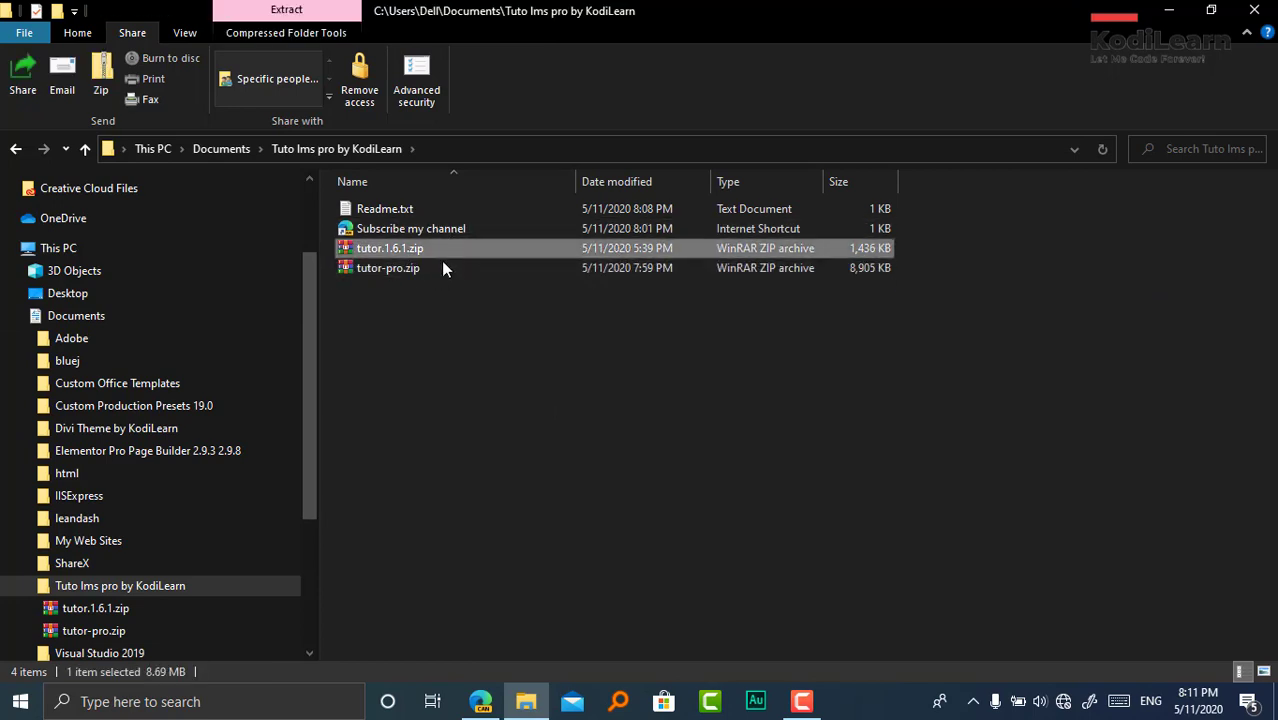
pyautogui.click(445, 270)
pyautogui.click(522, 309)
# - Inspect the contents of the tutor.1.6.1.zip archive and close the archive viewer
pyautogui.click(428, 251)
pyautogui.doubleClick(428, 251)
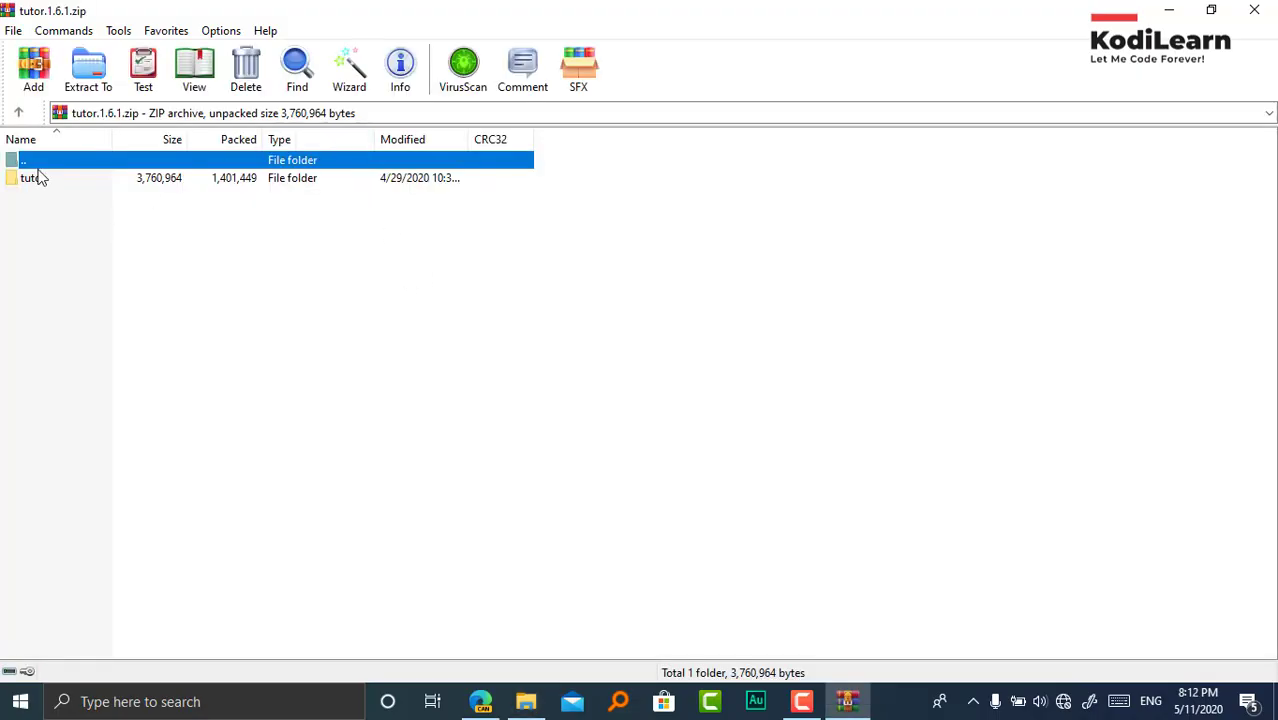
pyautogui.click(38, 178)
pyautogui.click(449, 416)
pyautogui.hotkey('alt', 'F4')
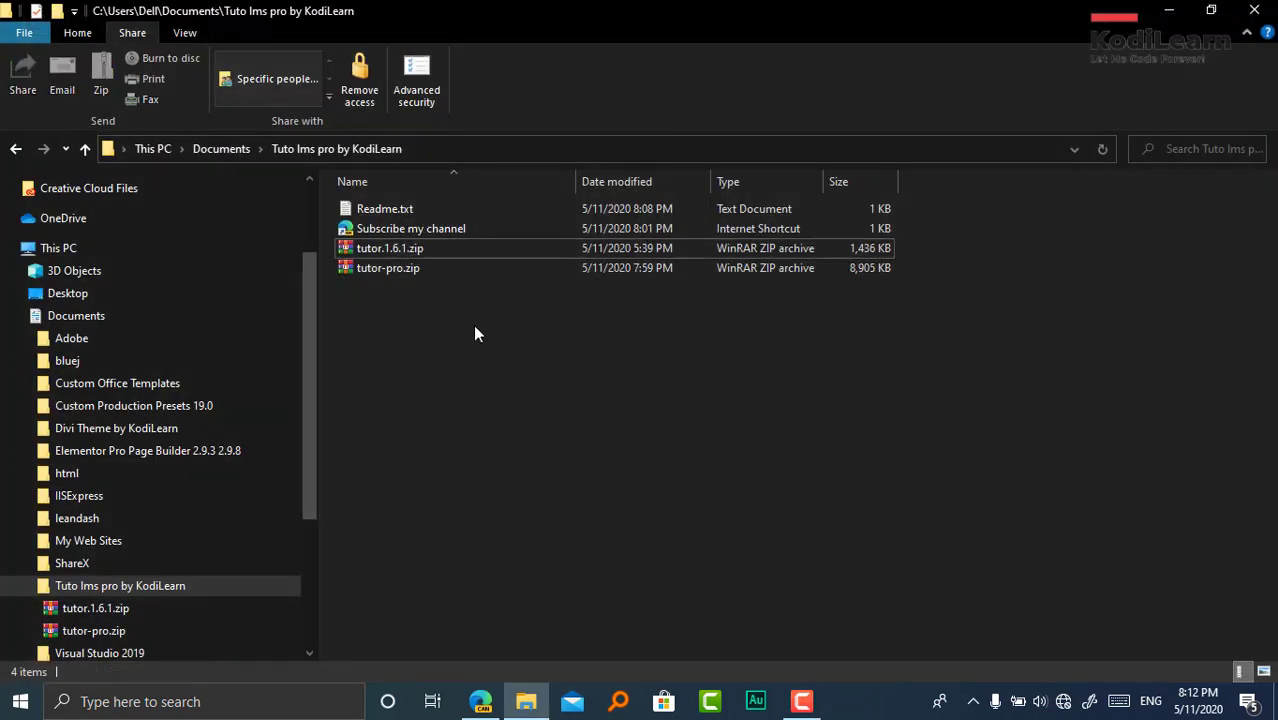
# - Switch to WordPress in the browser, install the plugin by uploading tutor.1.6.1.zip, and activate it
pyautogui.click(411, 247)
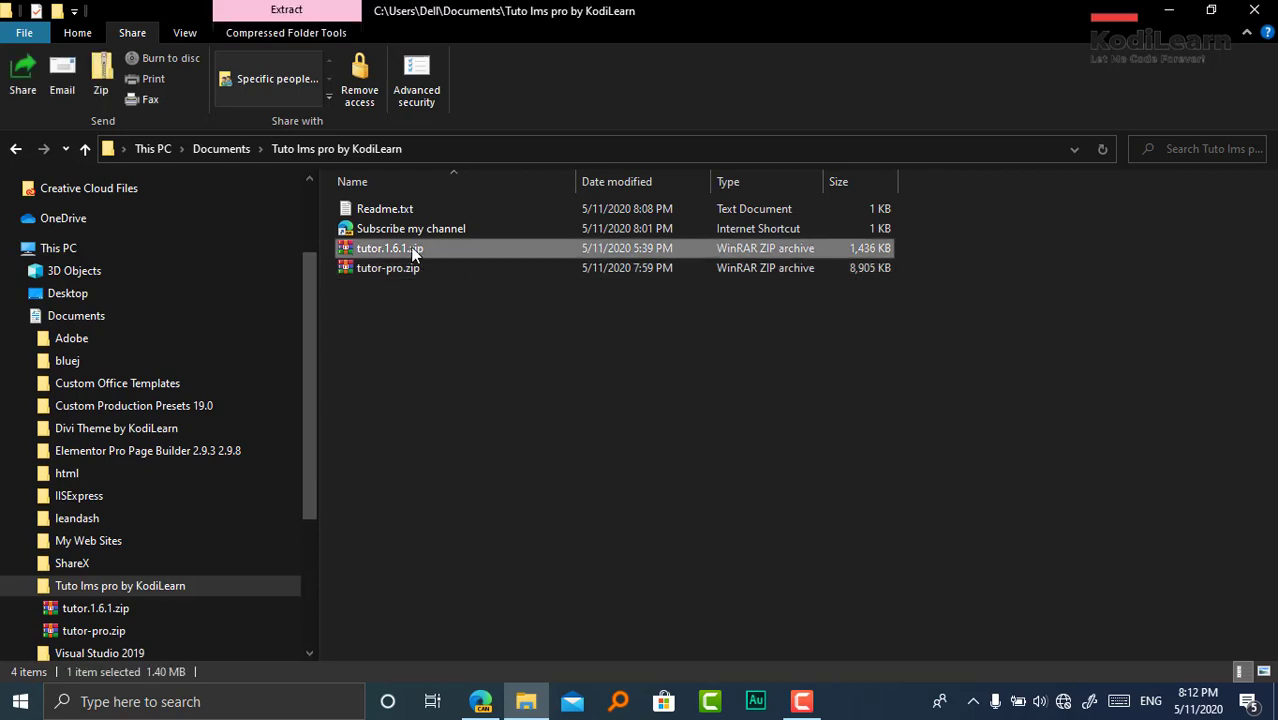
pyautogui.hotkey('alt', 'Tab')
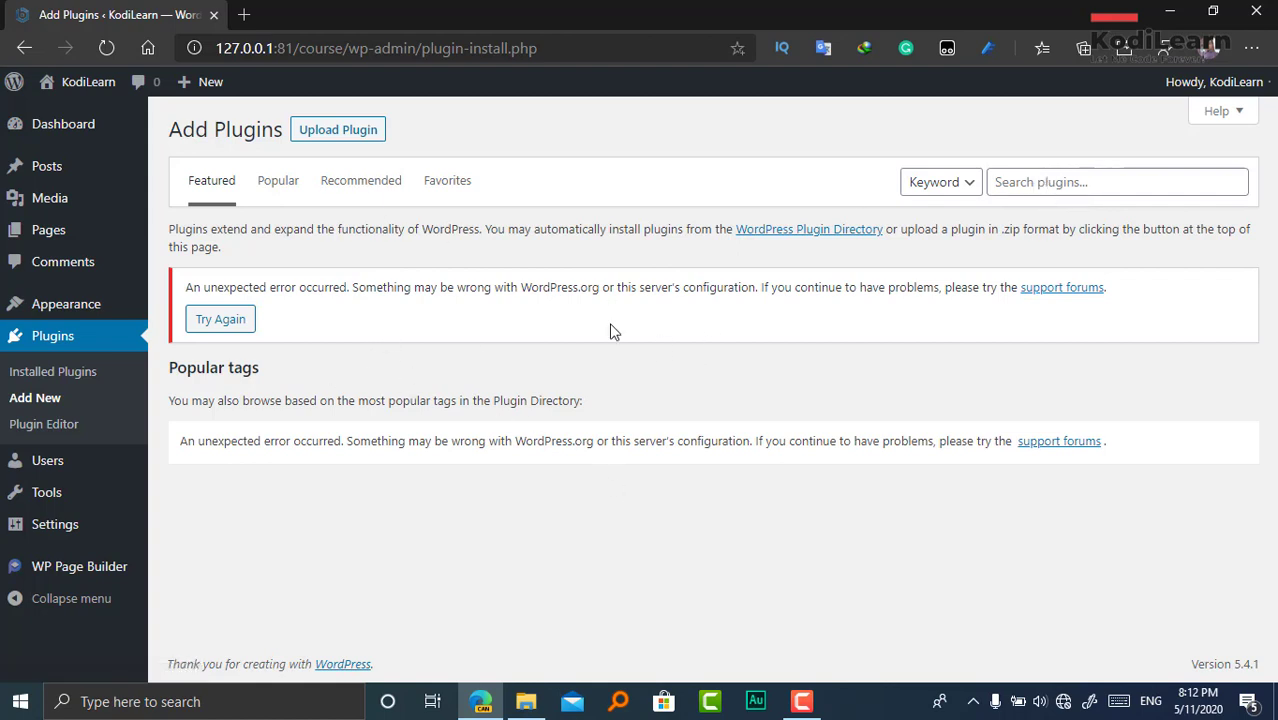
pyautogui.click(526, 701)
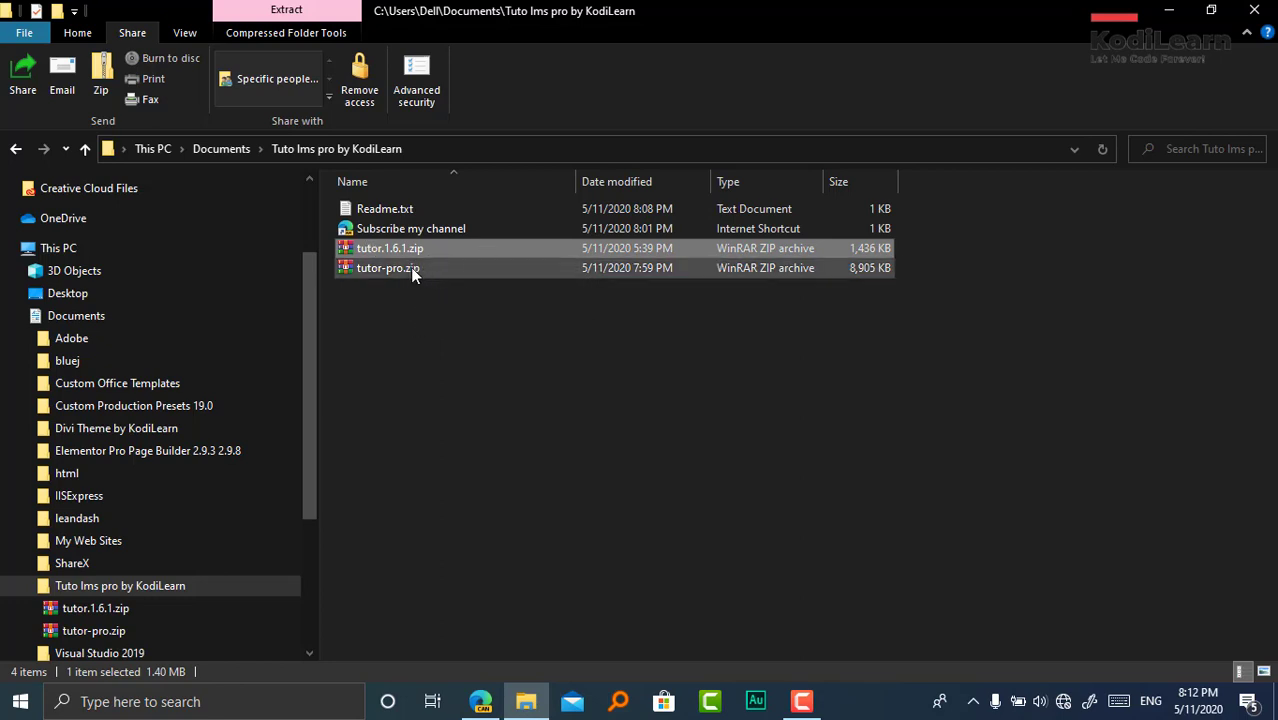
pyautogui.click(480, 701)
pyautogui.click(355, 127)
pyautogui.click(526, 701)
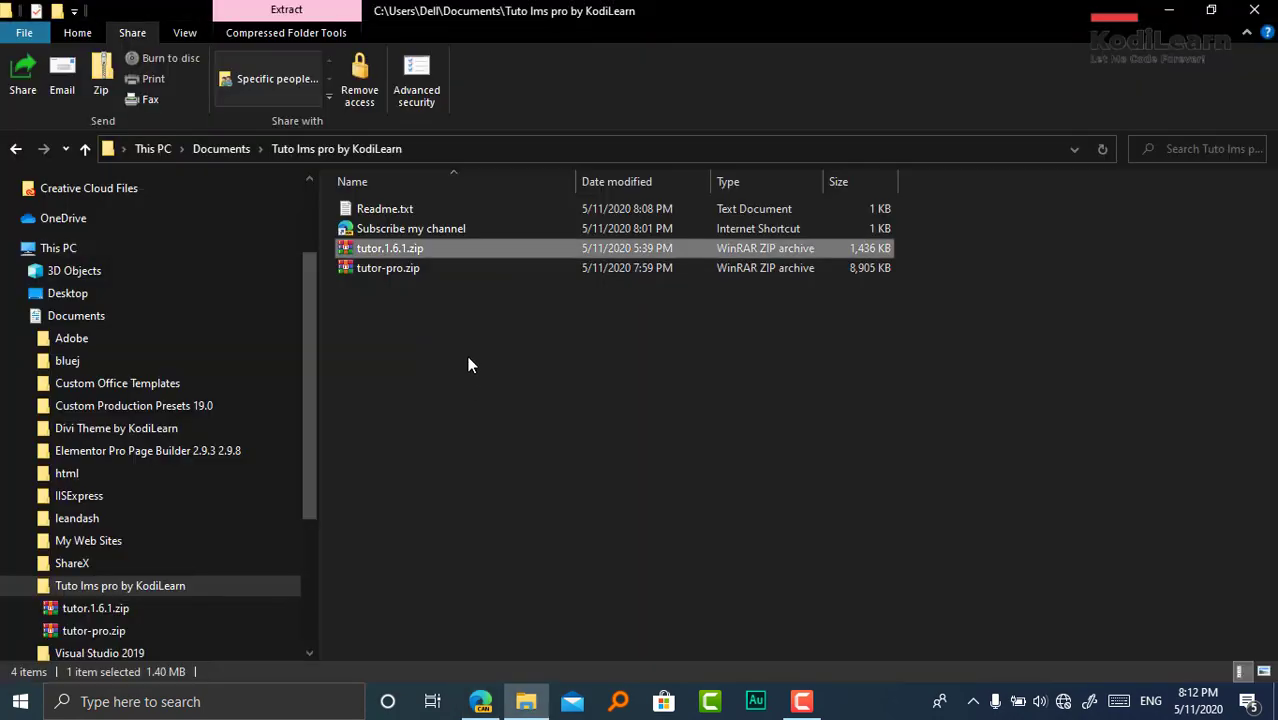
pyautogui.moveTo(405, 250); pyautogui.dragTo(578, 303)
pyautogui.click(821, 297)
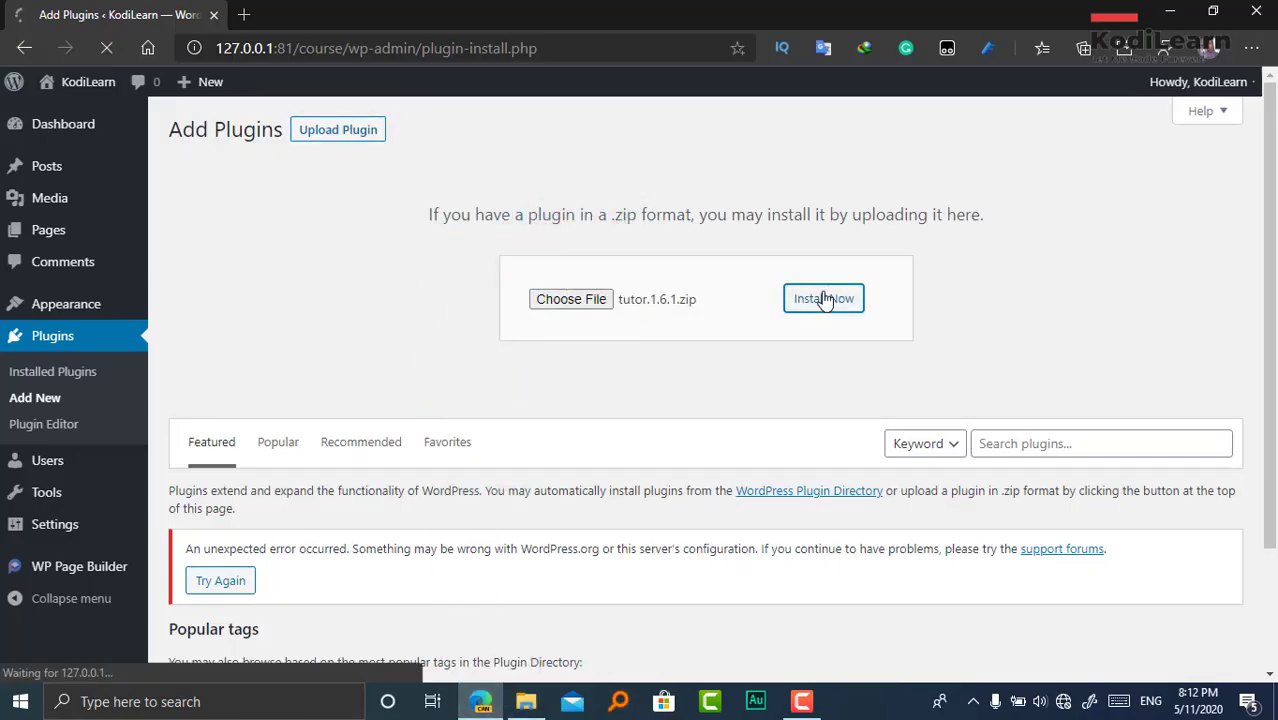
pyautogui.click(245, 265)
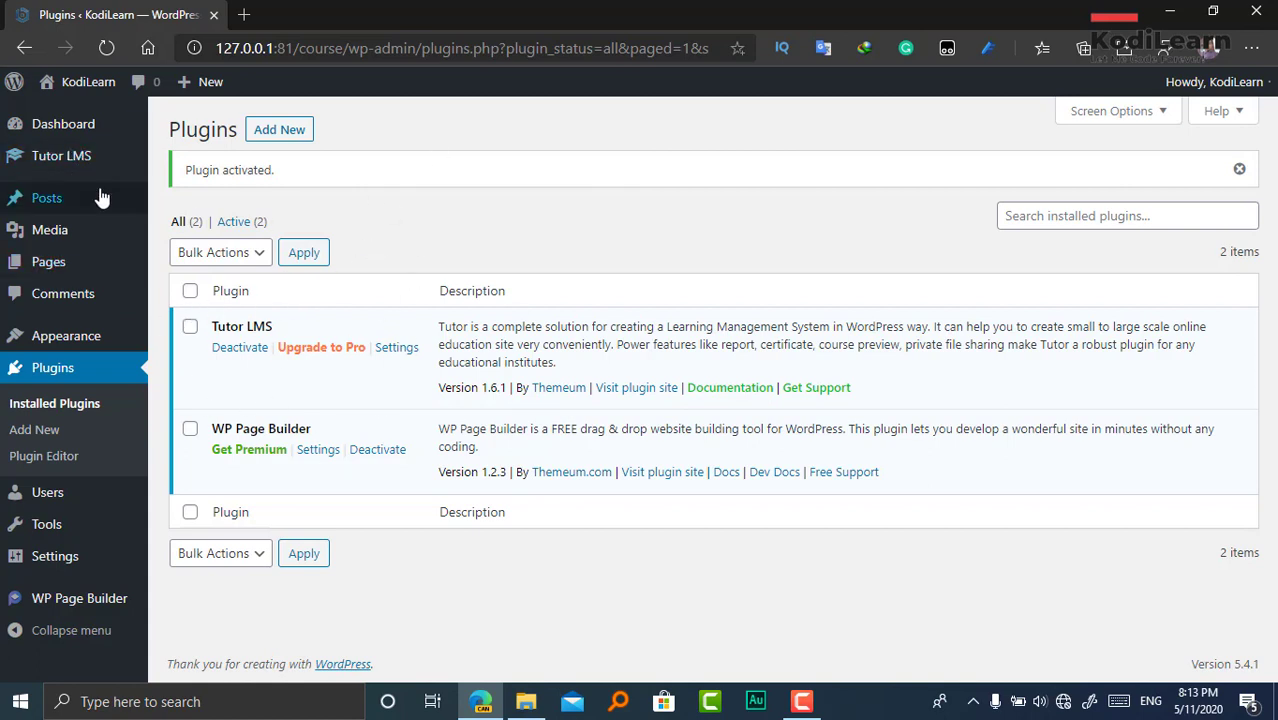
# - Start the Tutor LMS setup wizard from its tools page and continue with Marketplace as the platform type
pyautogui.moveTo(20, 157)
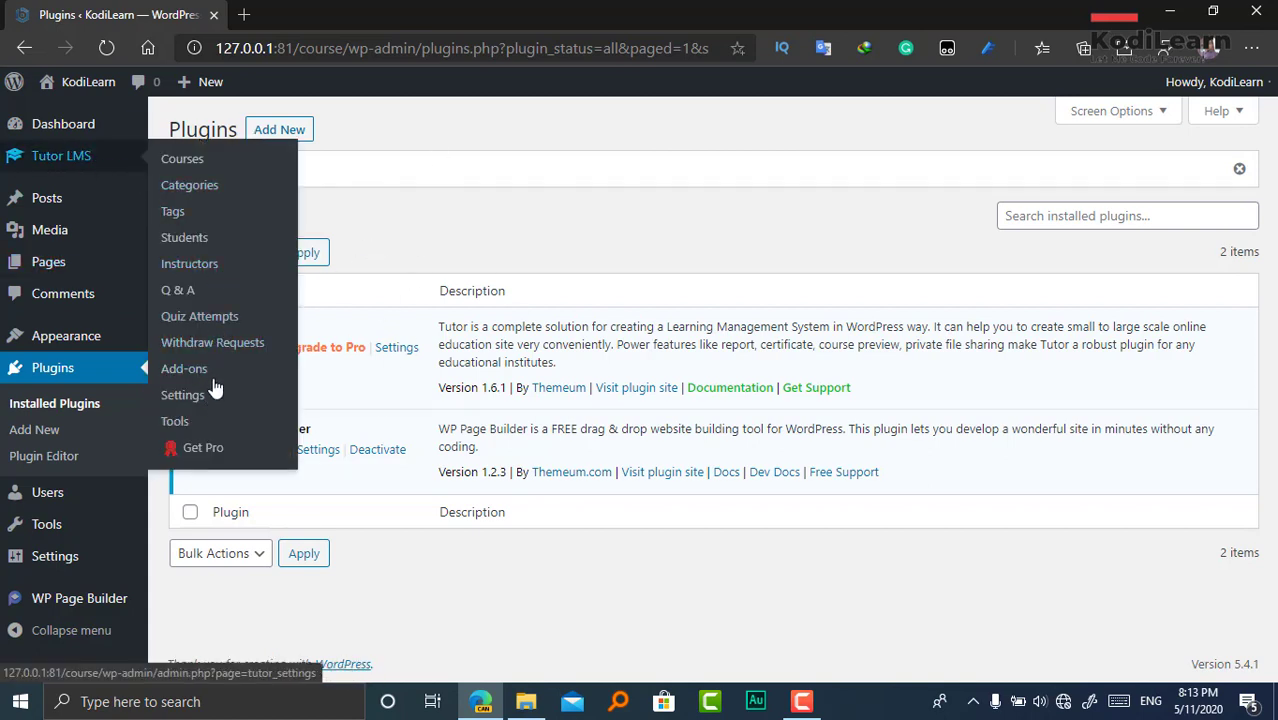
pyautogui.click(182, 421)
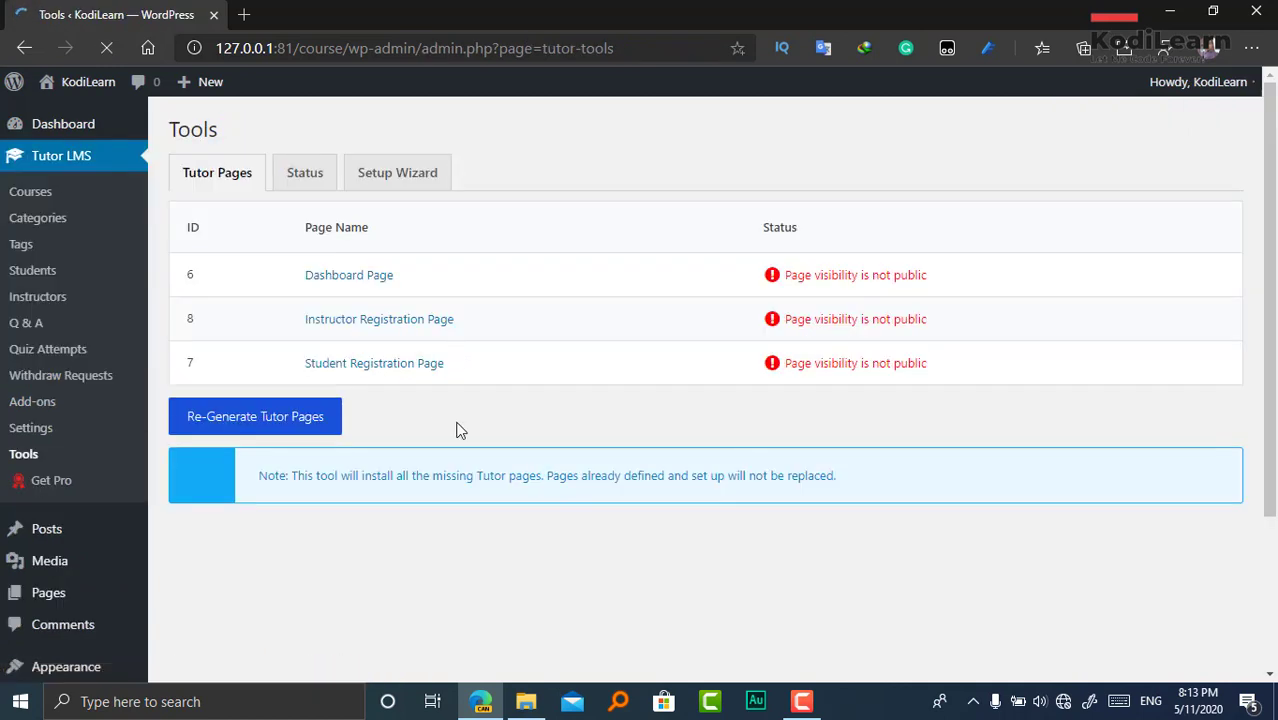
pyautogui.click(397, 180)
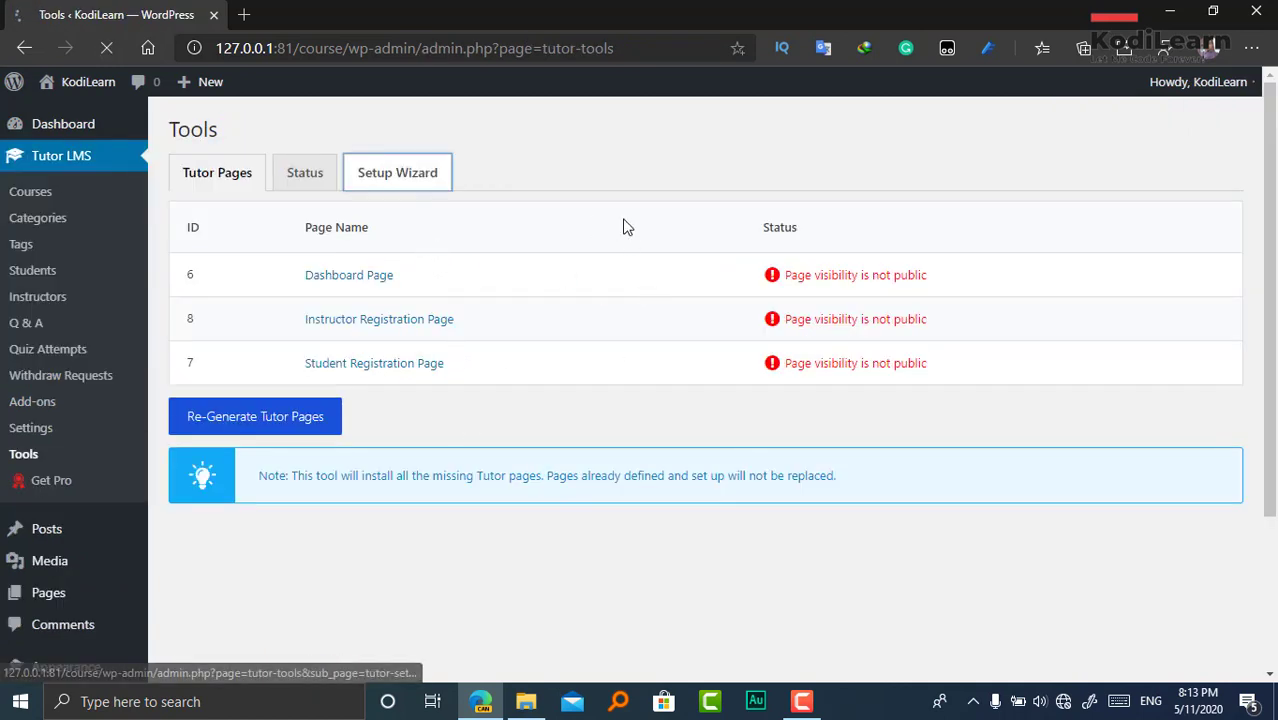
pyautogui.scroll(-3, 551, 471)
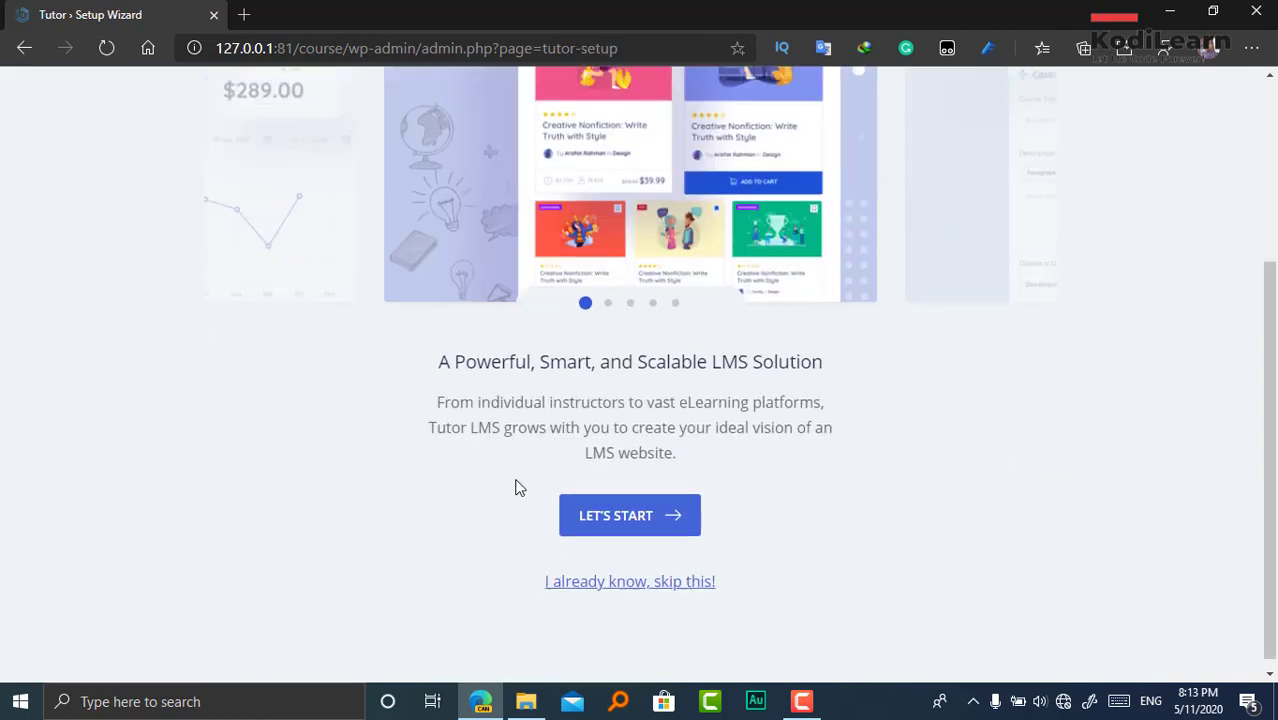
pyautogui.click(661, 508)
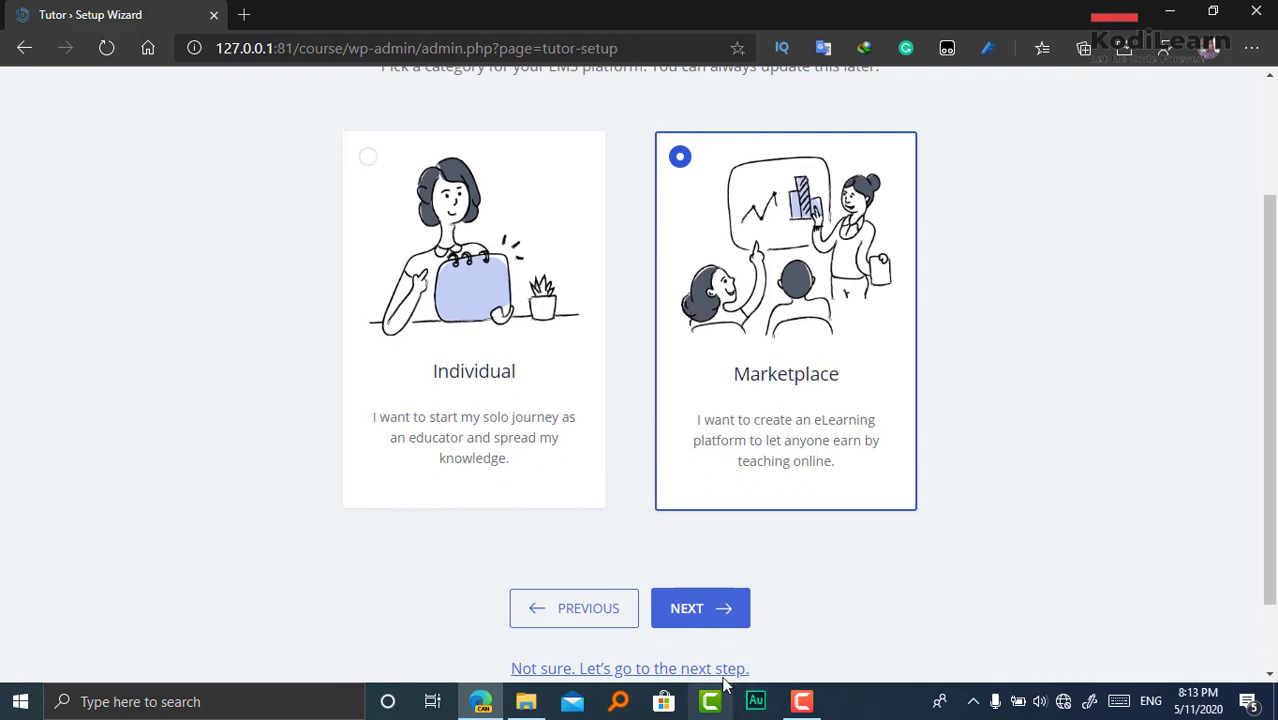
pyautogui.click(732, 607)
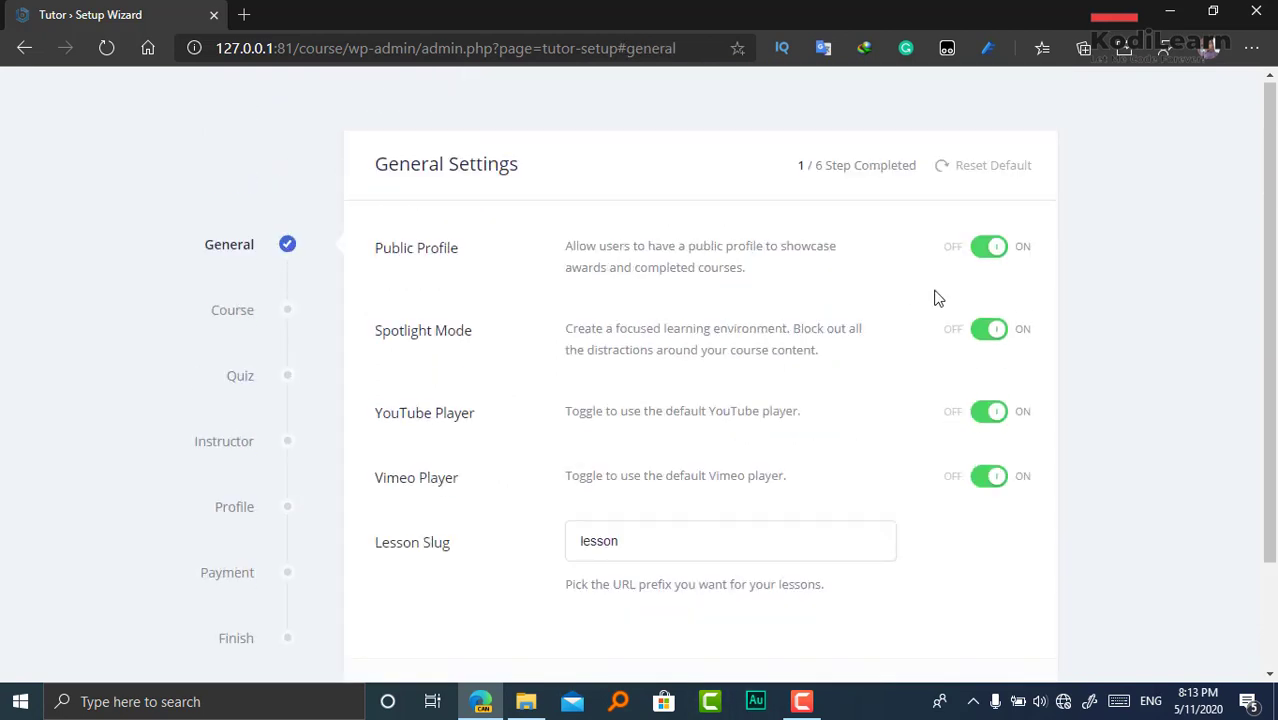
# - Complete the setup wizard, keeping the default General, Course, Quiz, Instructor, Profile and Payment settings
pyautogui.scroll(-2, 800, 344)
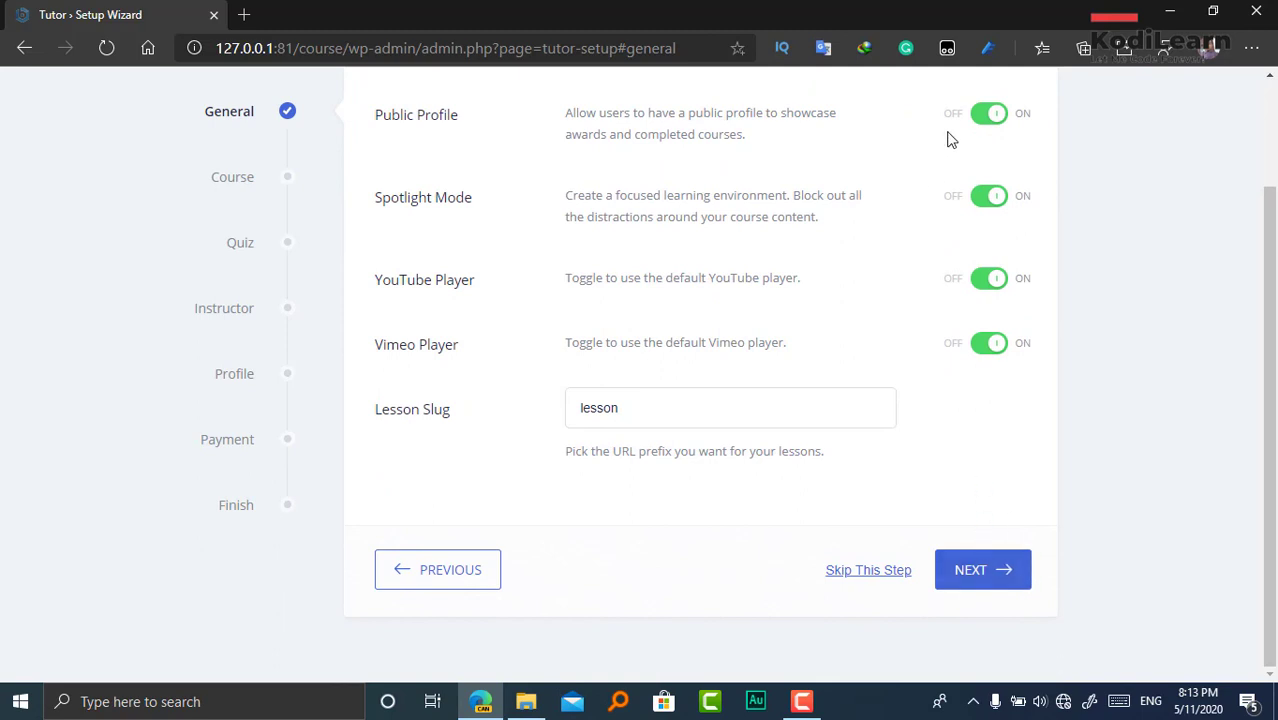
pyautogui.click(995, 582)
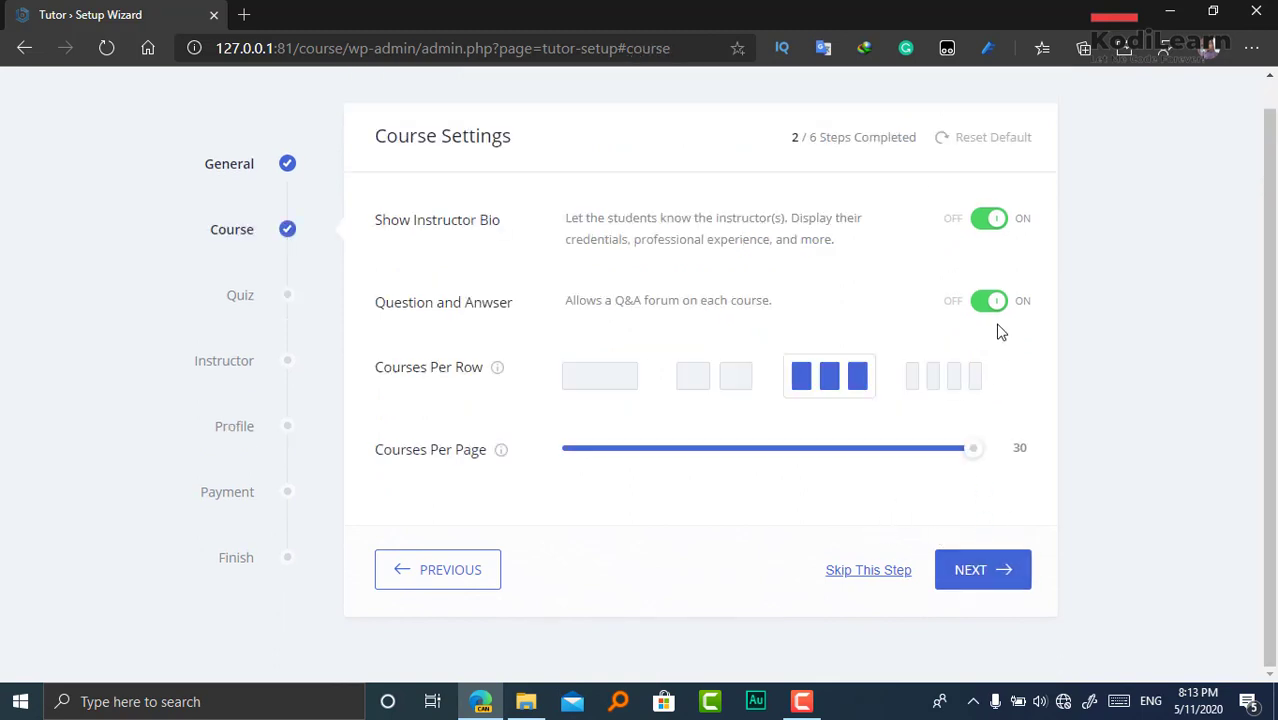
pyautogui.click(998, 582)
pyautogui.scroll(-2, 828, 440)
pyautogui.click(1015, 565)
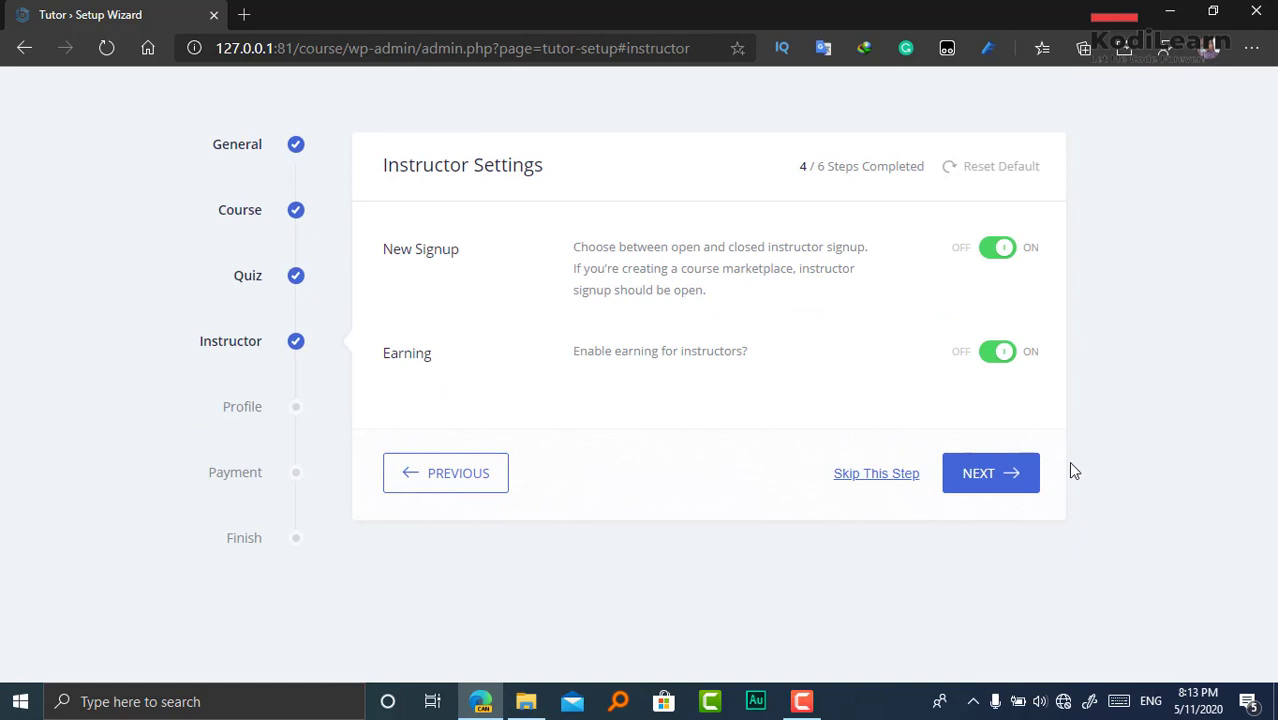
pyautogui.click(1010, 482)
pyautogui.click(985, 486)
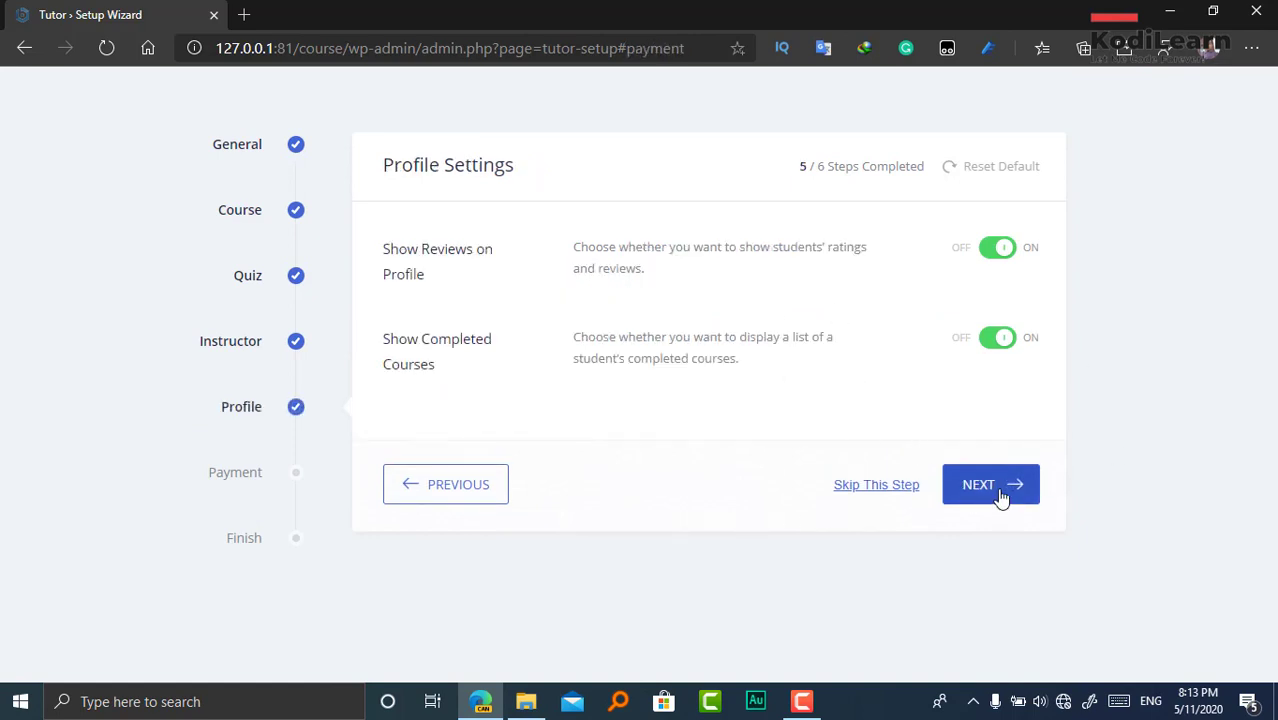
pyautogui.scroll(-1, 855, 441)
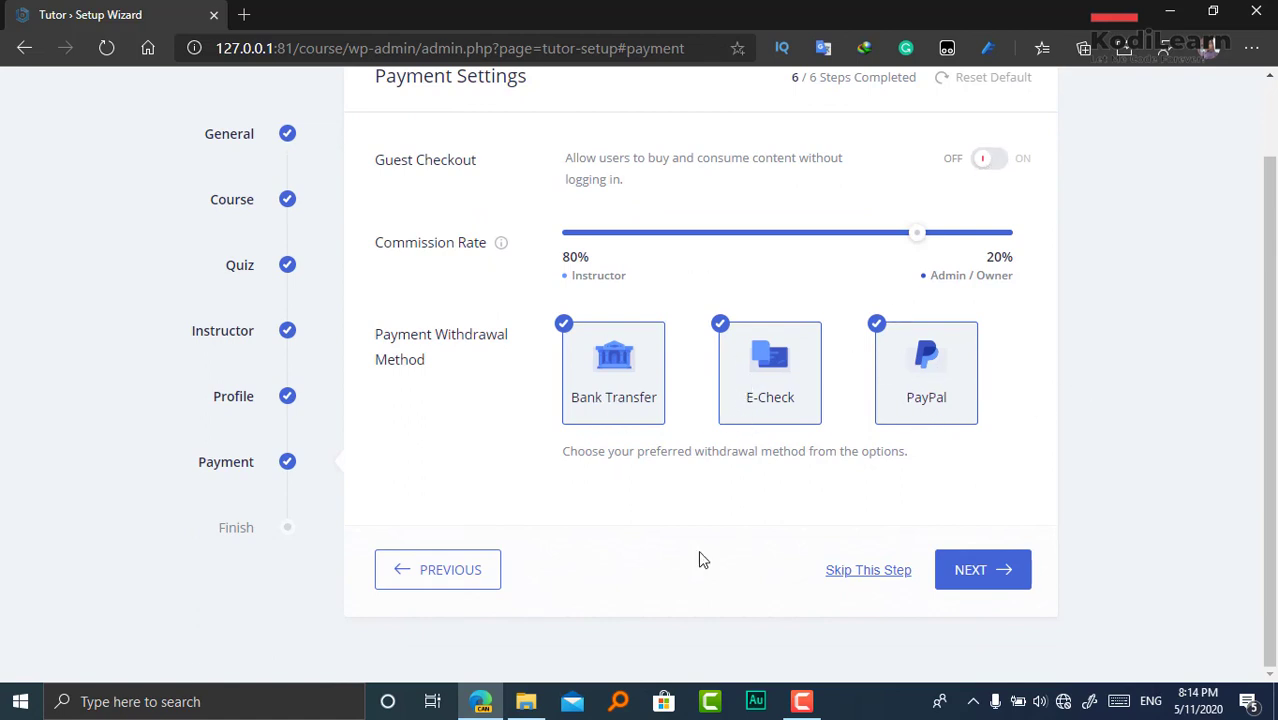
pyautogui.click(975, 572)
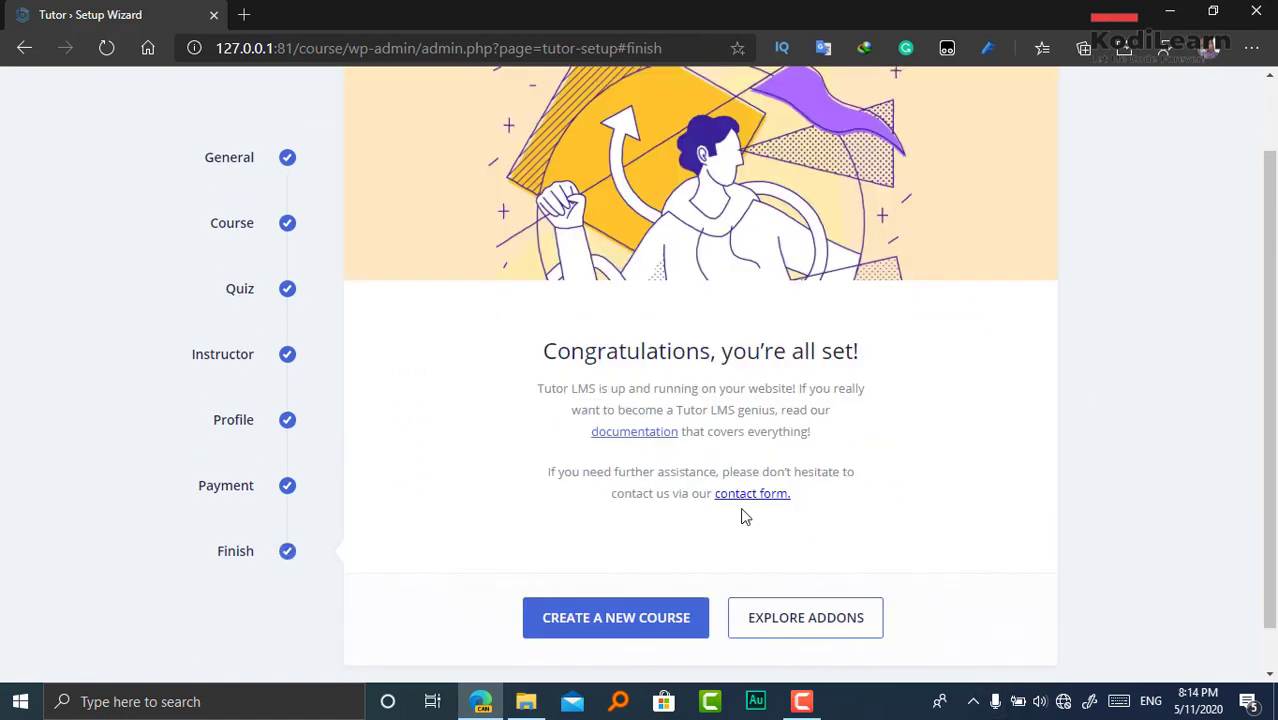
# - Start a new course from the wizard's finish page, look over its form and WP Page Builder, and return to the form
pyautogui.scroll(1, 807, 451)
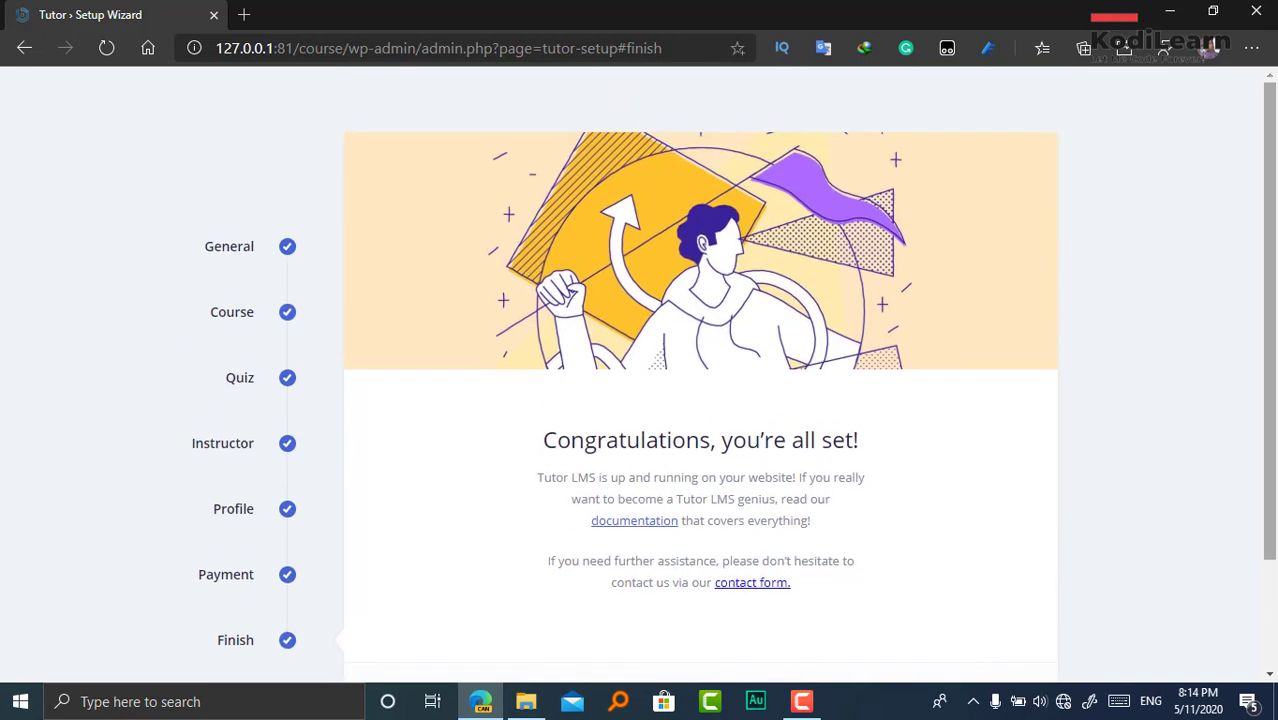
pyautogui.scroll(-2, 608, 411)
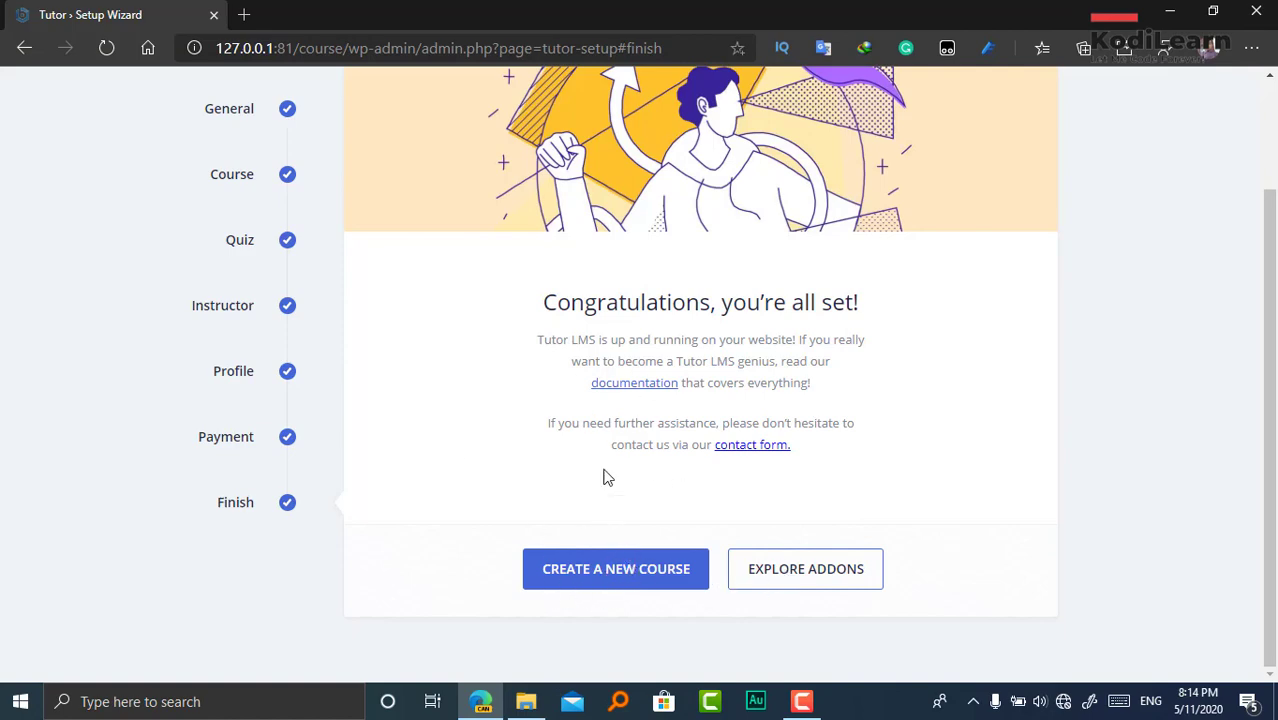
pyautogui.click(615, 569)
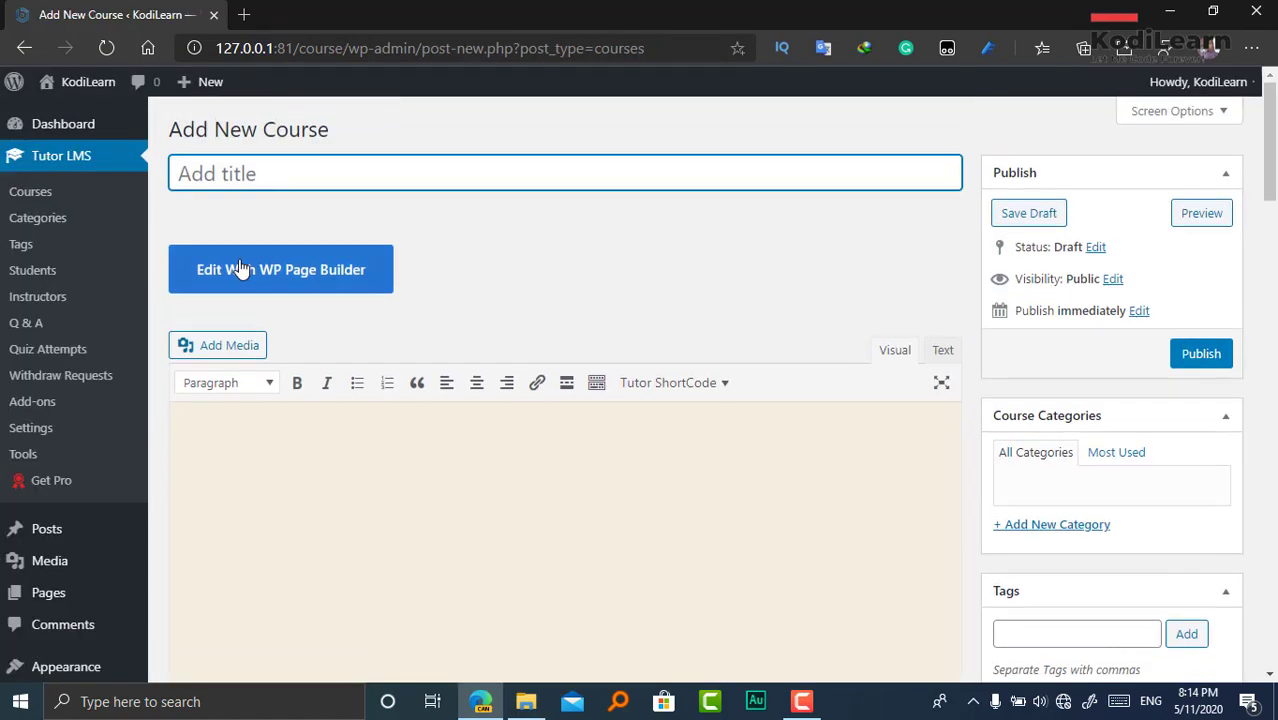
pyautogui.scroll(-3, 698, 373)
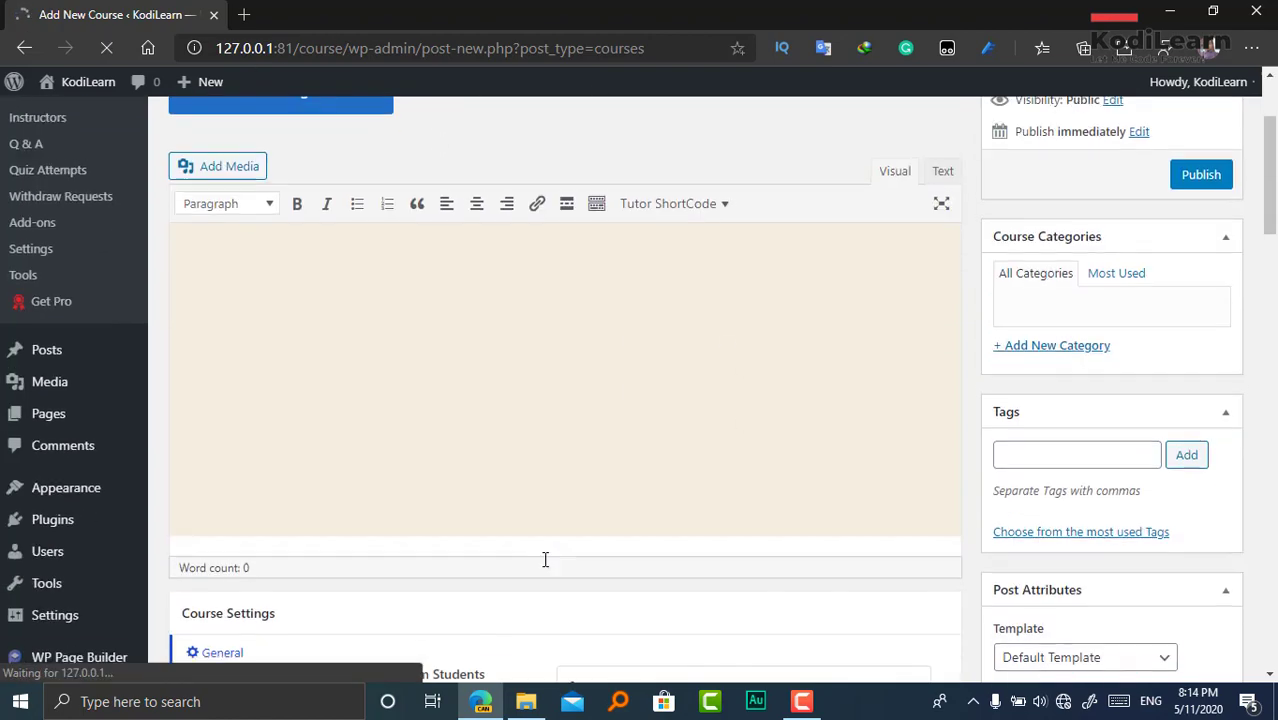
pyautogui.scroll(2, 792, 516)
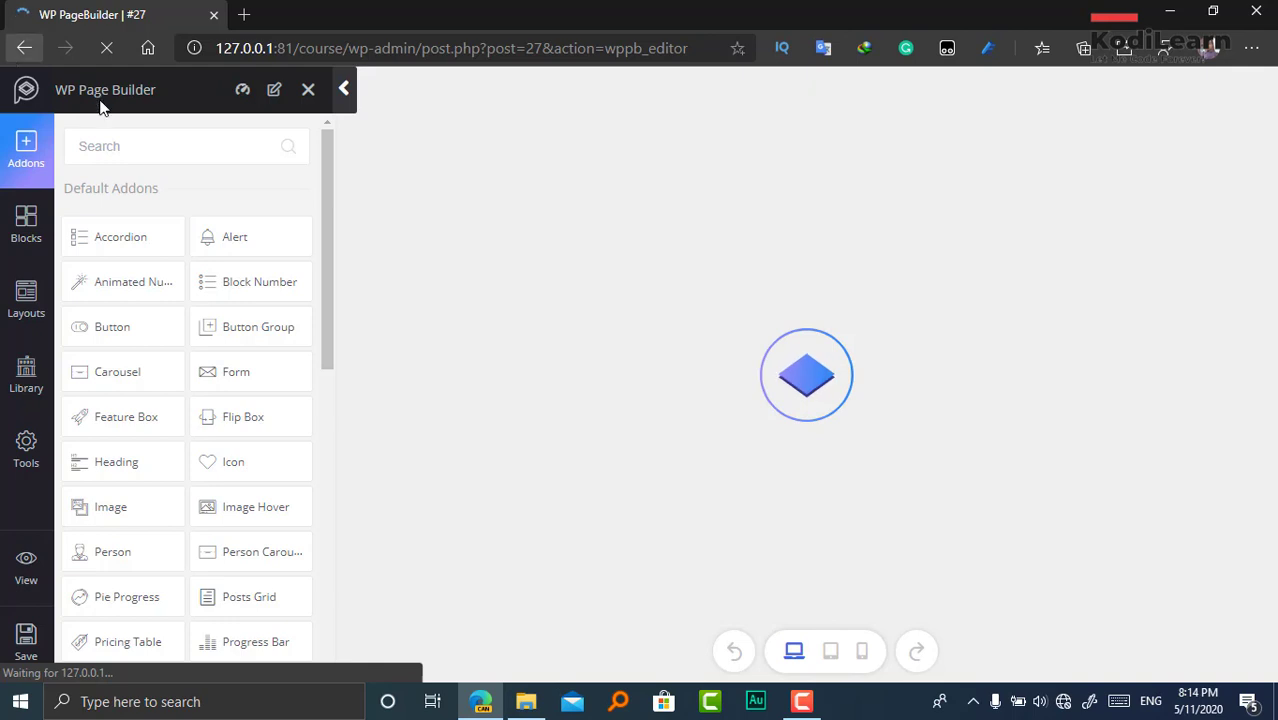
pyautogui.click(24, 47)
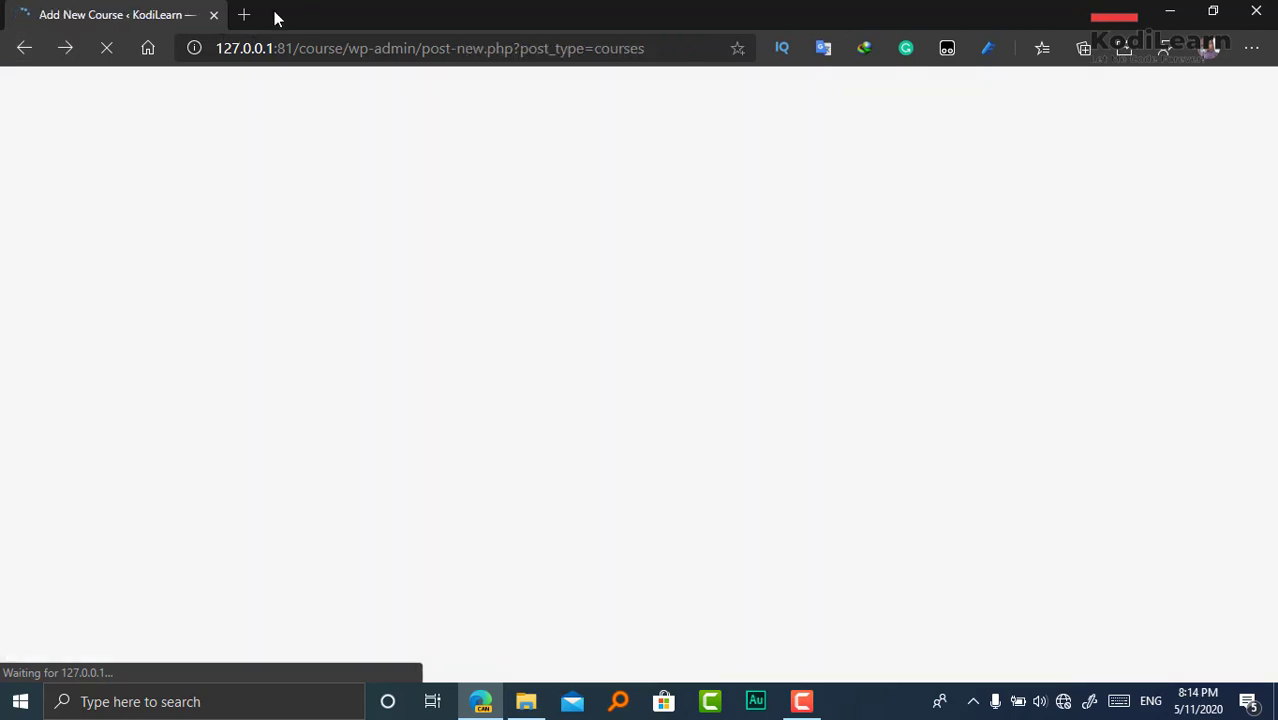
# - View the site's front page in a new browser tab and return to the WordPress admin tab
pyautogui.click(245, 15)
pyautogui.click(294, 228)
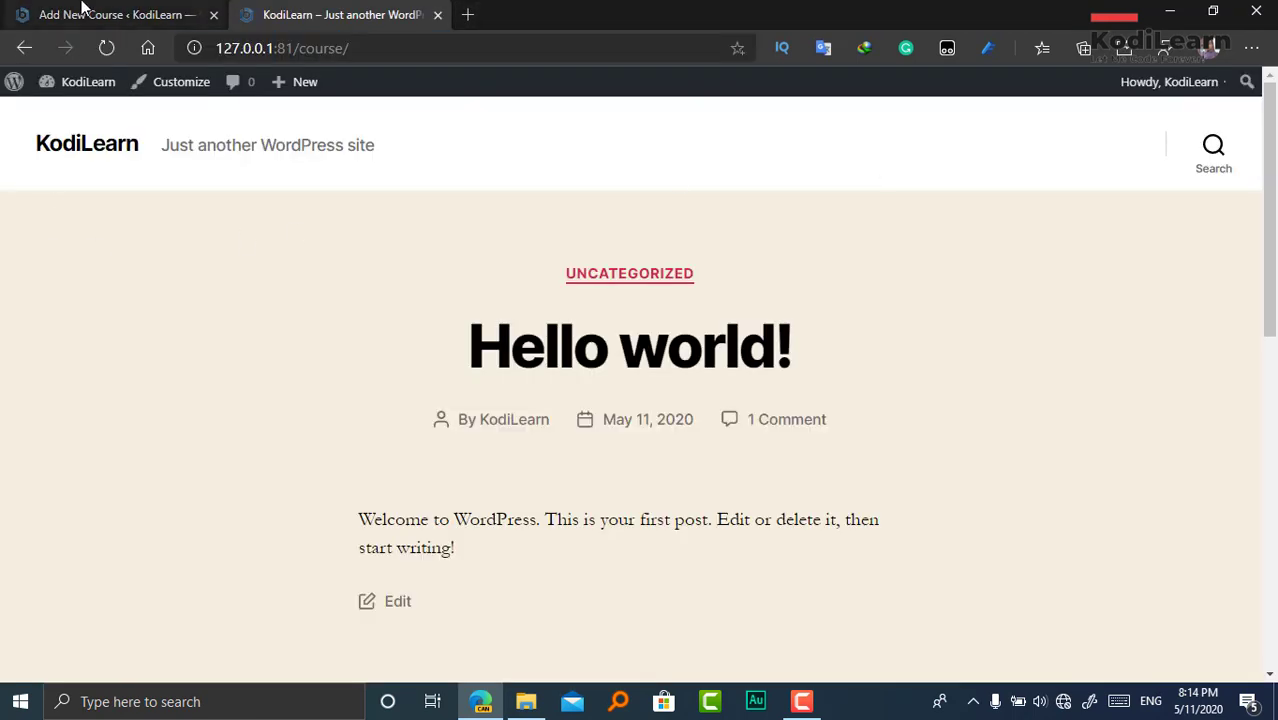
pyautogui.click(80, 12)
# - Open the Tutor LMS settings and examine the General options, including the Dashboard Page choices
pyautogui.click(81, 434)
pyautogui.click(85, 426)
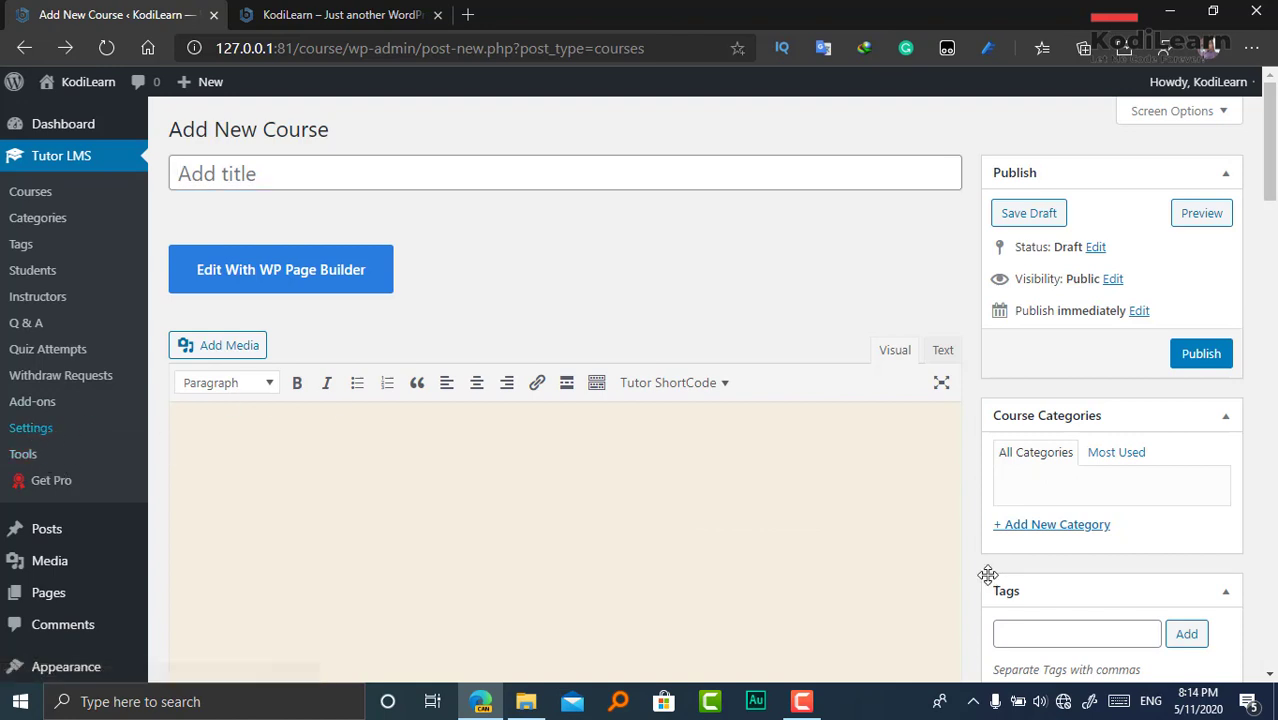
pyautogui.click(508, 300)
pyautogui.click(605, 314)
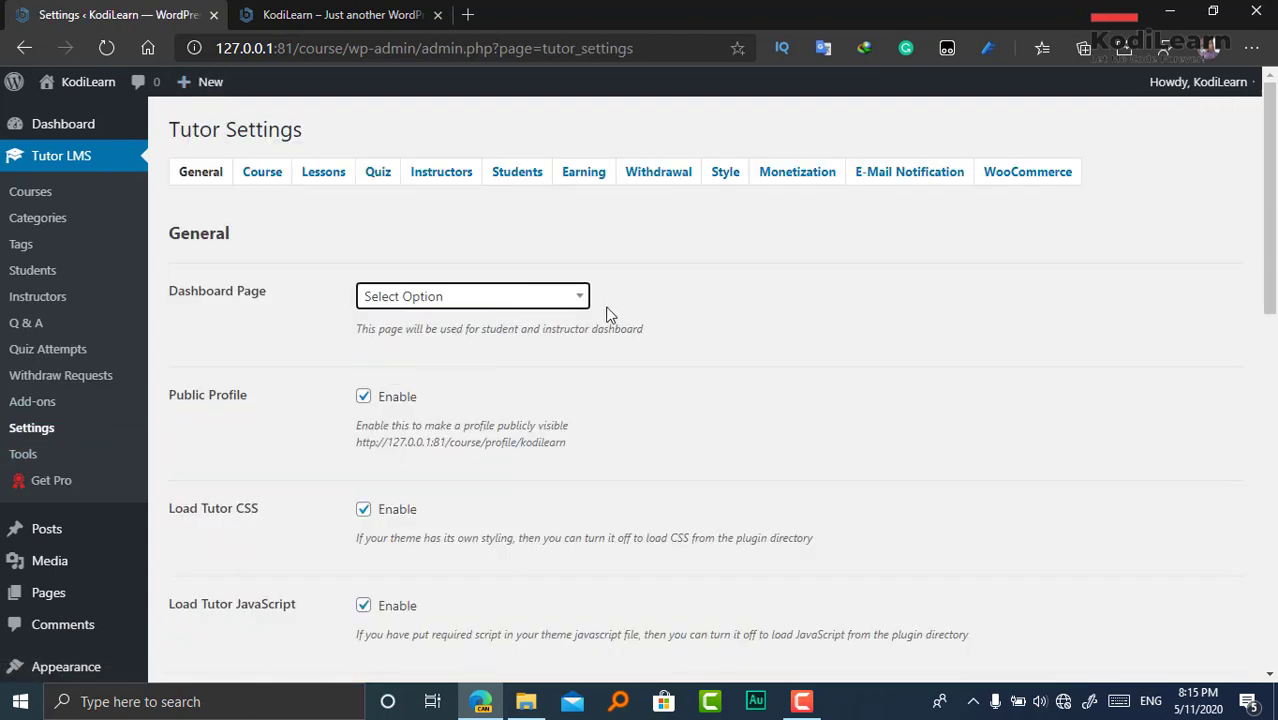
pyautogui.scroll(-5, 707, 411)
pyautogui.scroll(5, 555, 328)
pyautogui.moveTo(70, 593)
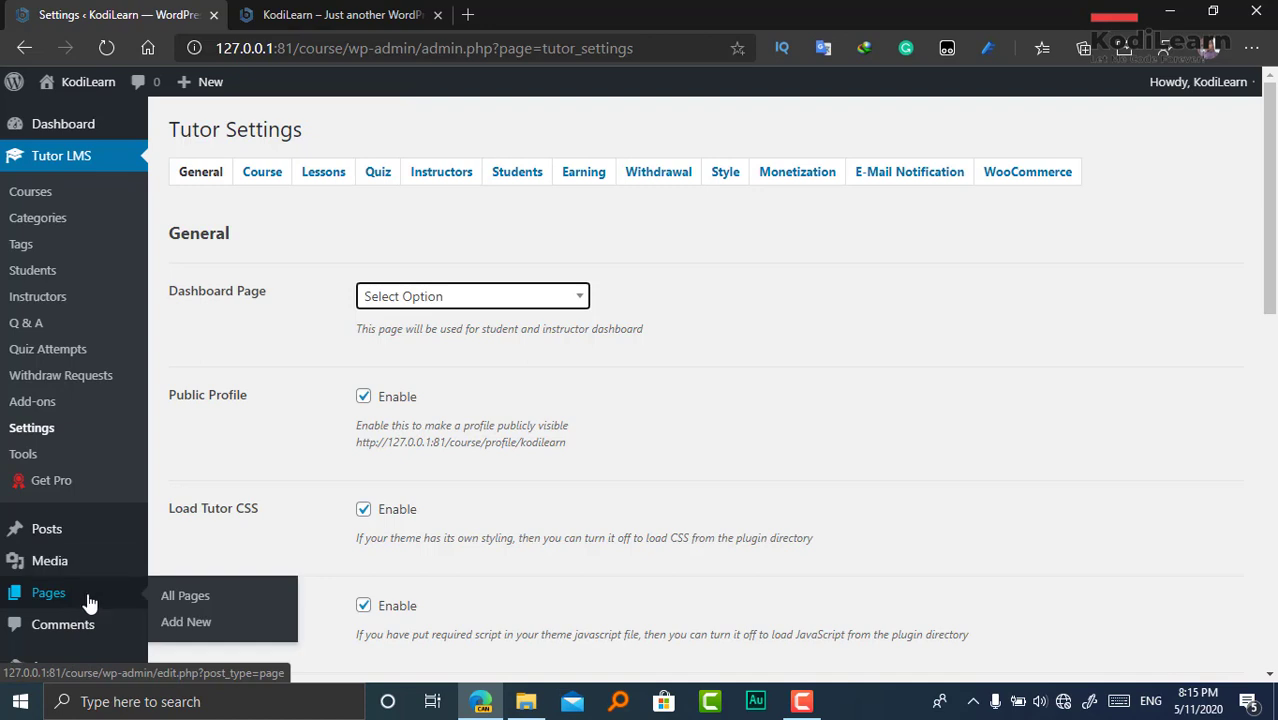
pyautogui.click(192, 625)
pyautogui.middleClick(192, 625)
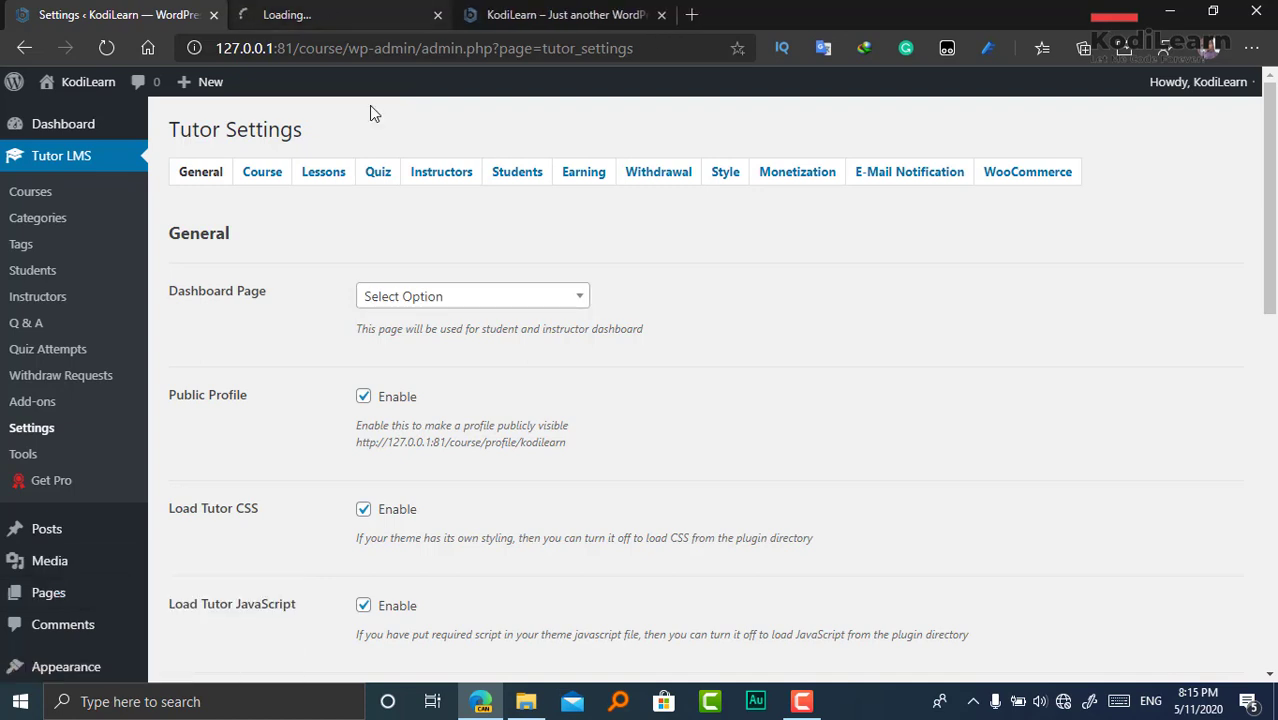
pyautogui.click(436, 16)
# - Regenerate the Tutor pages with the Tutor LMS tools and check the site's reloaded front page
pyautogui.click(23, 454)
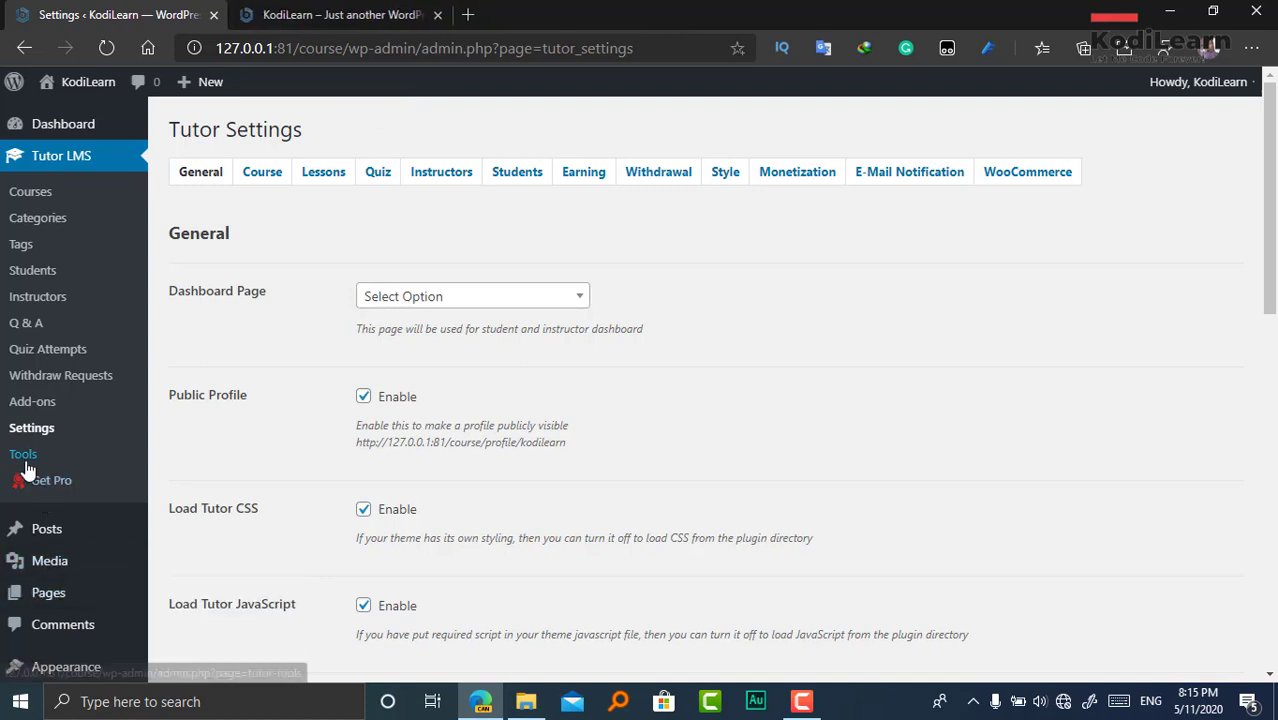
pyautogui.click(294, 403)
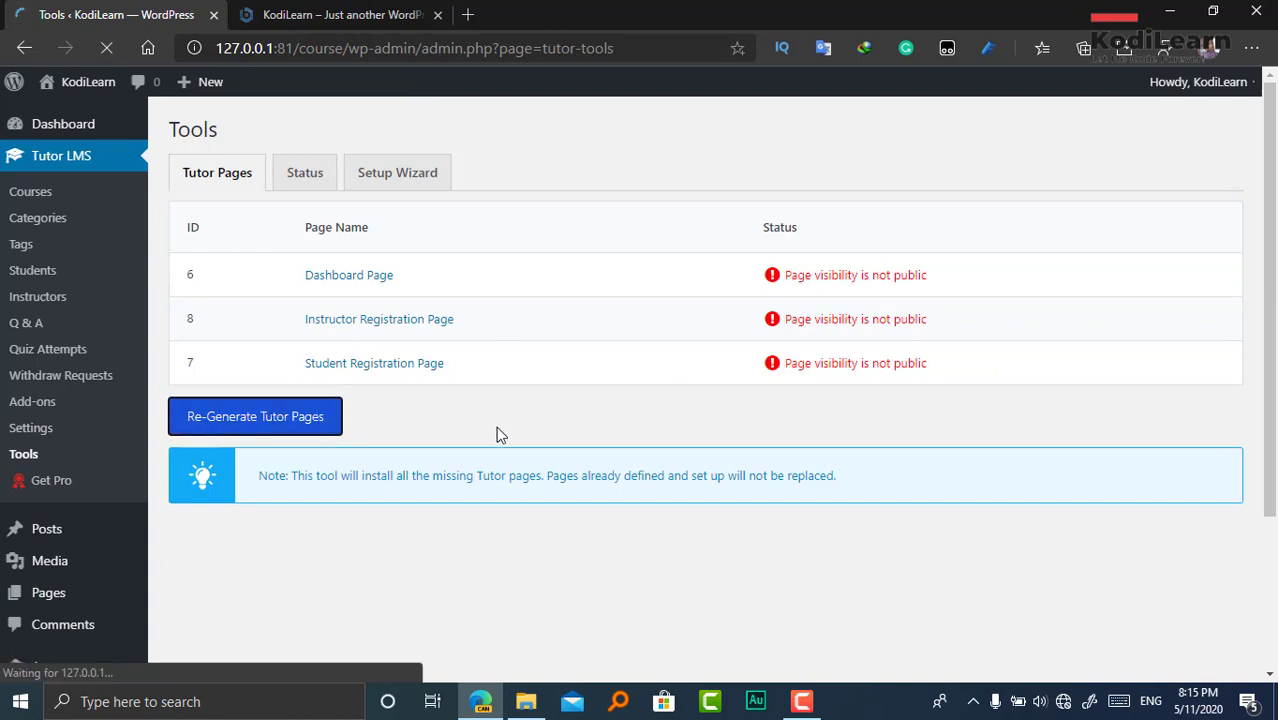
pyautogui.click(300, 14)
pyautogui.click(106, 48)
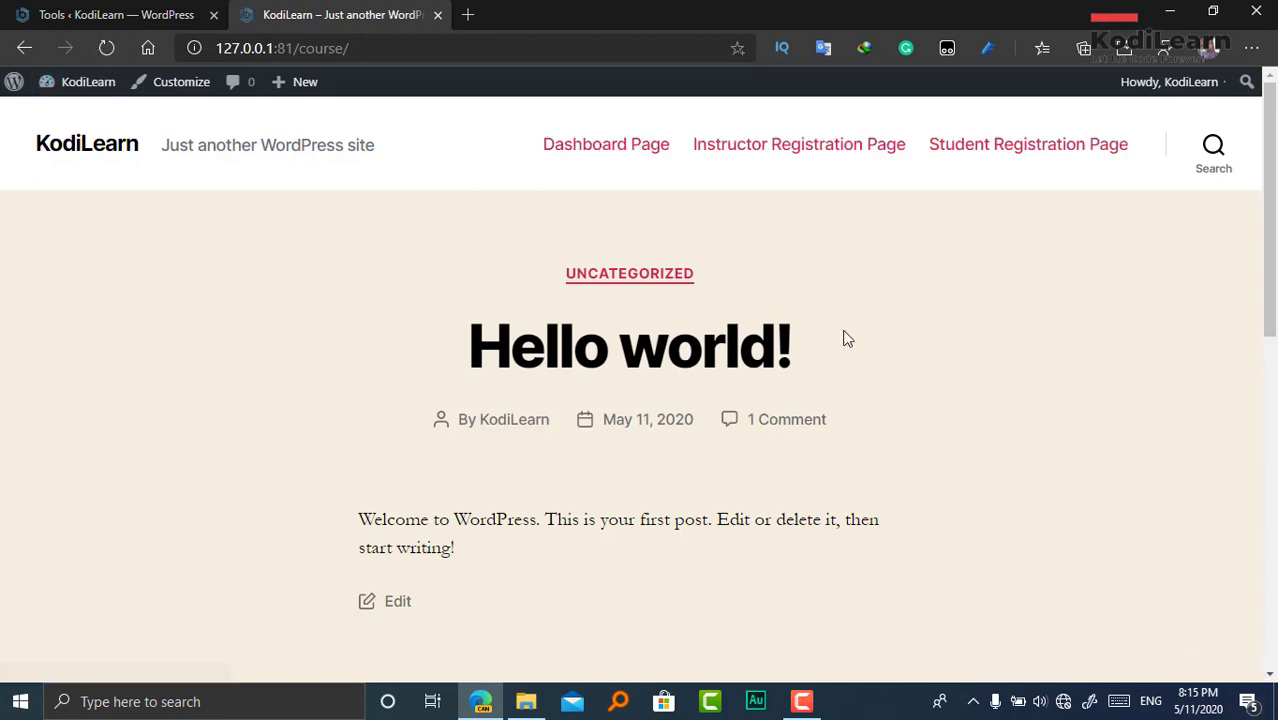
pyautogui.click(203, 12)
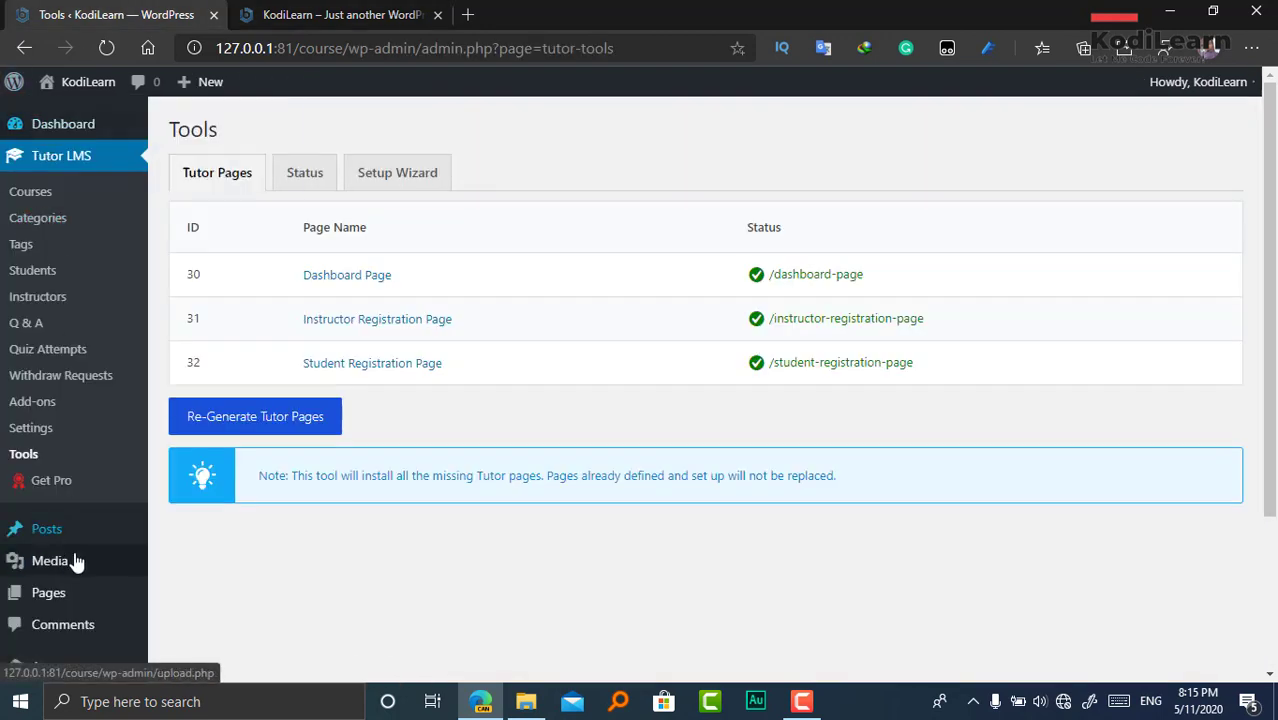
# - Create a new page titled "Courses" in a separate browser tab and publish it
pyautogui.moveTo(72, 550)
pyautogui.moveTo(63, 598)
pyautogui.middleClick(186, 622)
pyautogui.click(317, 19)
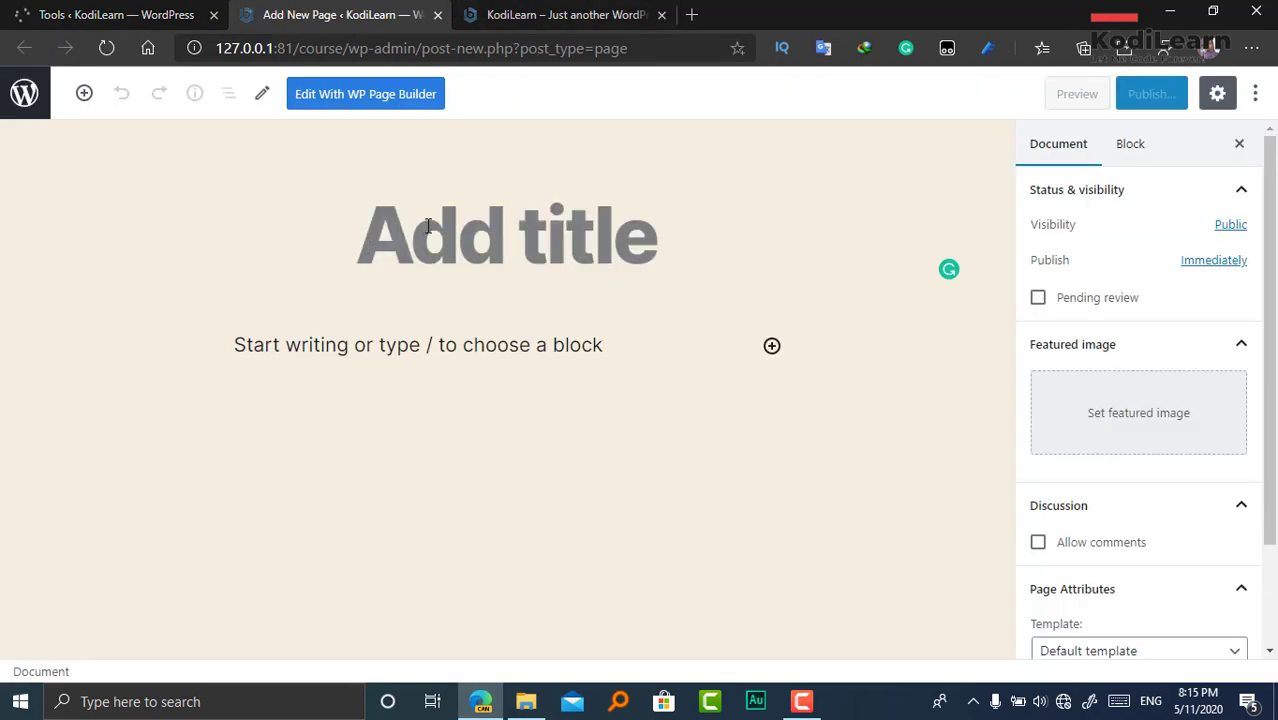
pyautogui.write('Cousrsed')
pyautogui.press('BackSpace')
pyautogui.press('BackSpace')
pyautogui.press('BackSpace')
pyautogui.press('BackSpace')
pyautogui.write('es')
pyautogui.click(516, 240)
pyautogui.write('r')
pyautogui.click(1151, 93)
pyautogui.click(1139, 93)
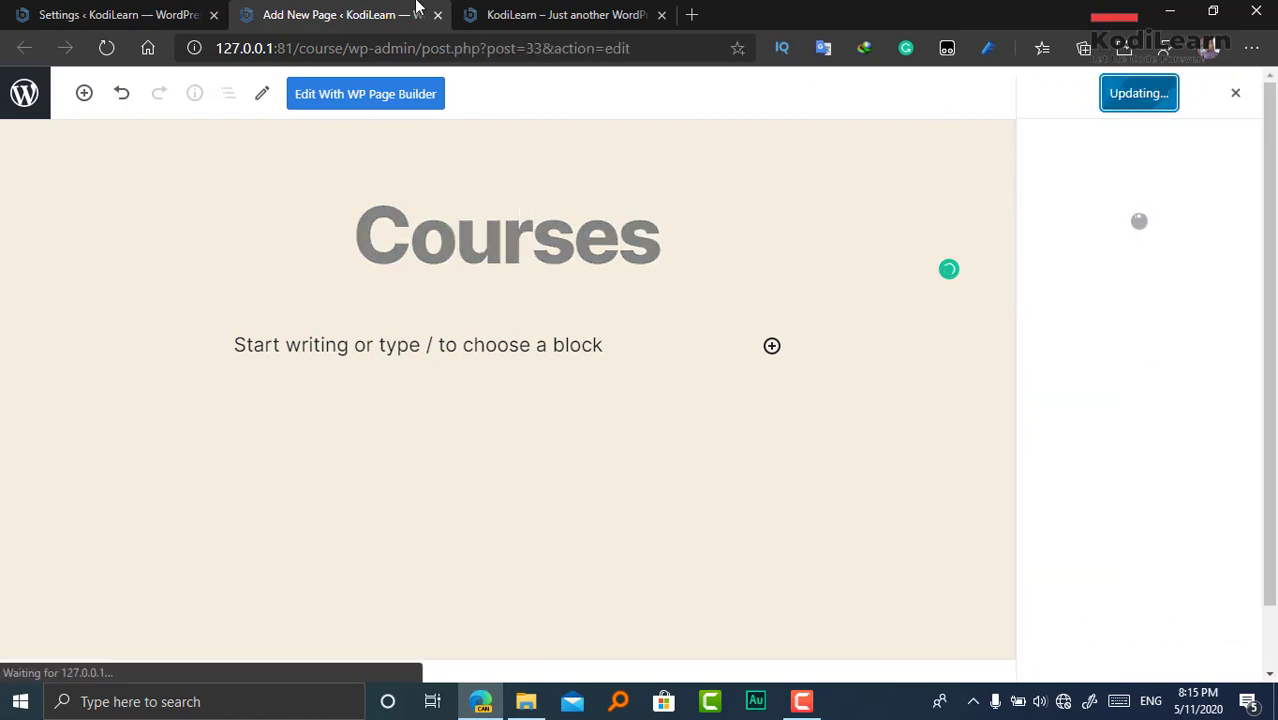
# - Set the Course Archive Page to Courses in the Tutor LMS course settings and save the settings
pyautogui.hotkey('ctrl', 'shift', 'Tab')
pyautogui.click(262, 173)
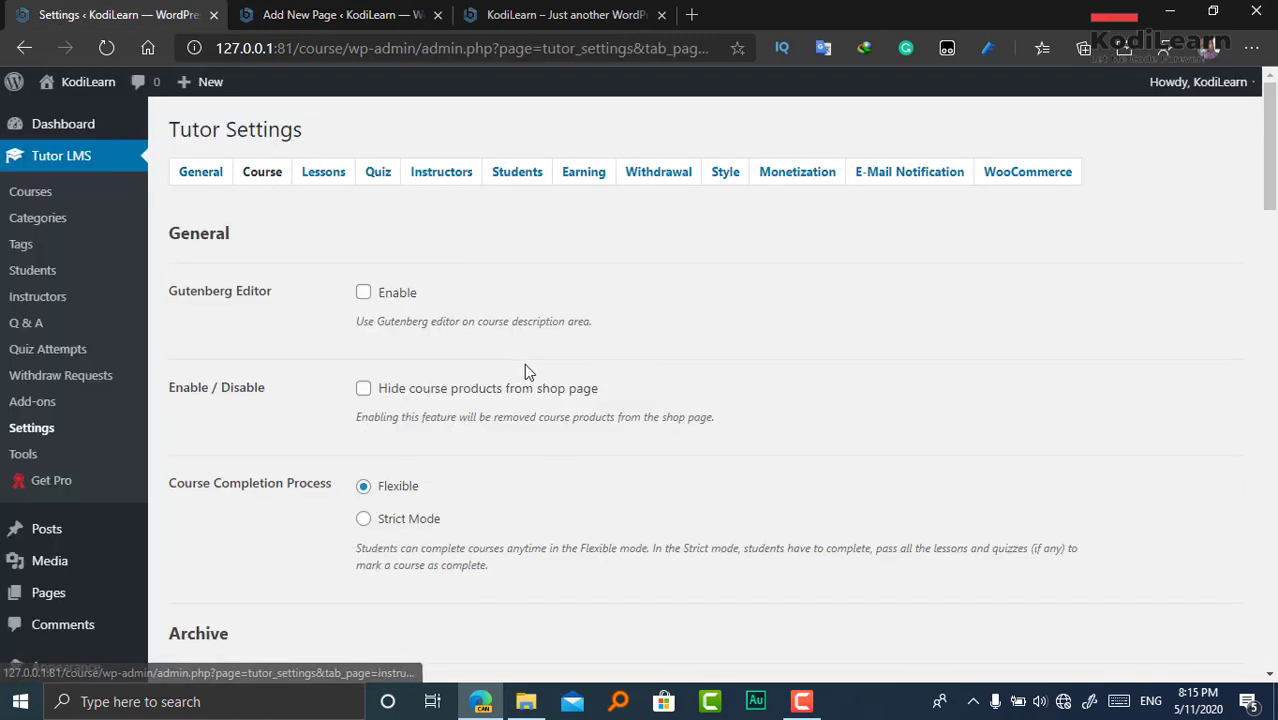
pyautogui.scroll(-4, 517, 371)
pyautogui.click(430, 330)
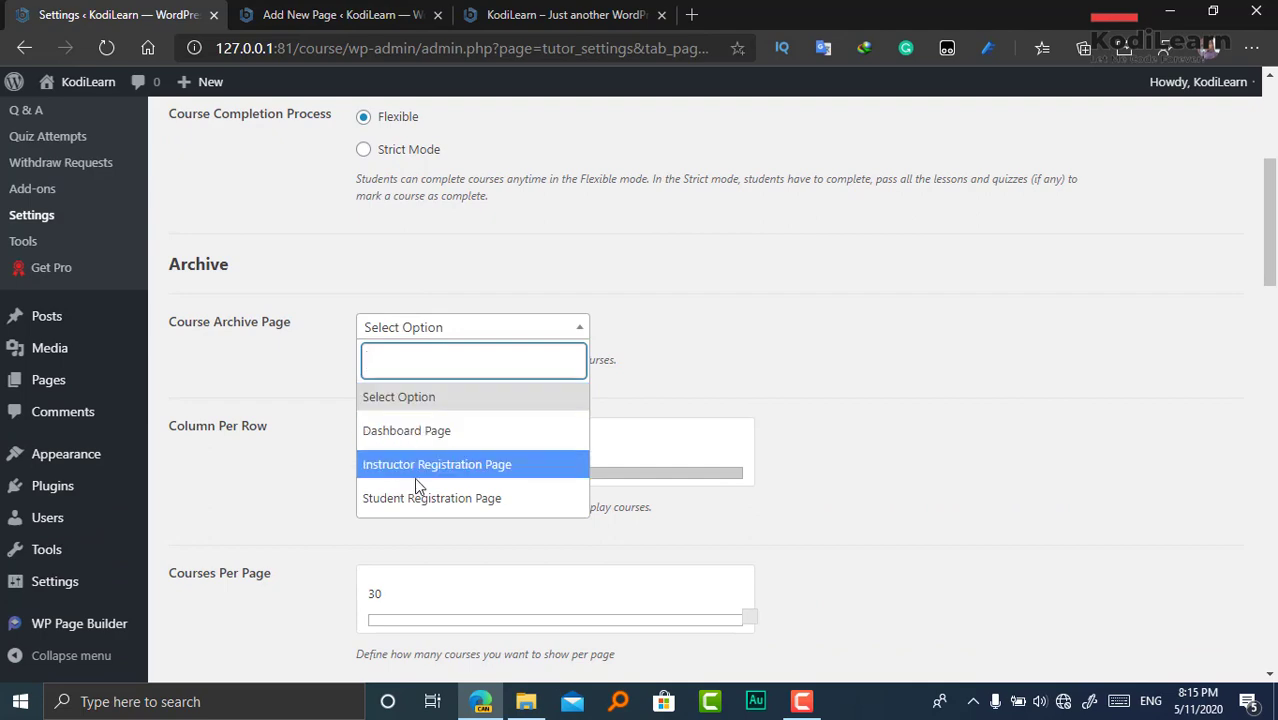
pyautogui.click(106, 47)
pyautogui.click(430, 330)
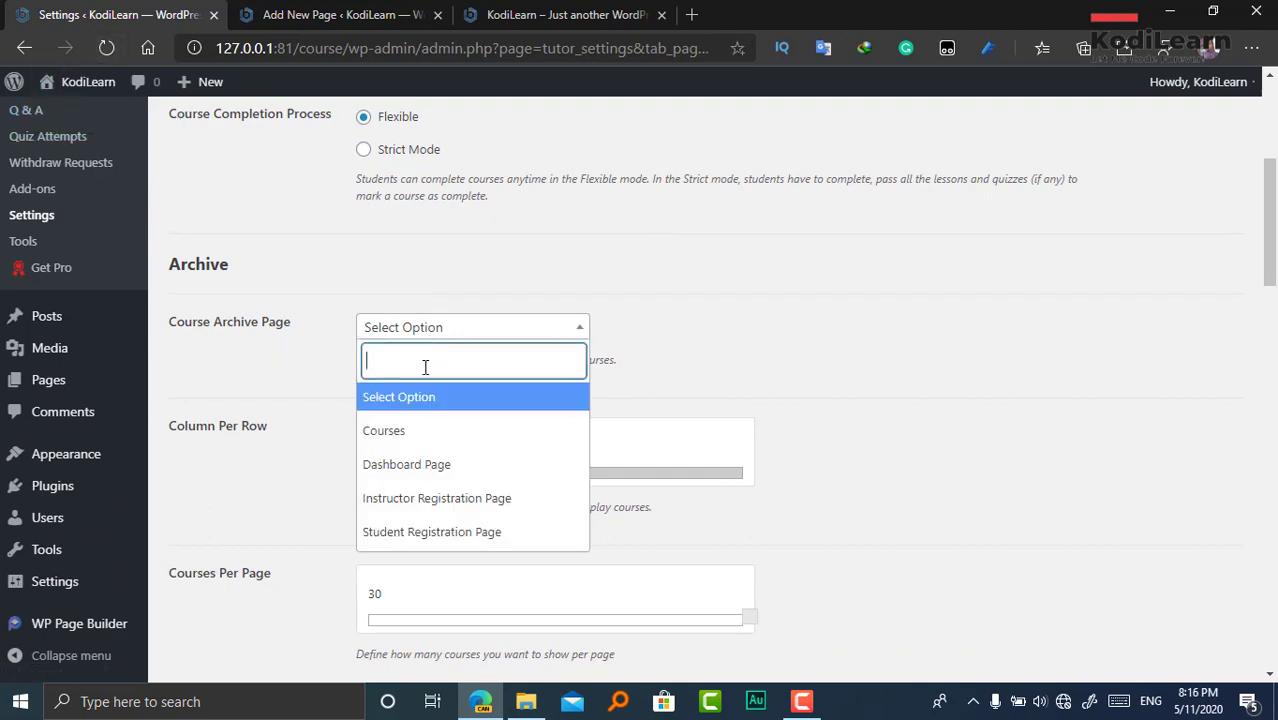
pyautogui.click(402, 431)
pyautogui.scroll(-15, 220, 620)
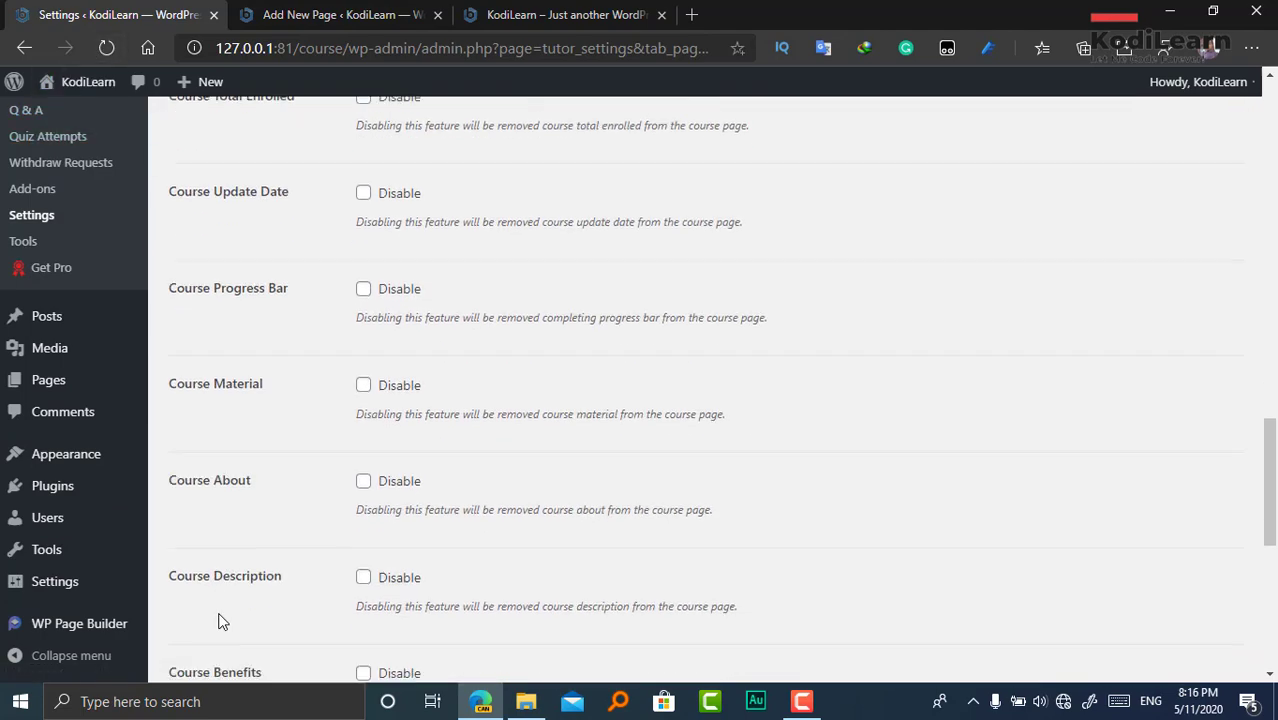
pyautogui.scroll(-5, 220, 620)
pyautogui.click(222, 590)
# - View the published Courses page on the site and look over its course listing
pyautogui.click(420, 14)
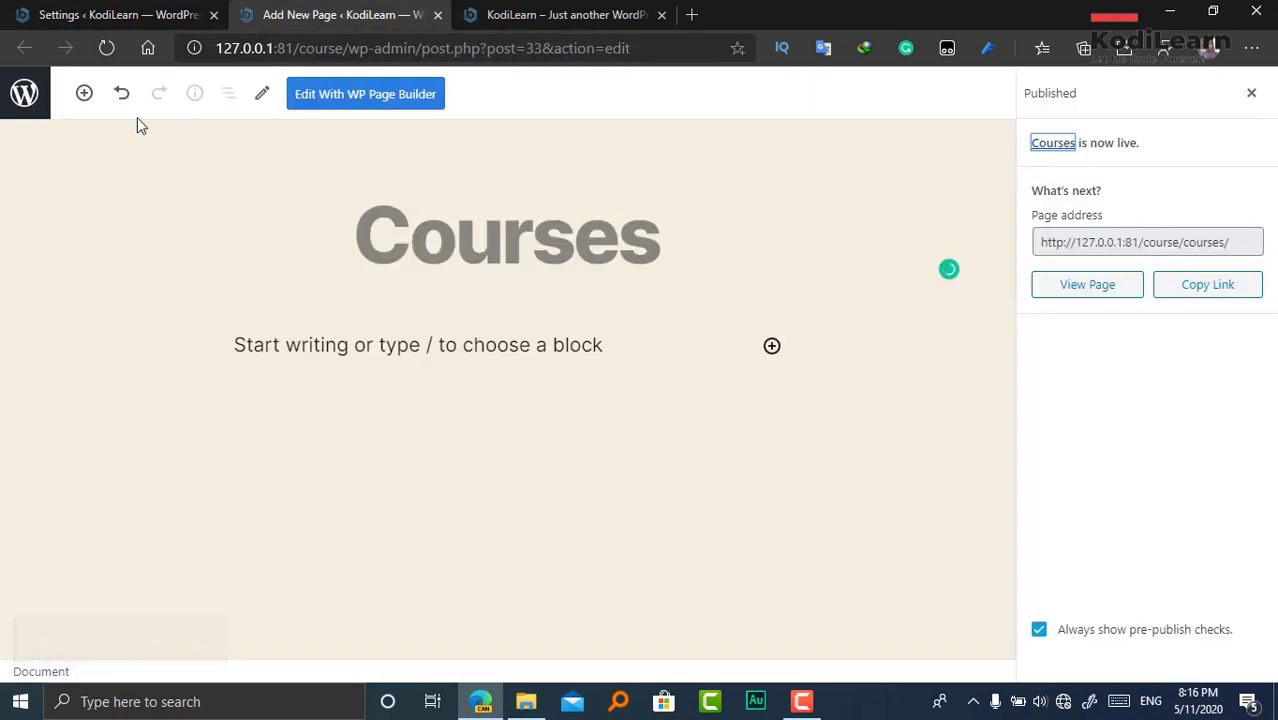
pyautogui.click(1088, 285)
pyautogui.scroll(1, 450, 370)
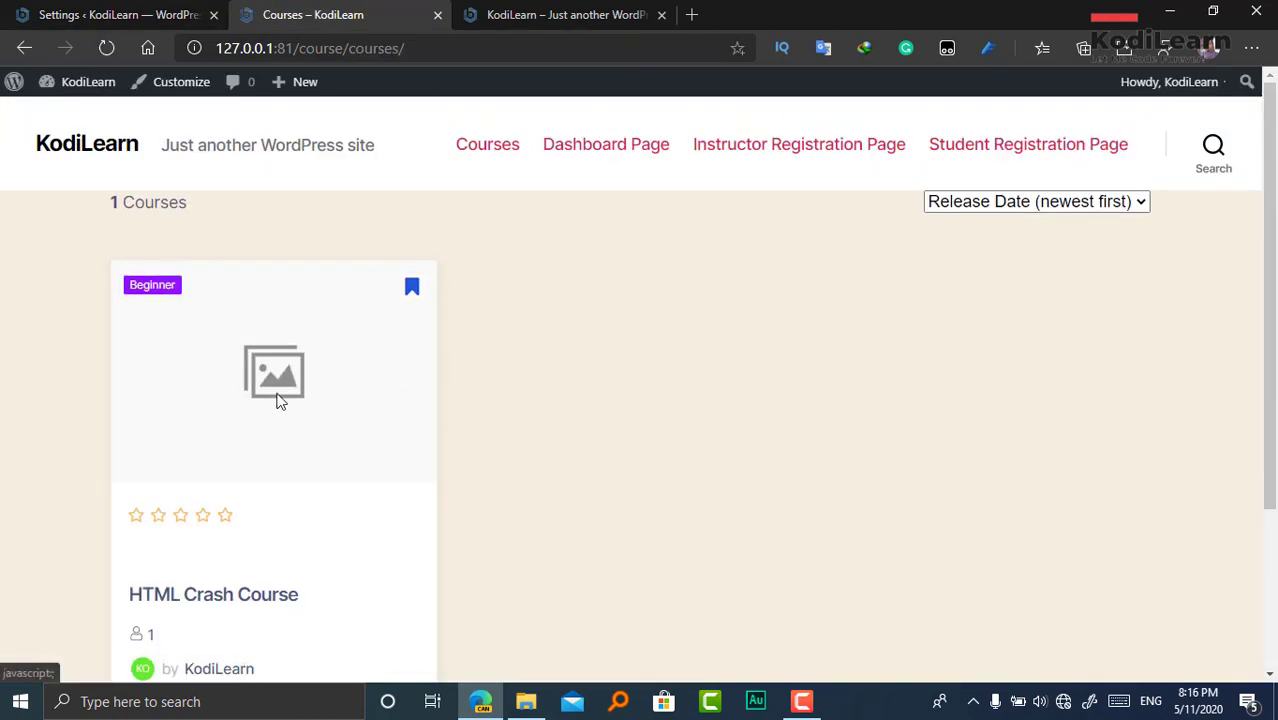
pyautogui.scroll(-3, 230, 313)
pyautogui.scroll(3, 348, 314)
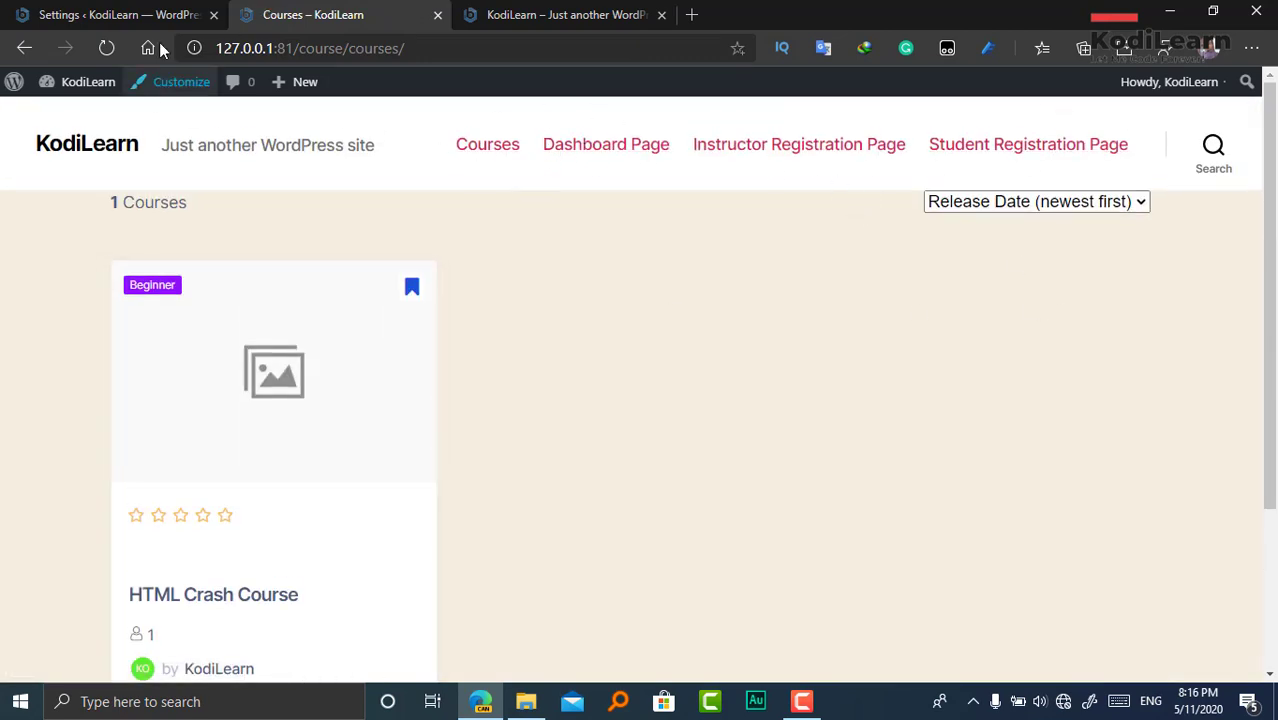
# - Upload the plugin file tutor-pro.zip to WordPress, install it and activate it
pyautogui.click(130, 14)
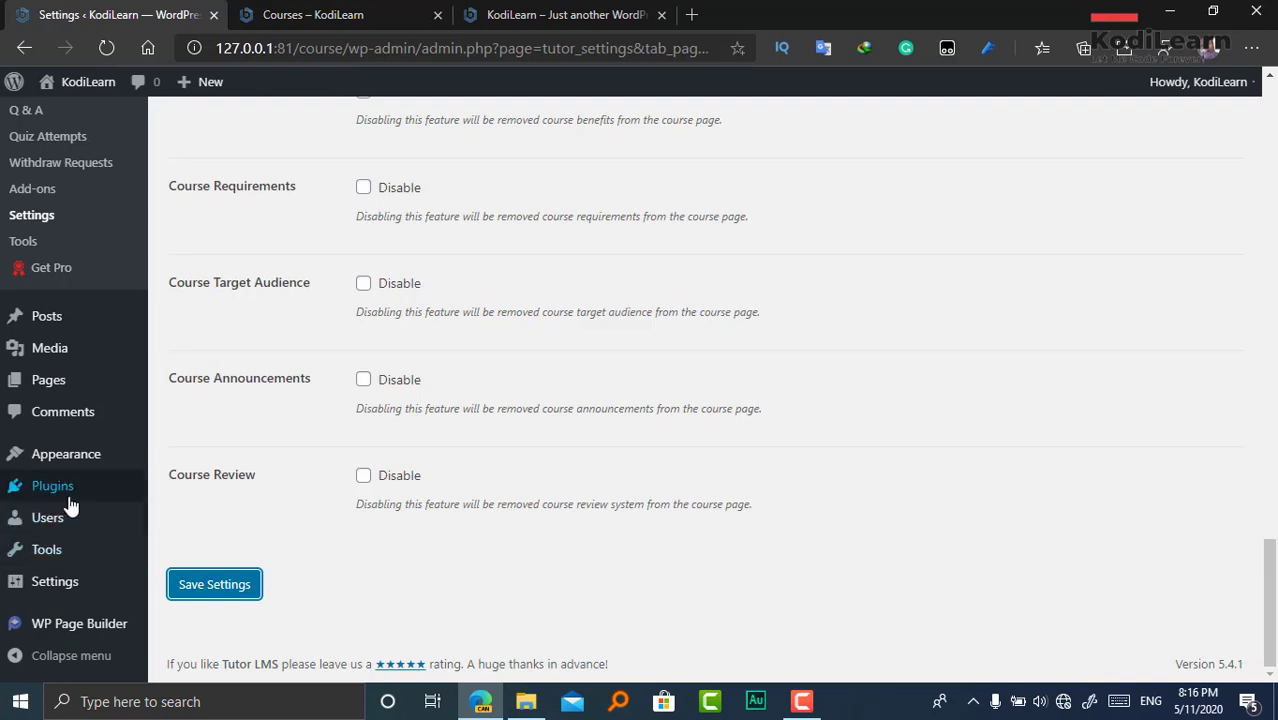
pyautogui.moveTo(60, 488)
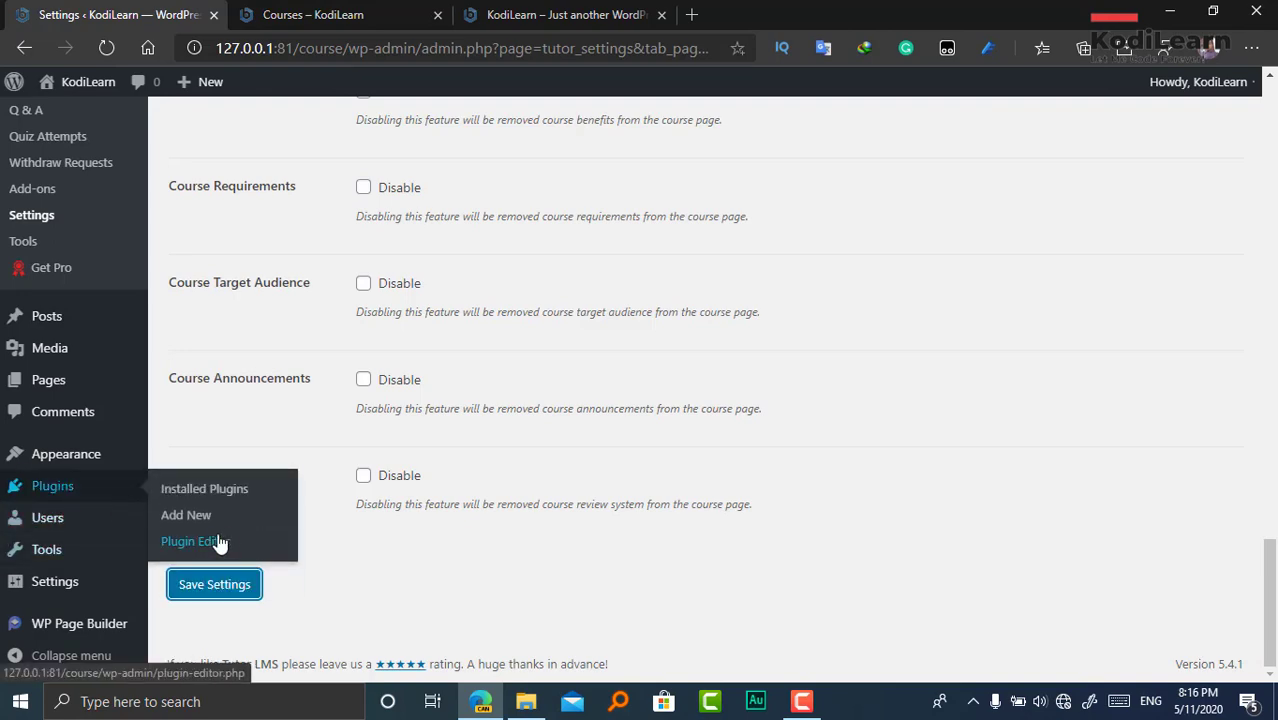
pyautogui.click(238, 518)
pyautogui.click(338, 129)
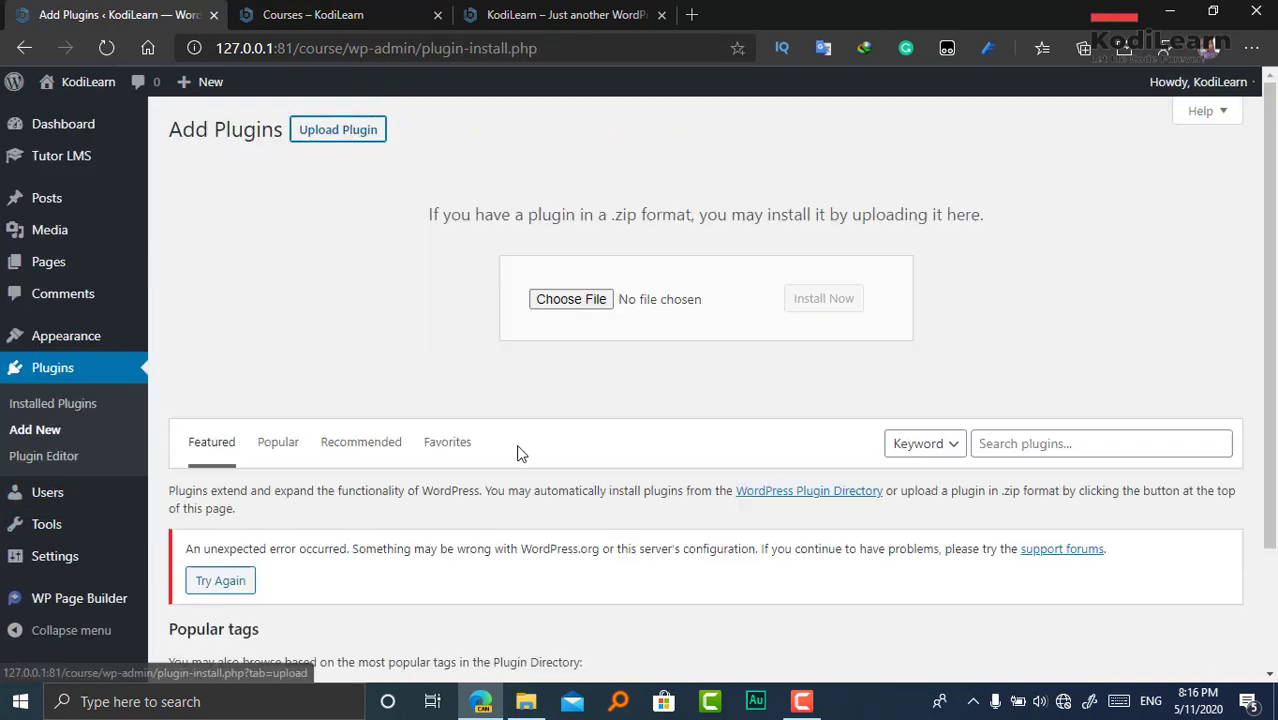
pyautogui.click(526, 701)
pyautogui.moveTo(451, 266)
pyautogui.mouseDown()
pyautogui.moveTo(452, 554)
pyautogui.moveTo(428, 267)
pyautogui.mouseUp()
pyautogui.doubleClick(428, 267)
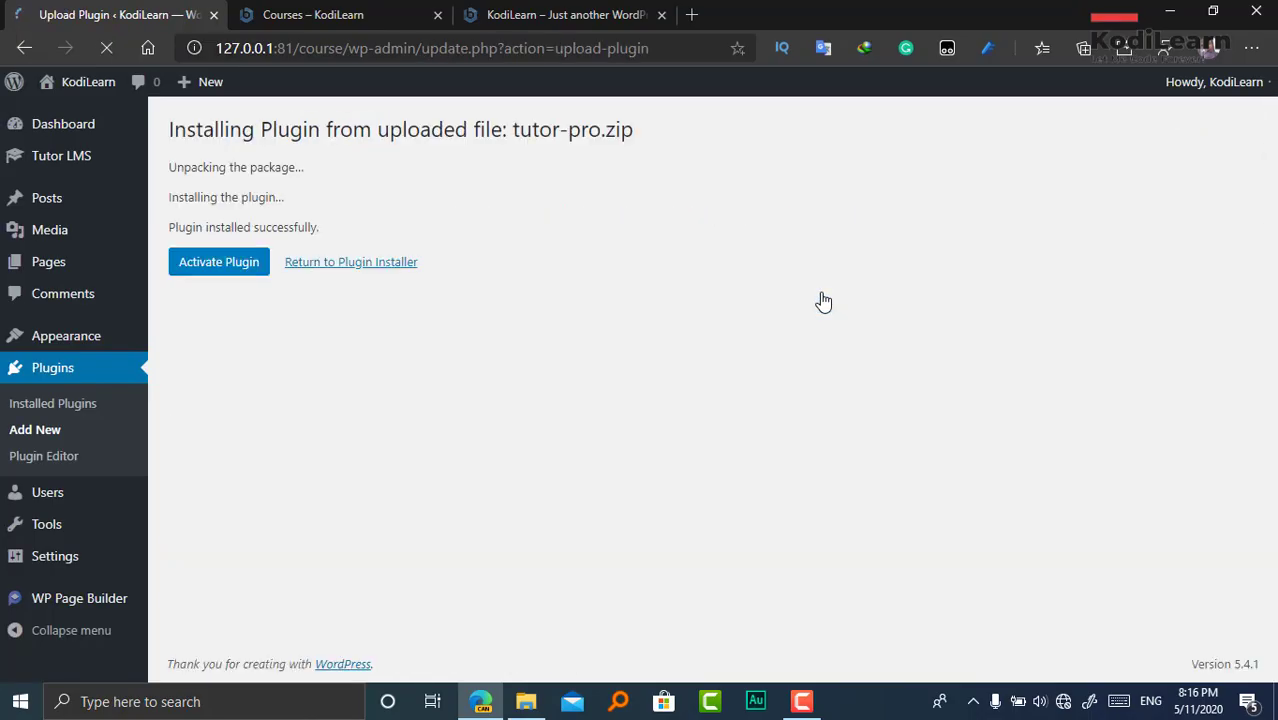
pyautogui.click(246, 262)
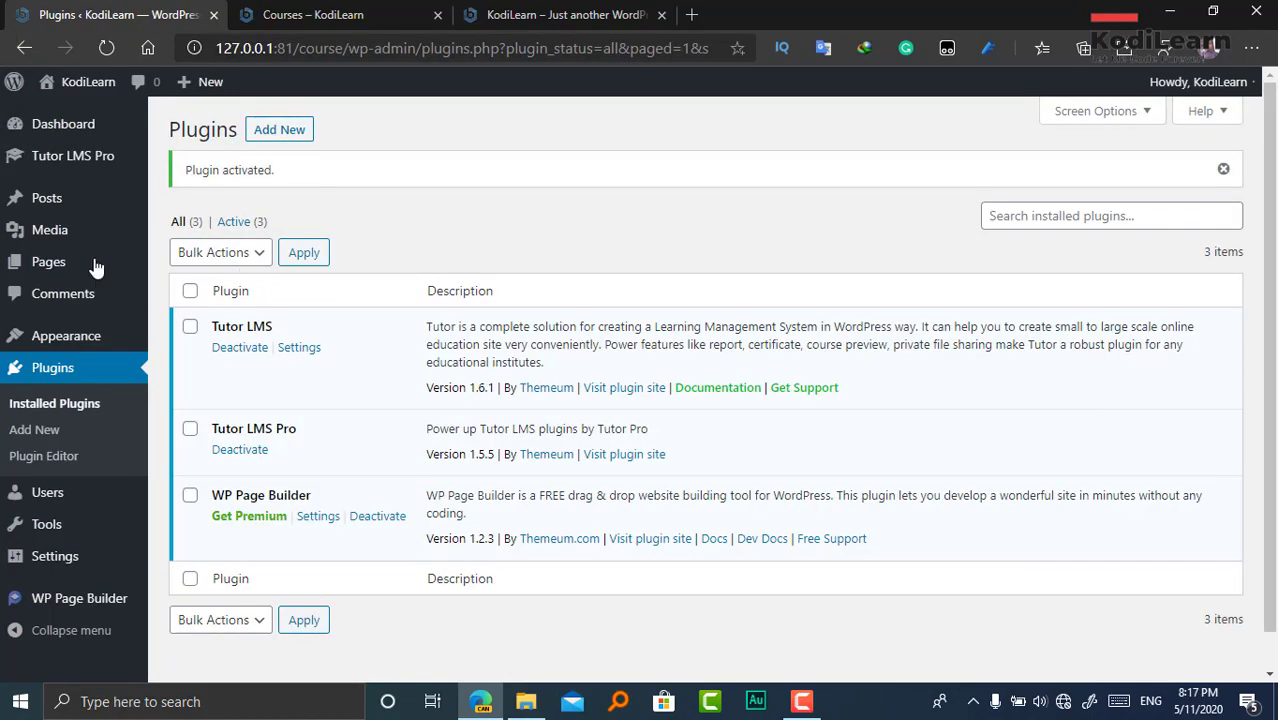
# - Open the Tutor LMS Pro add-ons and examine the full list, including the required plugins for WooCommerce Subscriptions and BuddyPress
pyautogui.moveTo(72, 154)
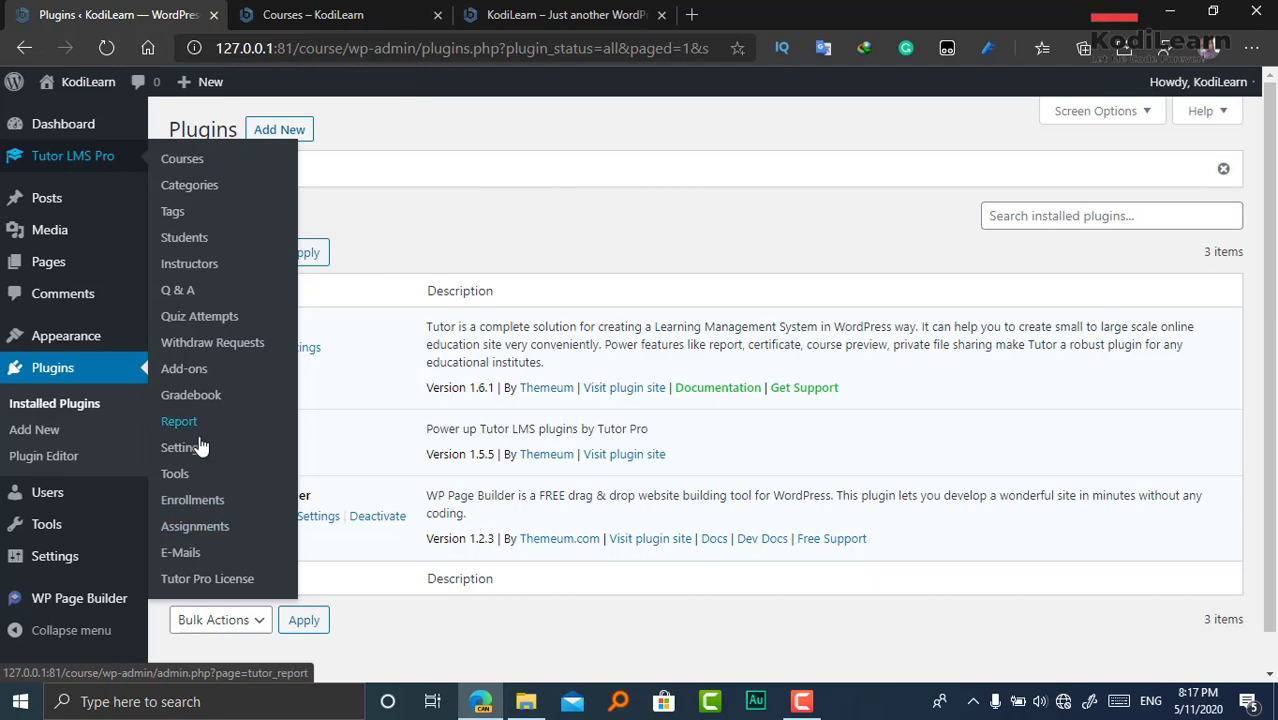
pyautogui.click(197, 369)
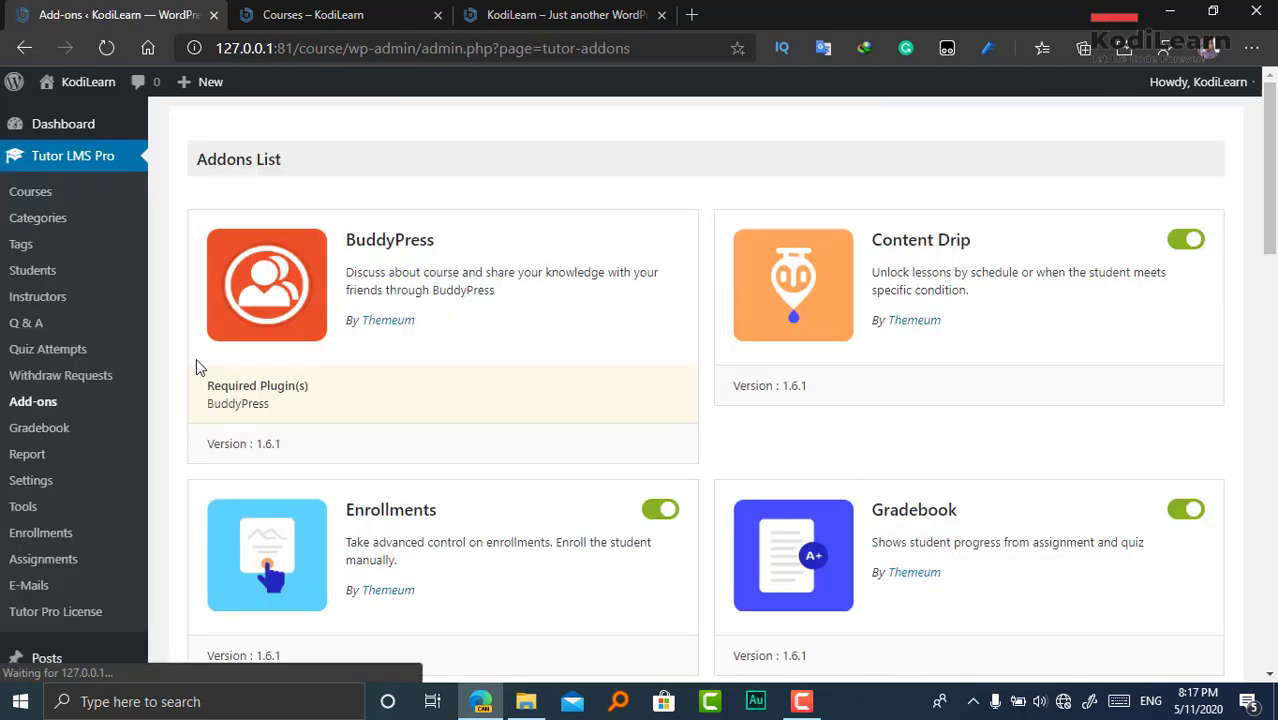
pyautogui.scroll(-4, 1078, 474)
pyautogui.scroll(-10, 1080, 462)
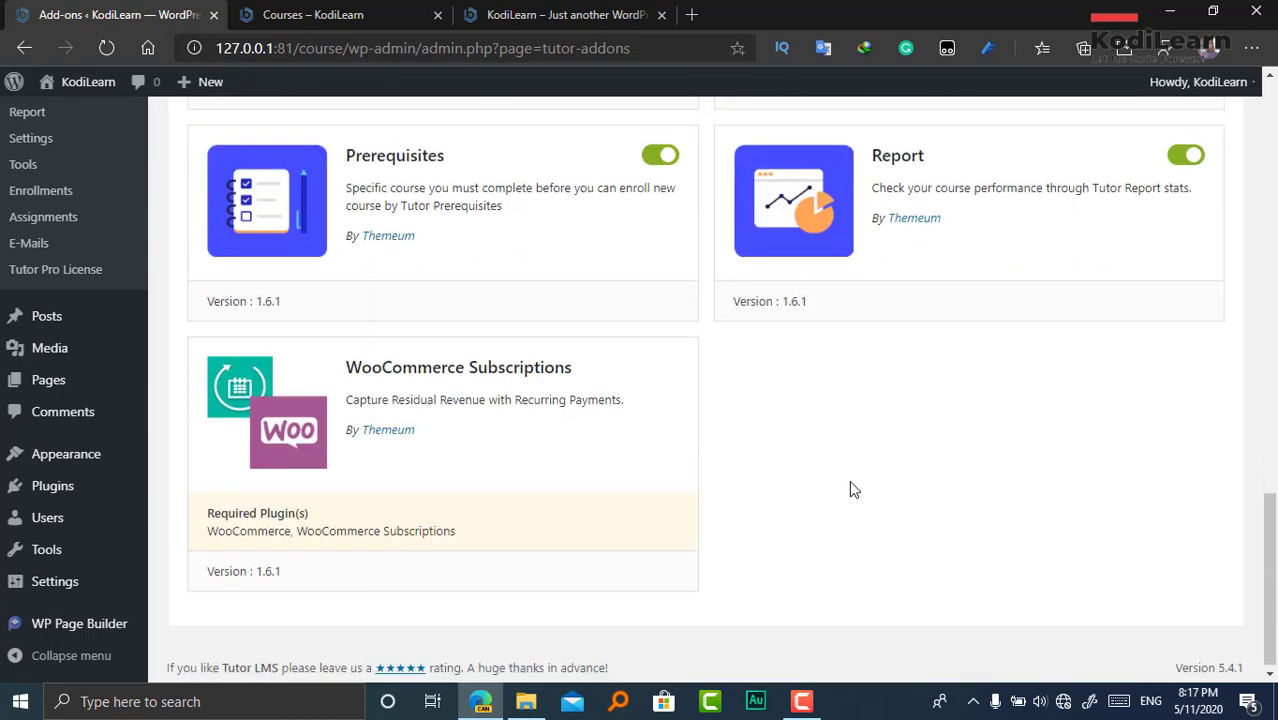
pyautogui.scroll(8, 725, 390)
pyautogui.scroll(8, 729, 370)
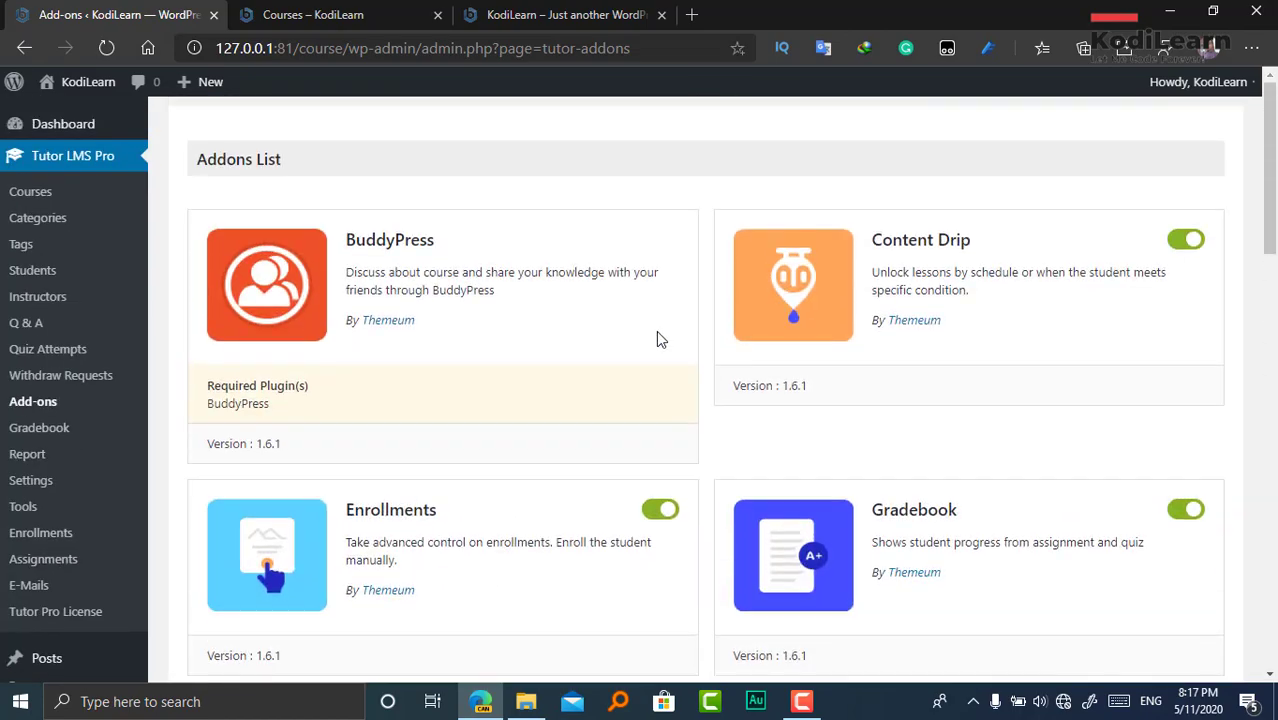
pyautogui.scroll(-15, 1238, 375)
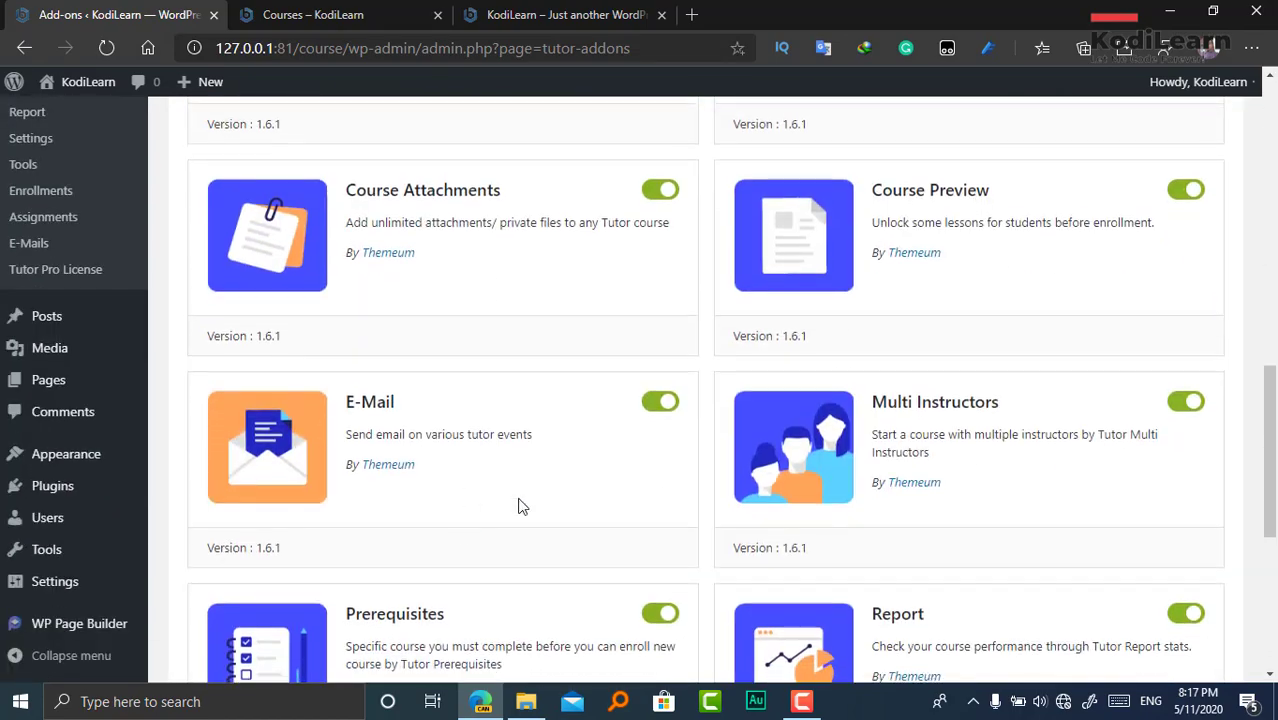
pyautogui.scroll(7, 1007, 382)
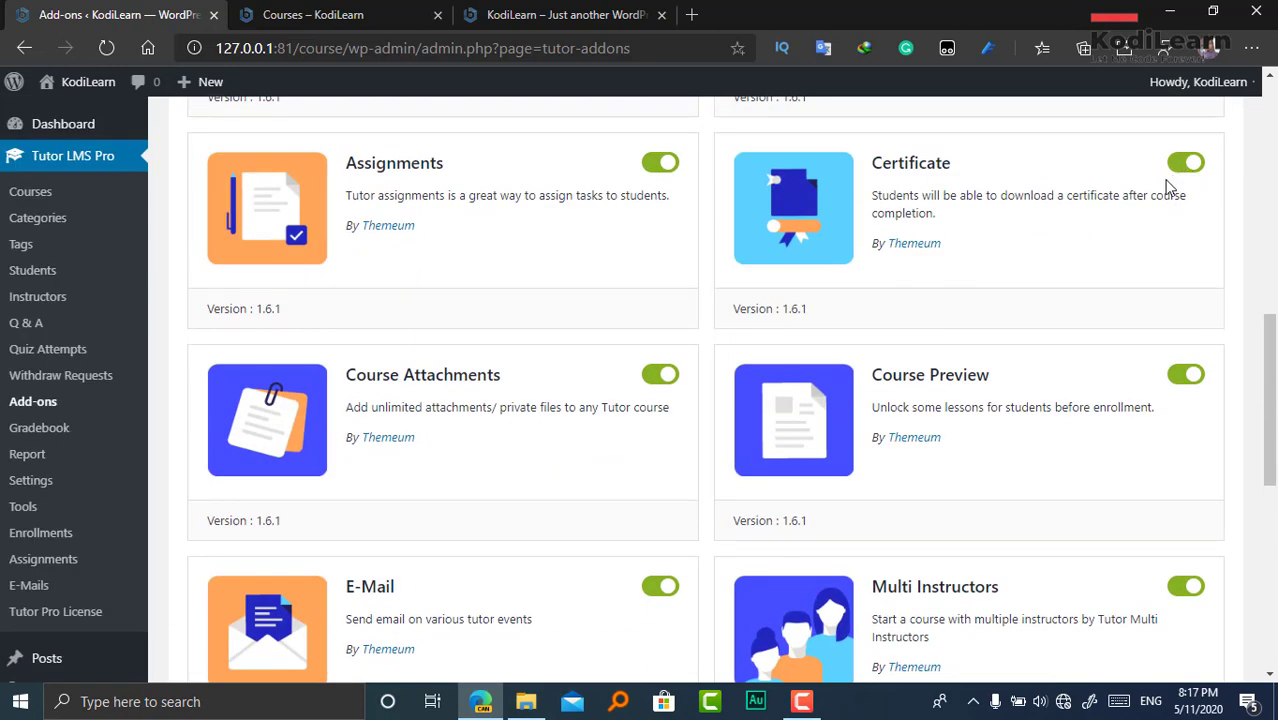
pyautogui.scroll(8, 846, 220)
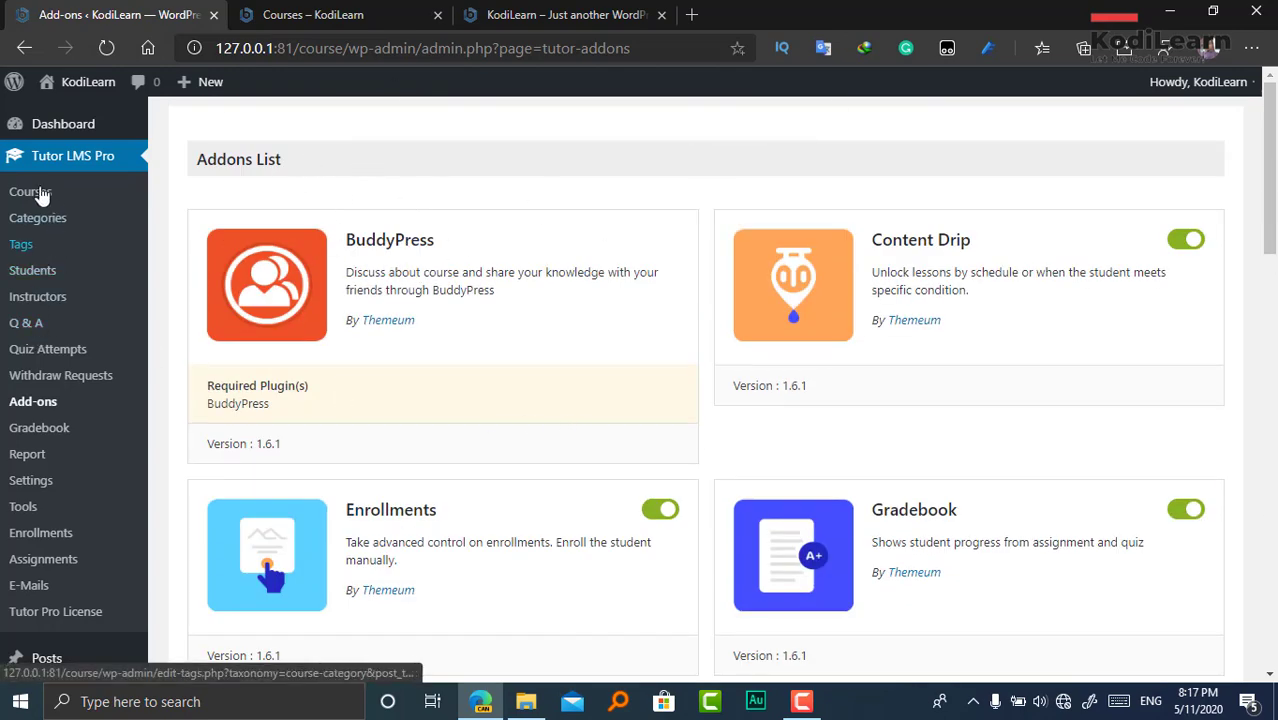
pyautogui.scroll(-20, 614, 528)
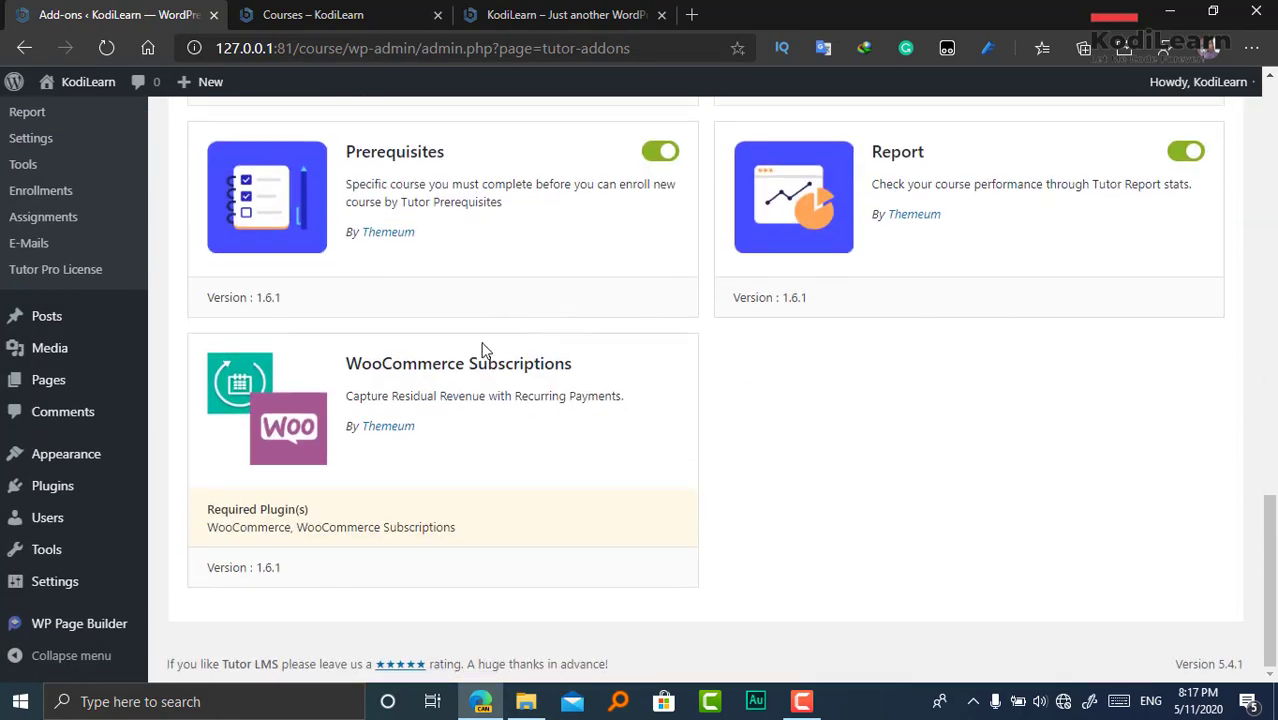
pyautogui.scroll(20, 828, 345)
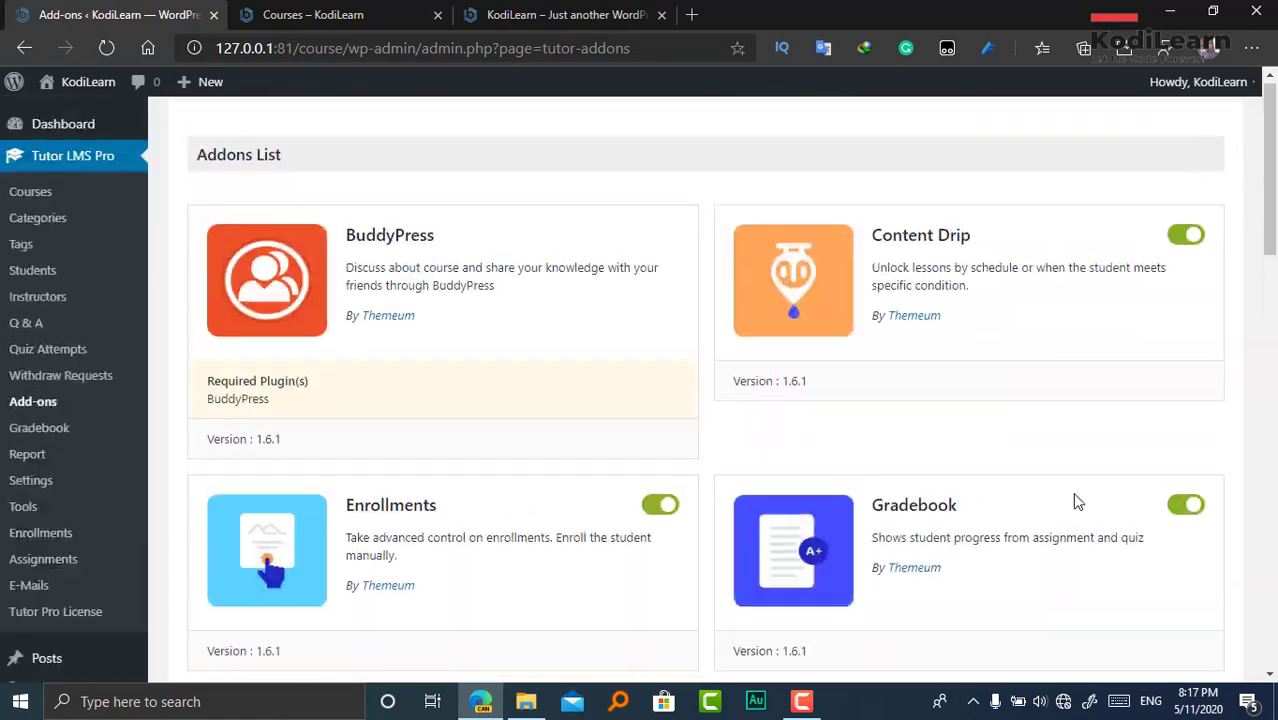
pyautogui.scroll(-20, 912, 560)
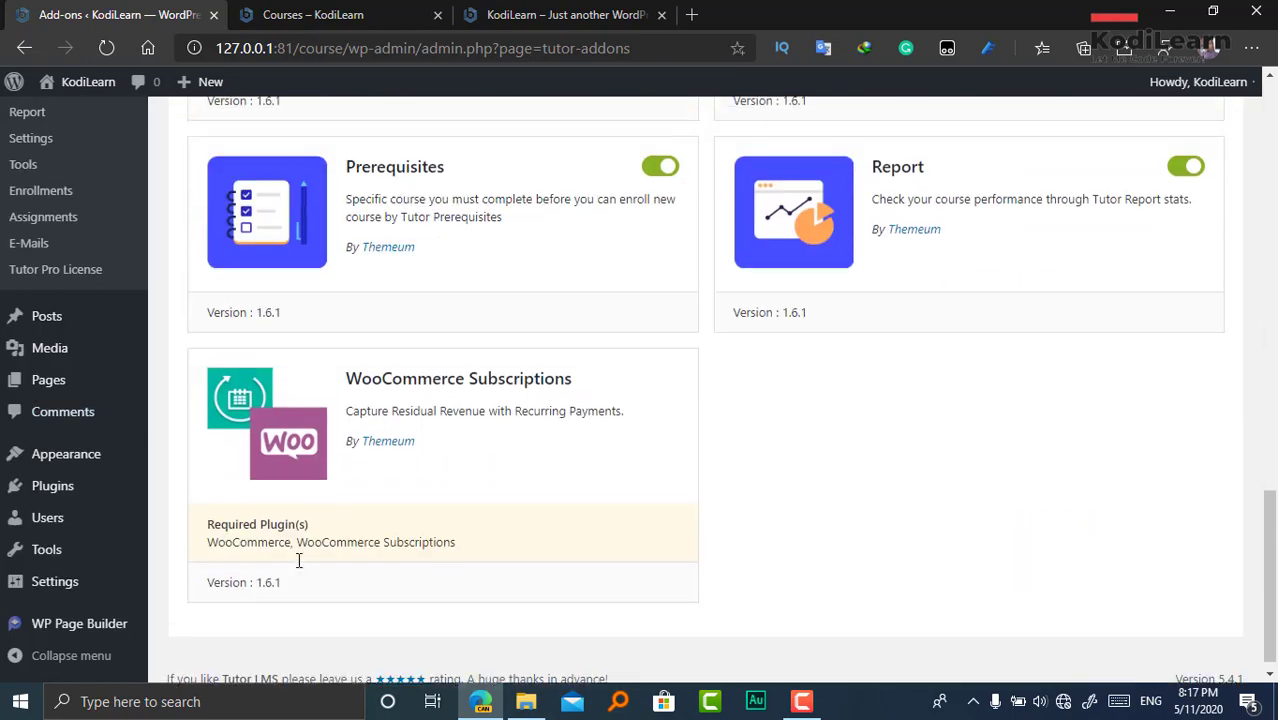
pyautogui.moveTo(292, 394); pyautogui.dragTo(571, 357)
pyautogui.doubleClick(323, 393)
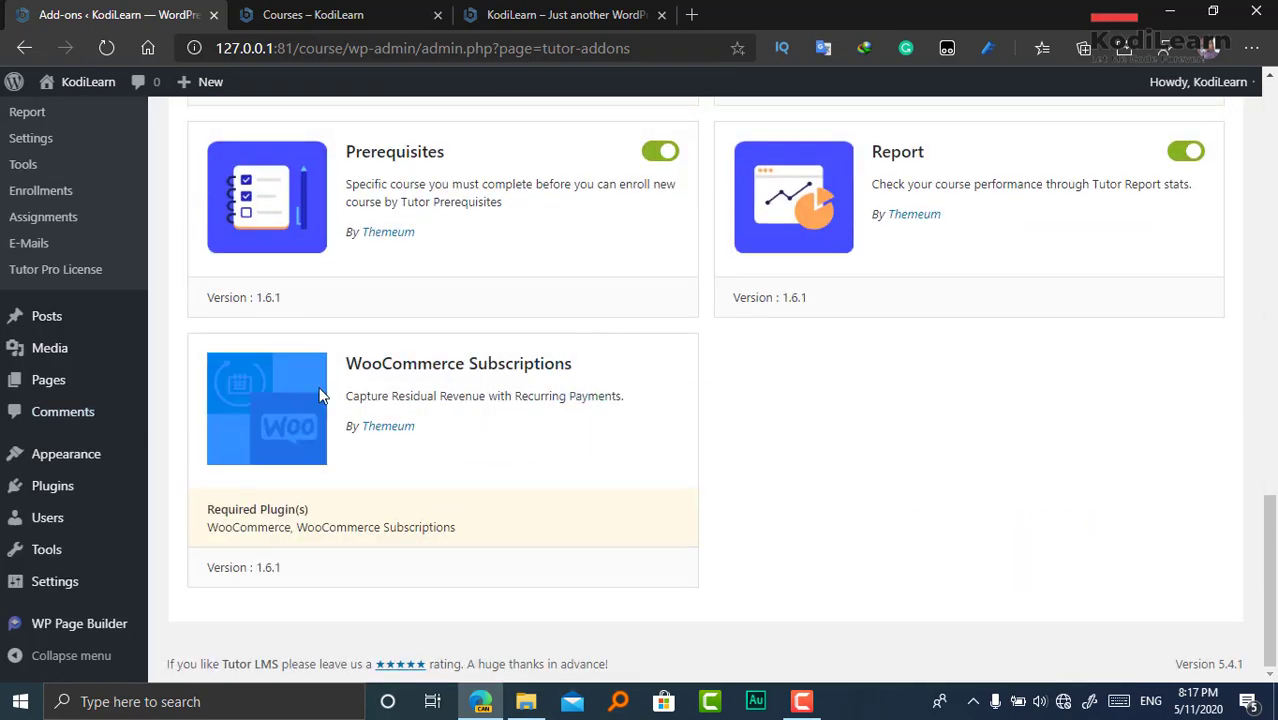
pyautogui.click(638, 436)
pyautogui.scroll(15, 545, 208)
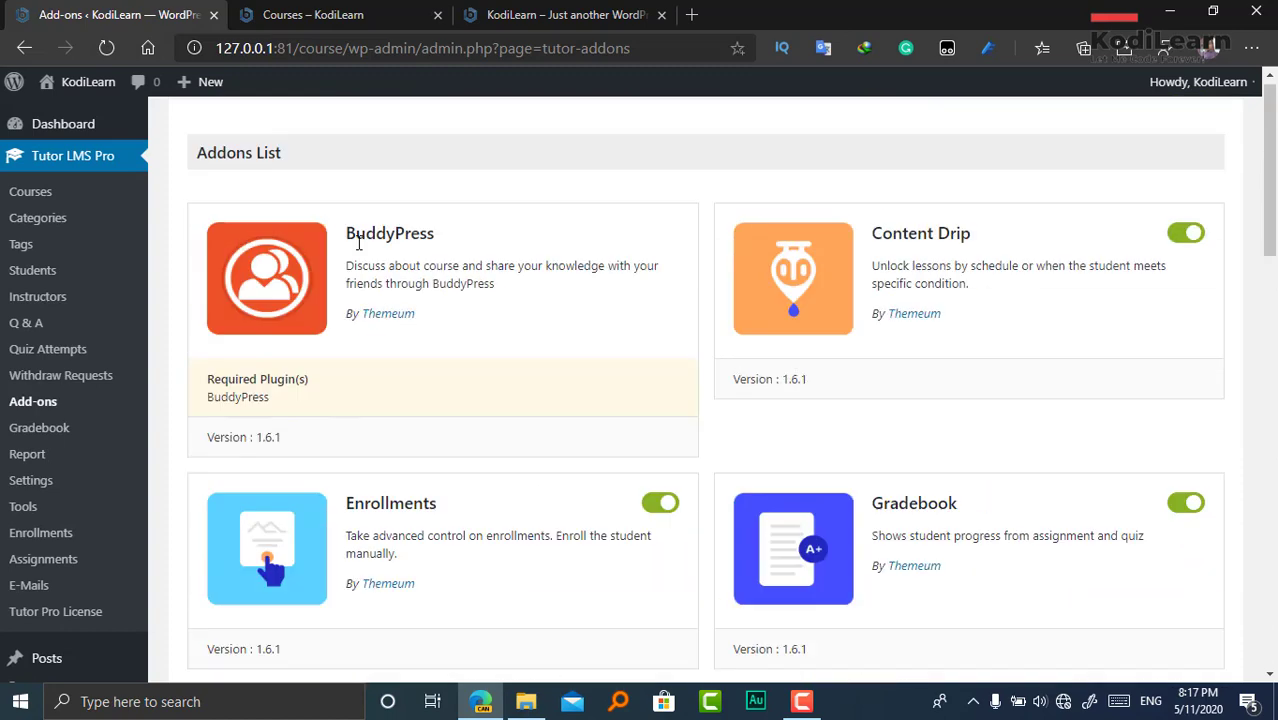
# - Look over the site's Courses page again and open the Dashboard Page from its navigation
pyautogui.click(312, 14)
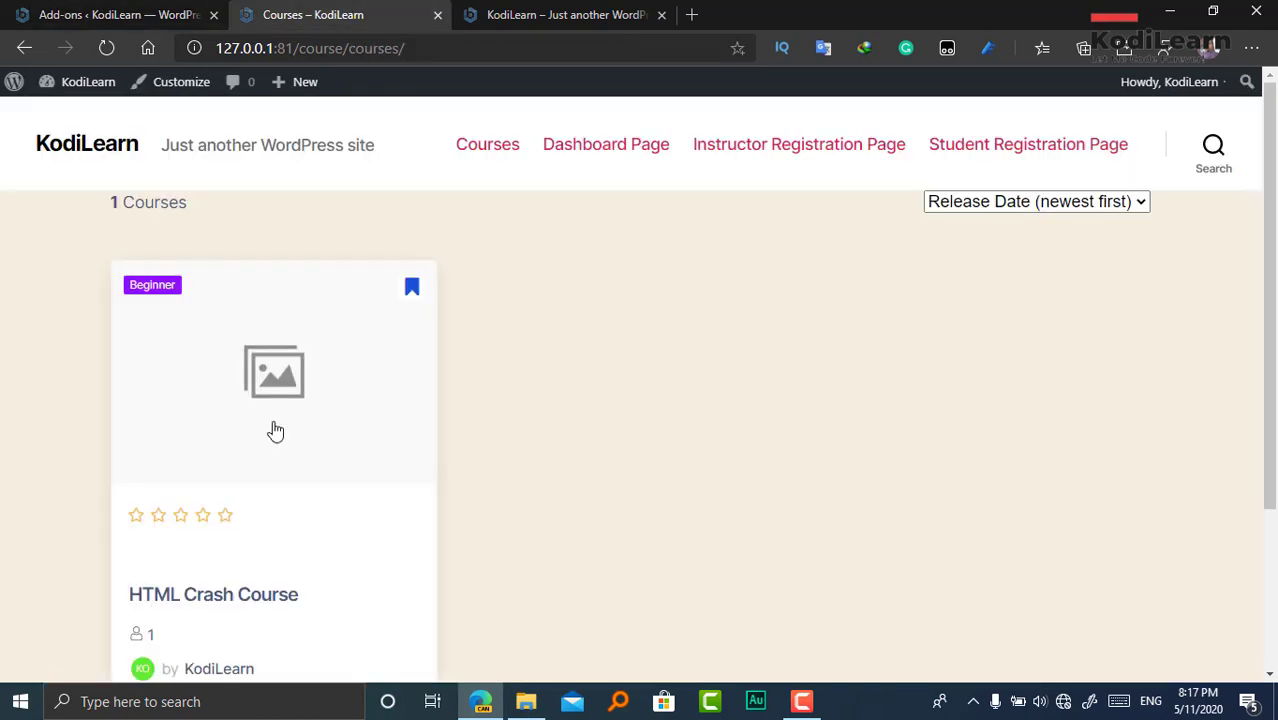
pyautogui.scroll(-3, 200, 450)
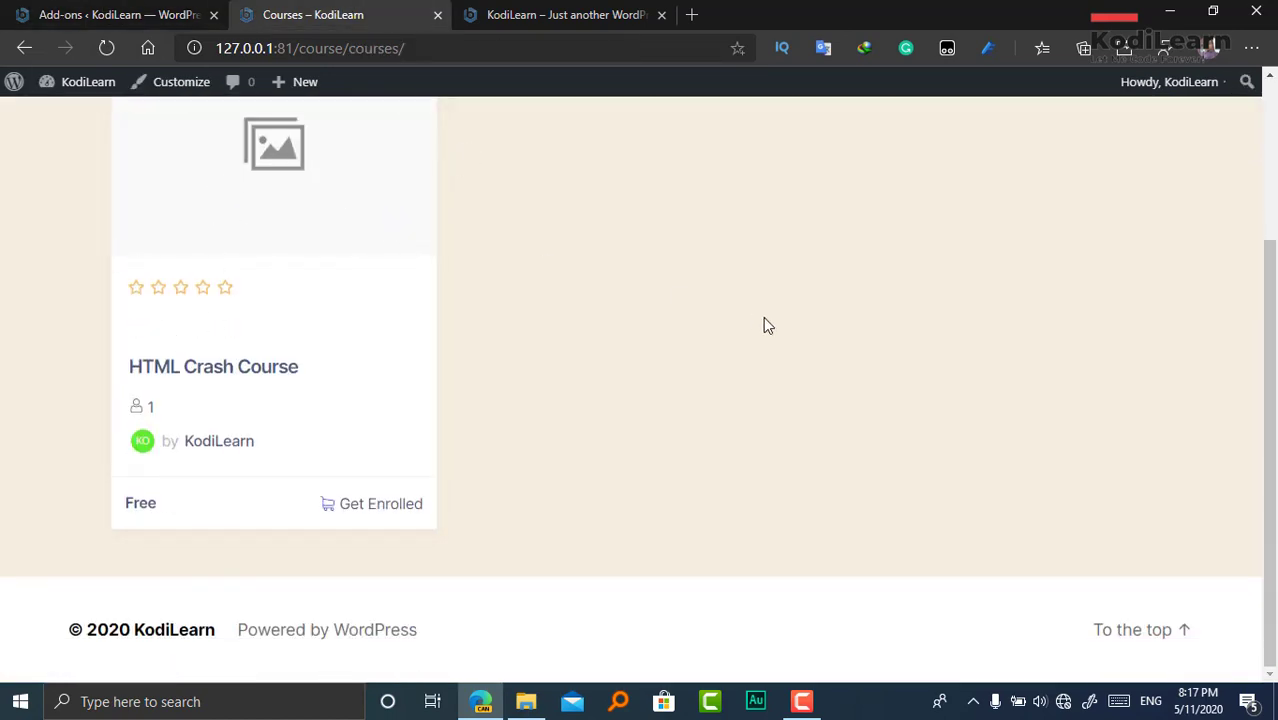
pyautogui.scroll(3, 225, 275)
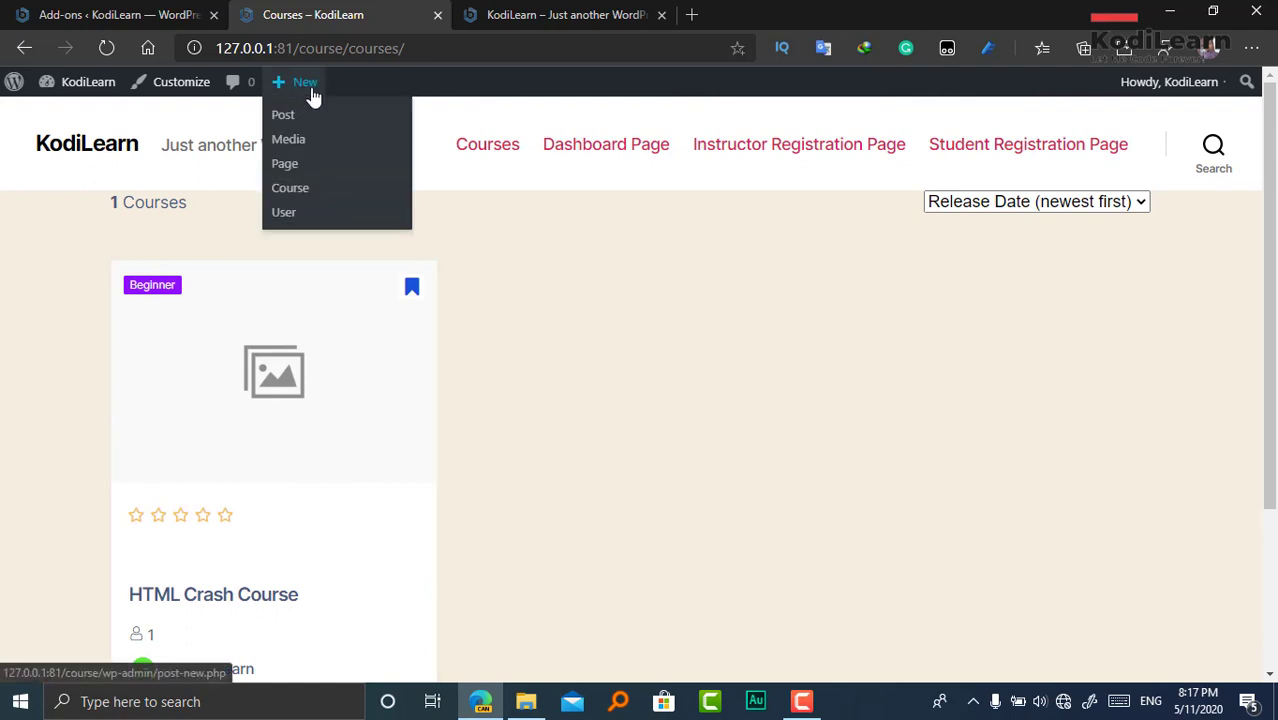
pyautogui.click(600, 148)
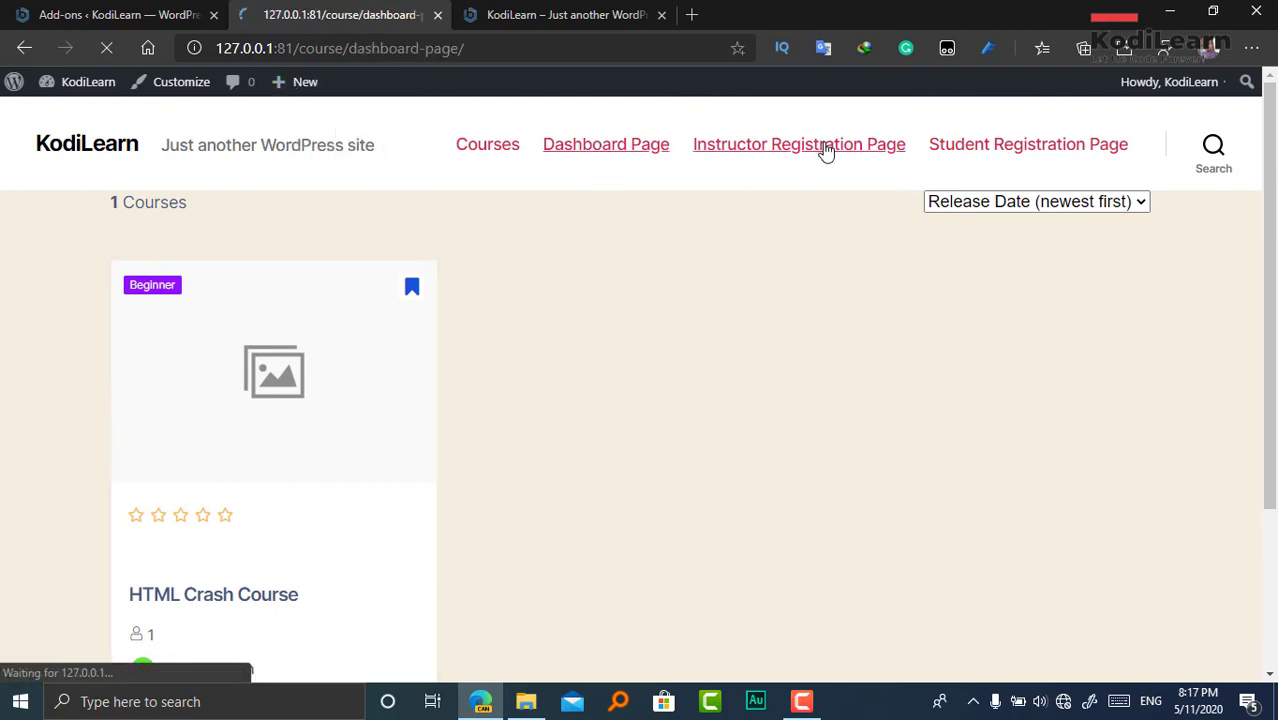
# - Look over the Dashboard Page from its profile header and rating down to the course table
pyautogui.scroll(-3, 457, 420)
pyautogui.scroll(-2, 500, 440)
pyautogui.scroll(5, 297, 333)
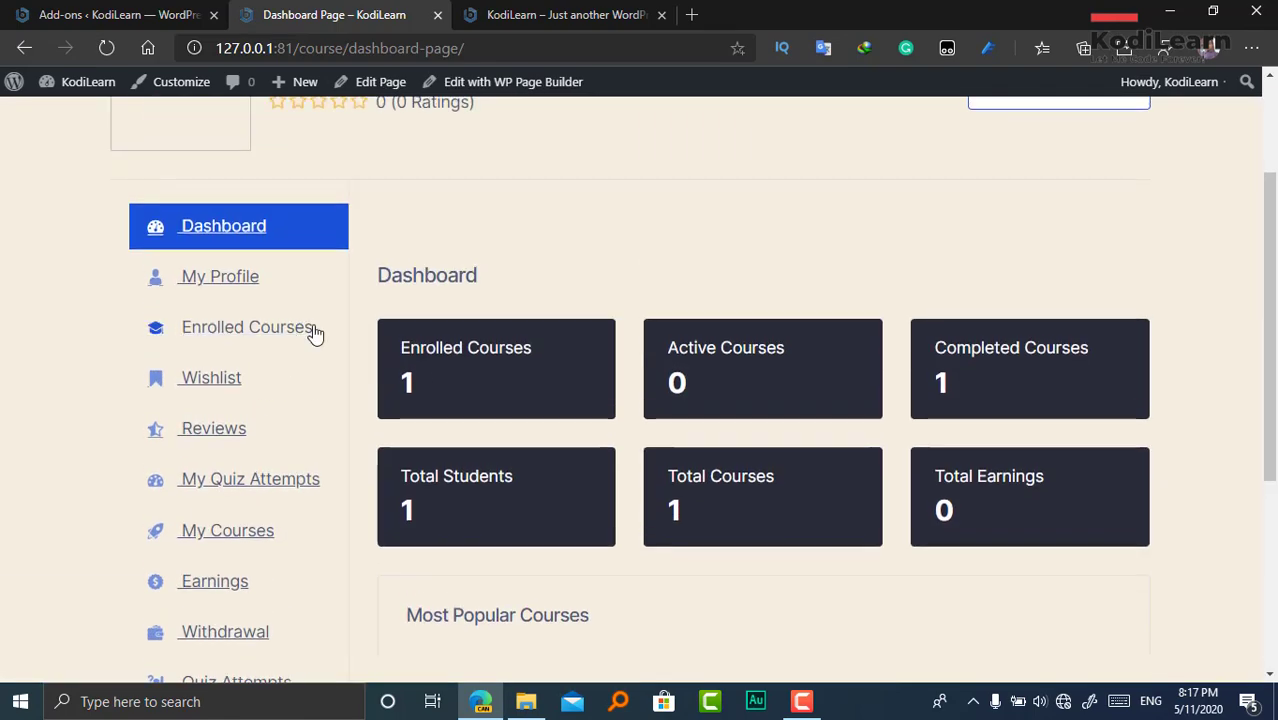
pyautogui.scroll(-5, 432, 553)
pyautogui.scroll(5, 334, 402)
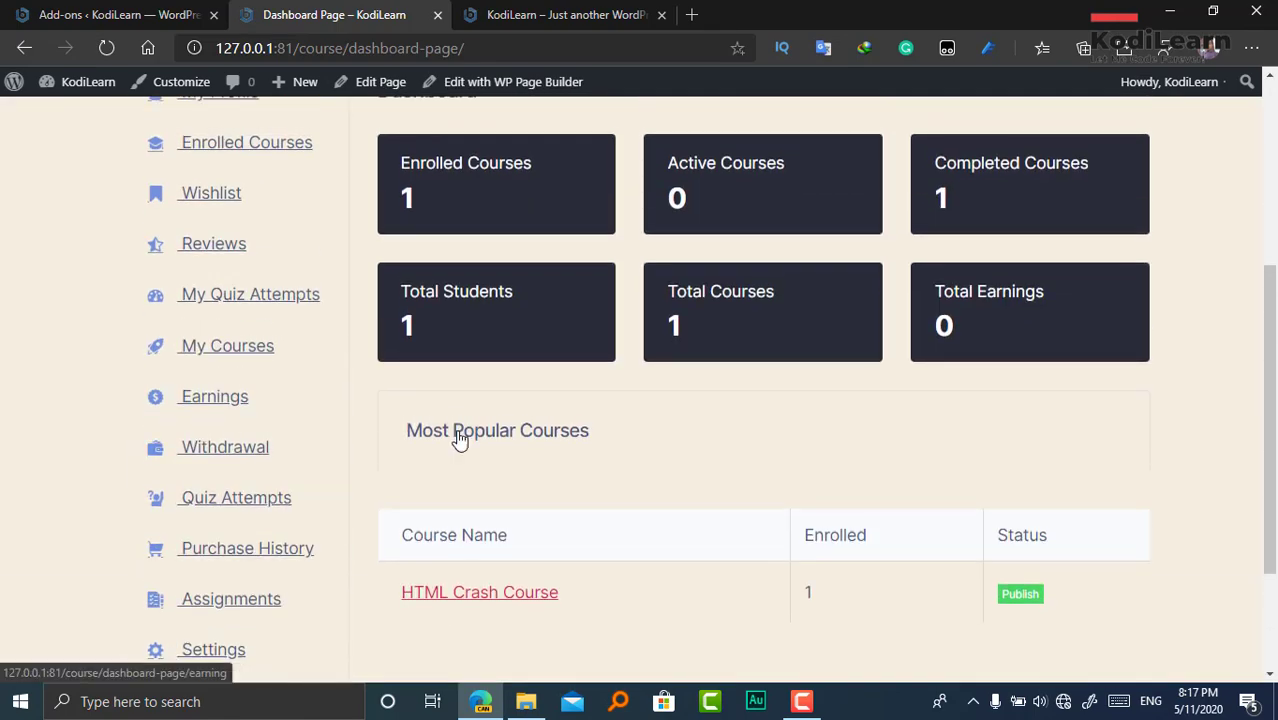
pyautogui.moveTo(503, 268); pyautogui.dragTo(288, 280)
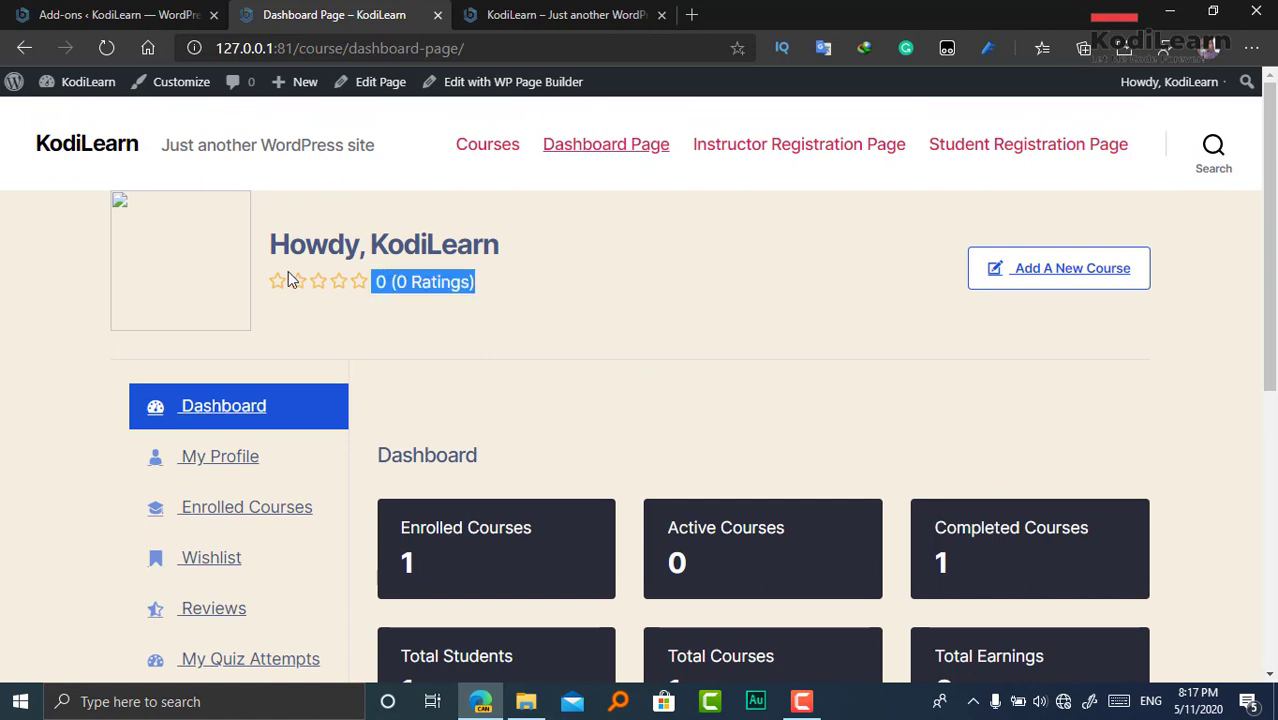
pyautogui.click(801, 268)
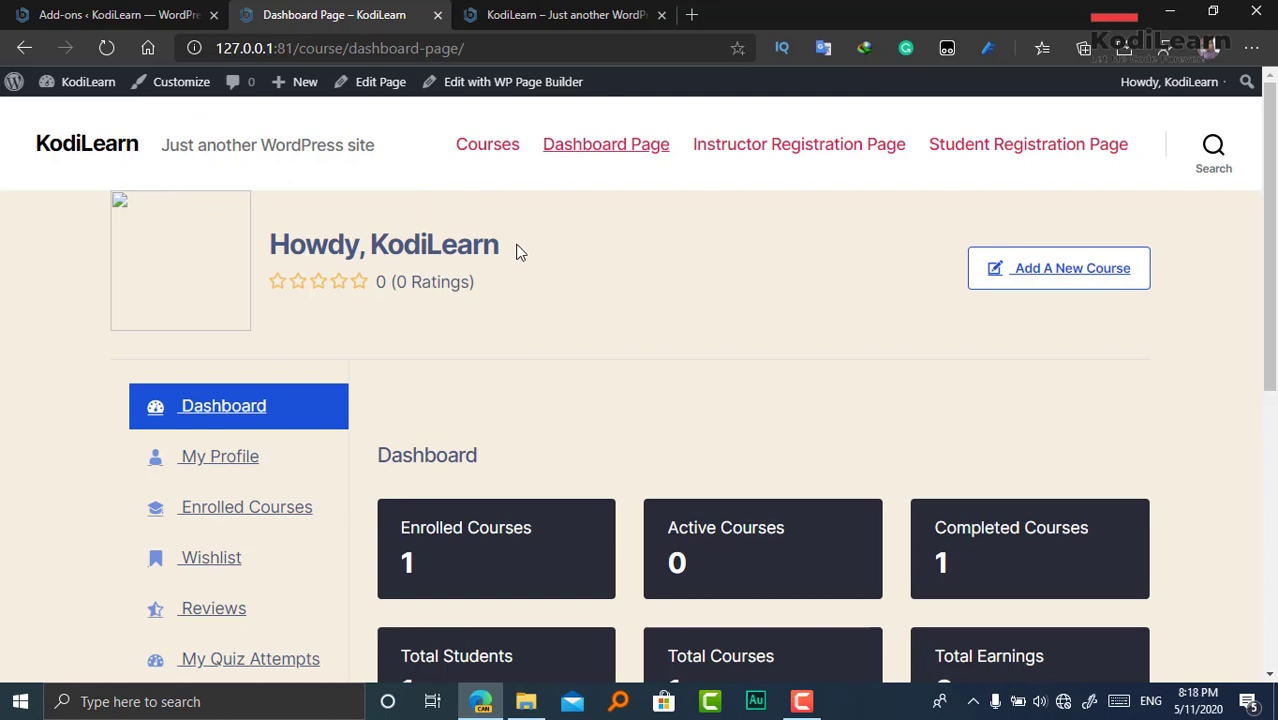
# - Examine the dashboard's statistics cards, most popular courses and all of its navigation entries down to Logout
pyautogui.scroll(-2, 516, 252)
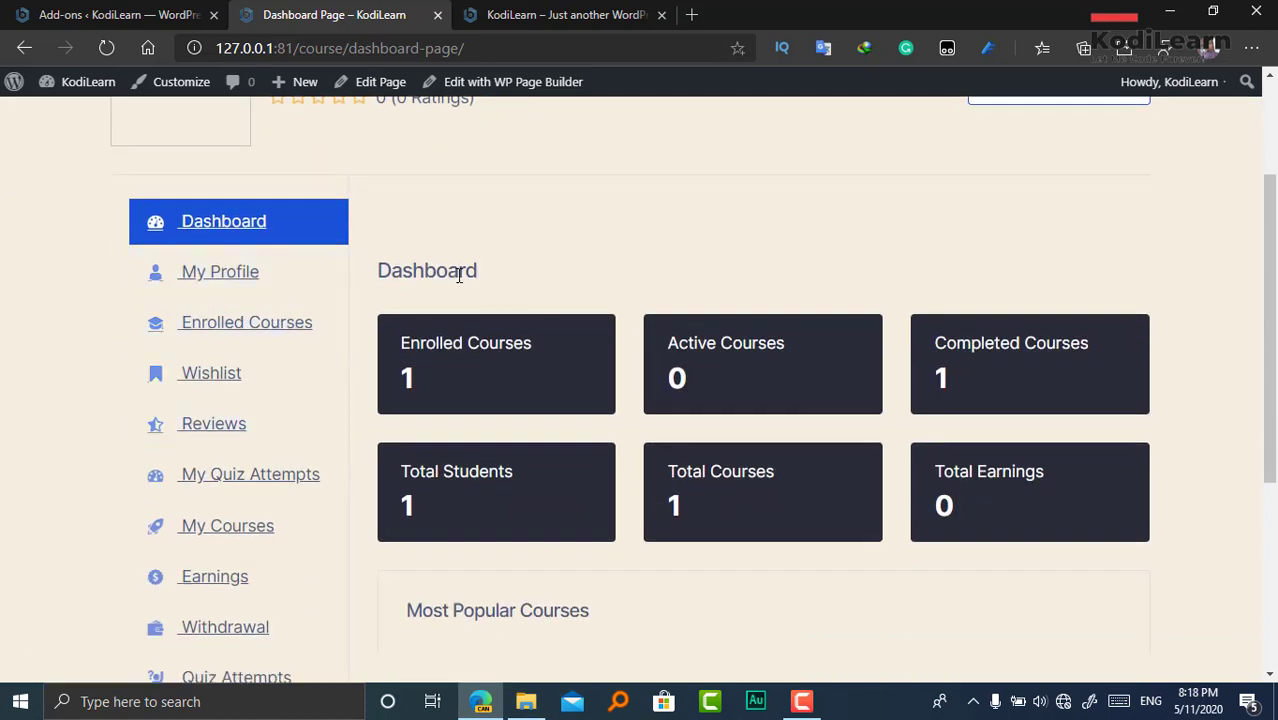
pyautogui.scroll(2, 490, 250)
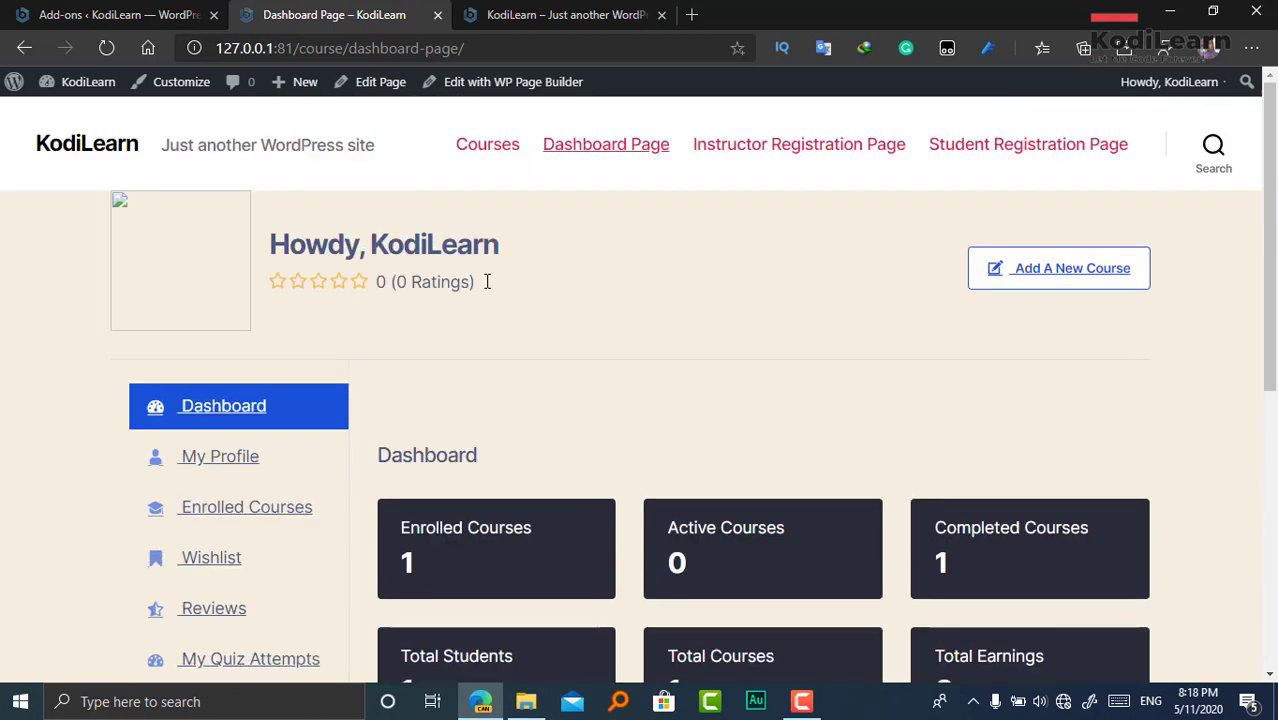
pyautogui.scroll(-2, 400, 318)
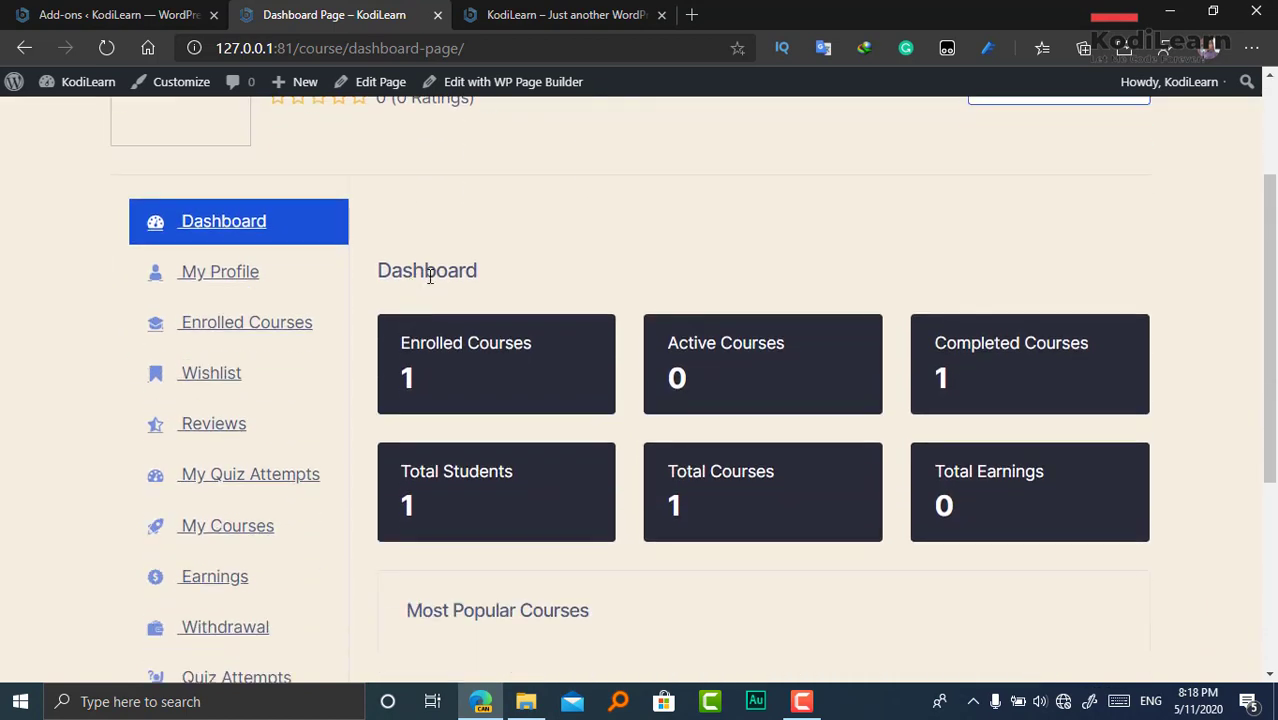
pyautogui.scroll(-2, 487, 434)
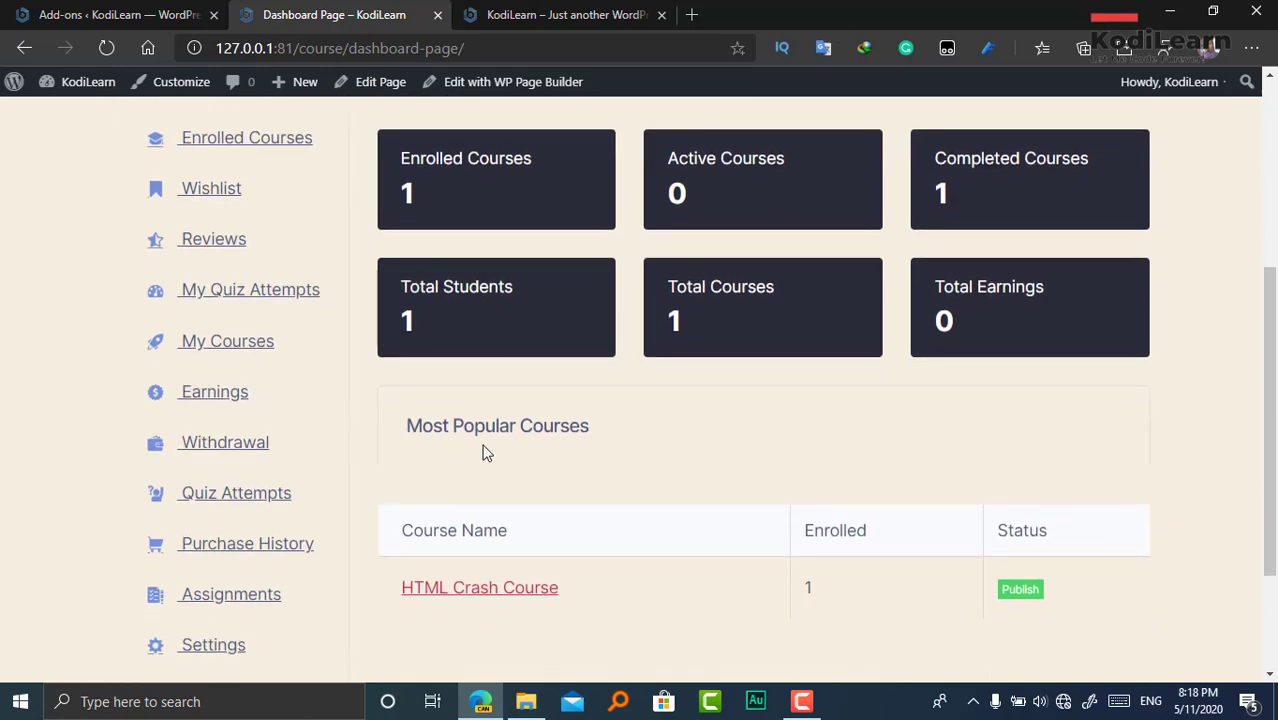
pyautogui.scroll(-2, 365, 342)
pyautogui.scroll(4, 598, 245)
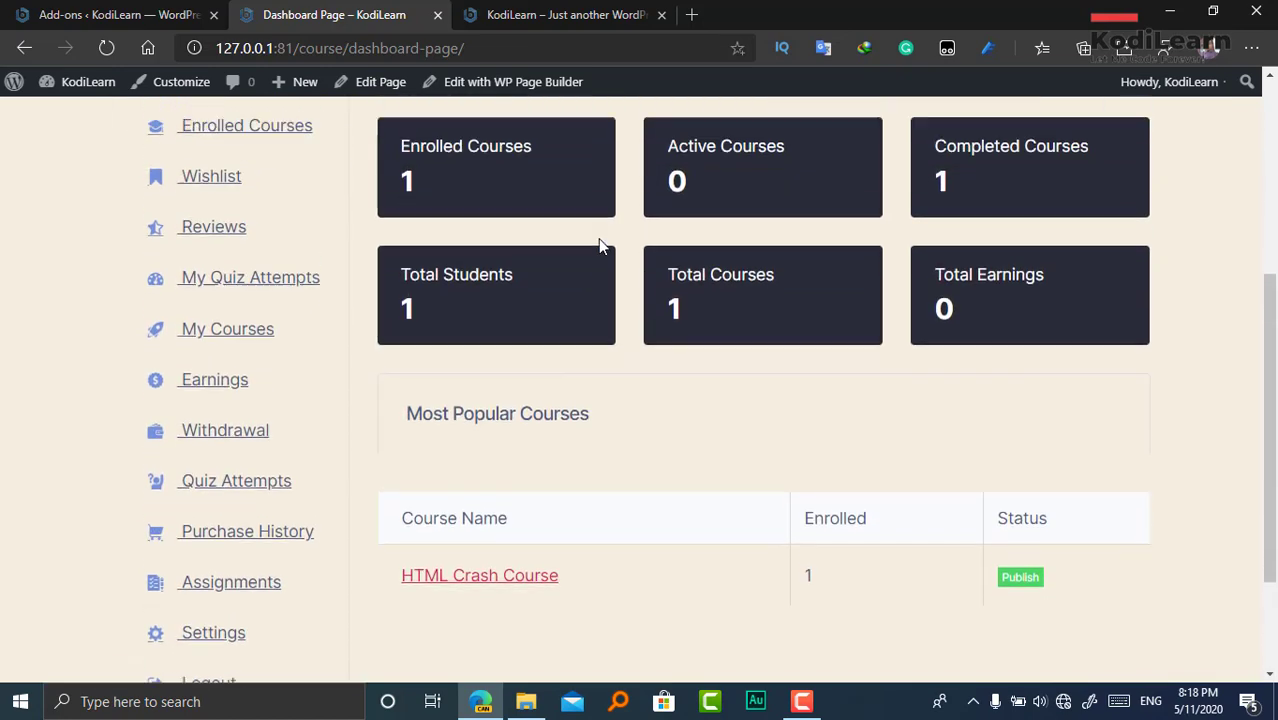
pyautogui.scroll(1, 430, 283)
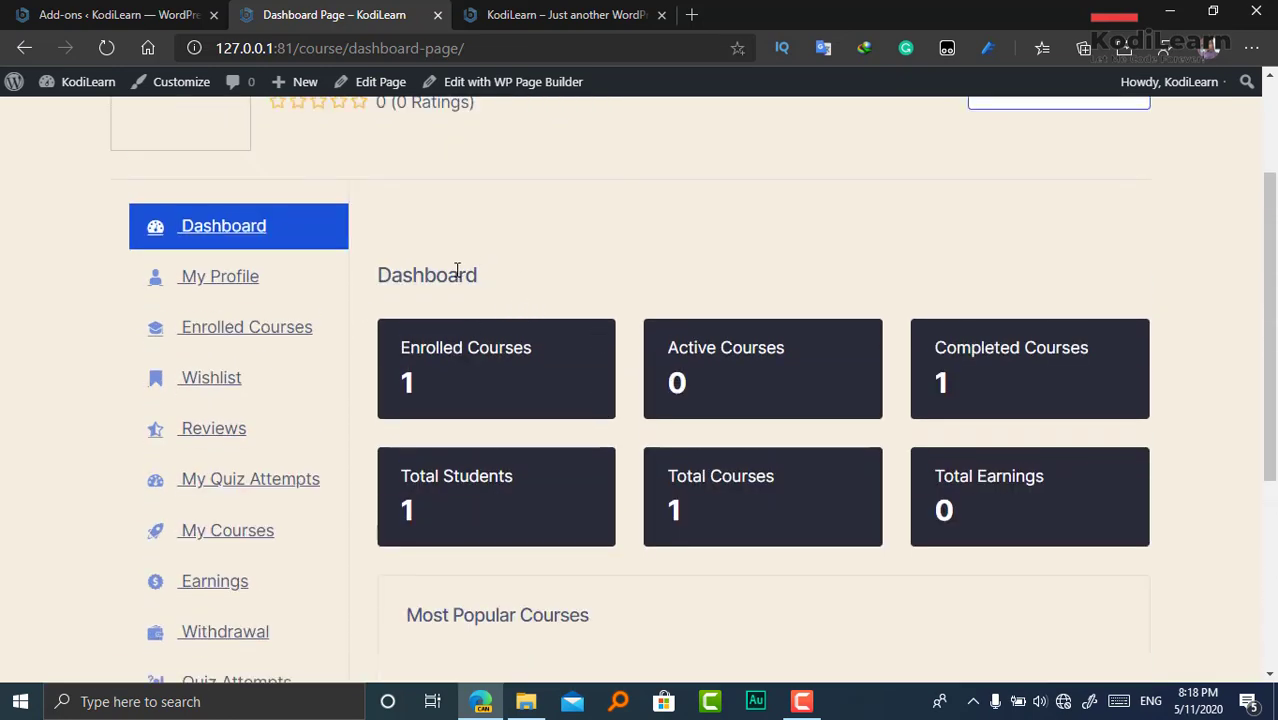
pyautogui.moveTo(460, 274); pyautogui.dragTo(381, 278)
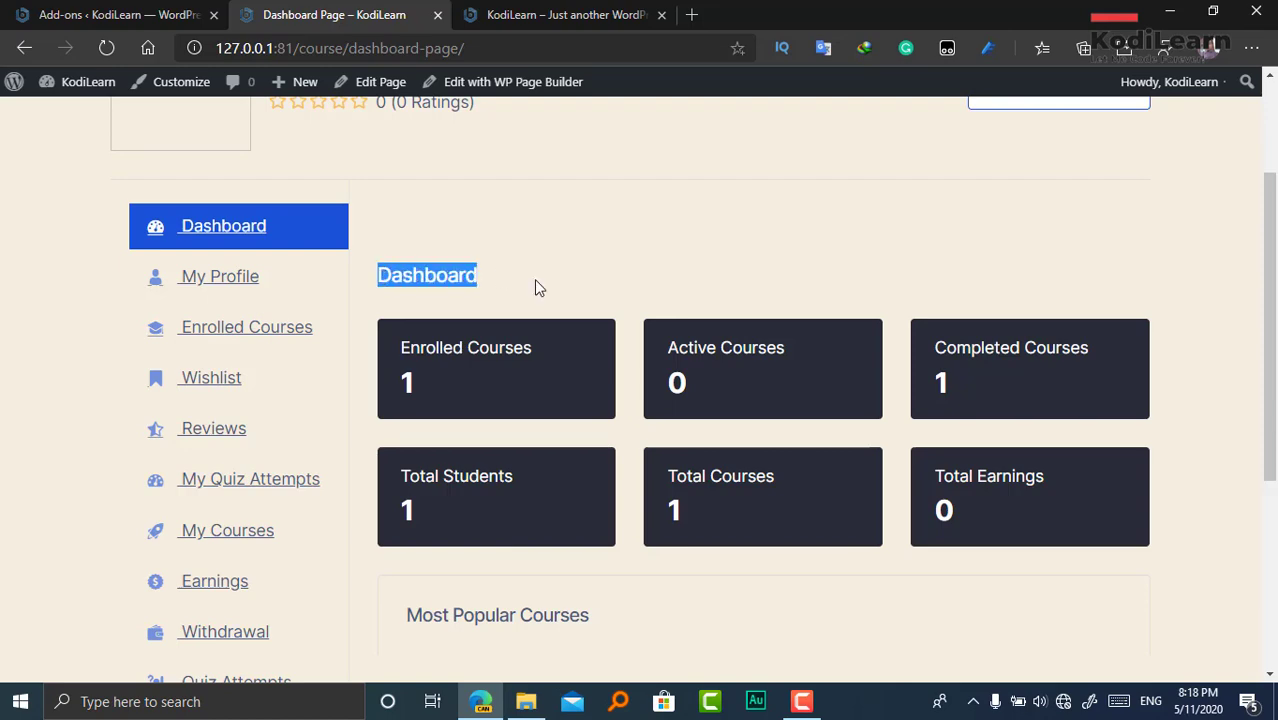
pyautogui.click(638, 328)
pyautogui.scroll(2, 936, 466)
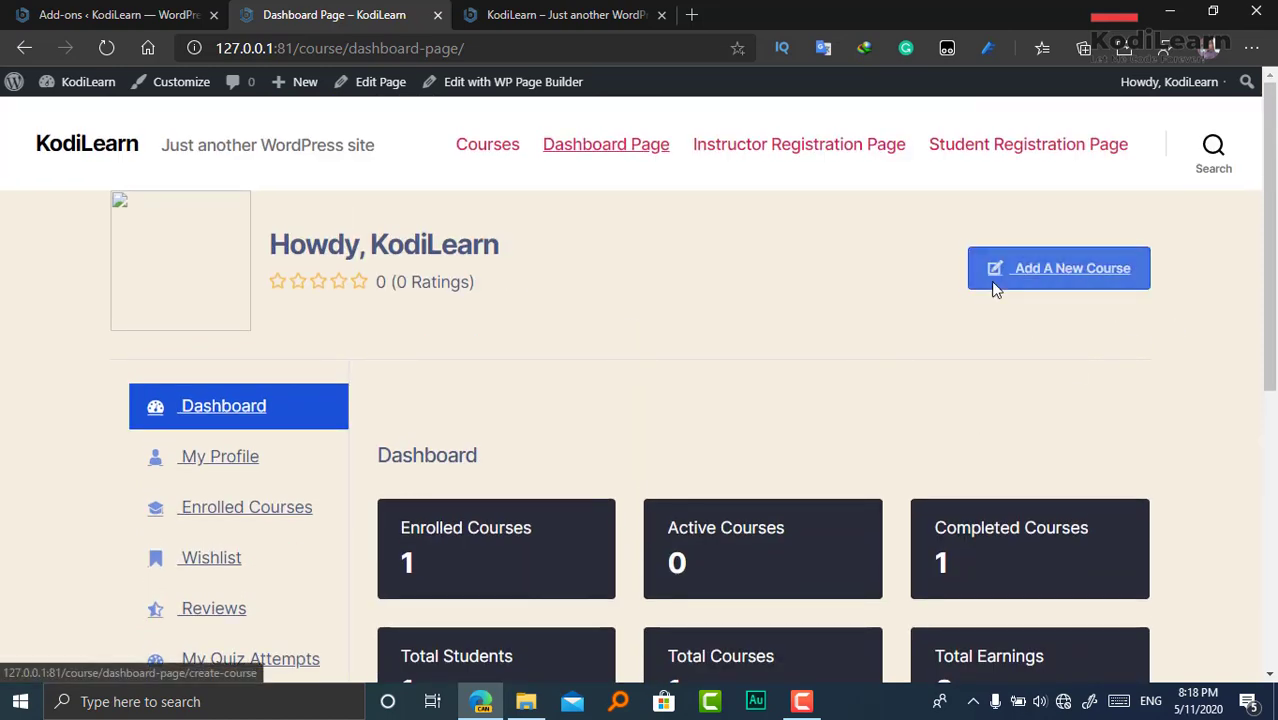
pyautogui.scroll(-5, 685, 419)
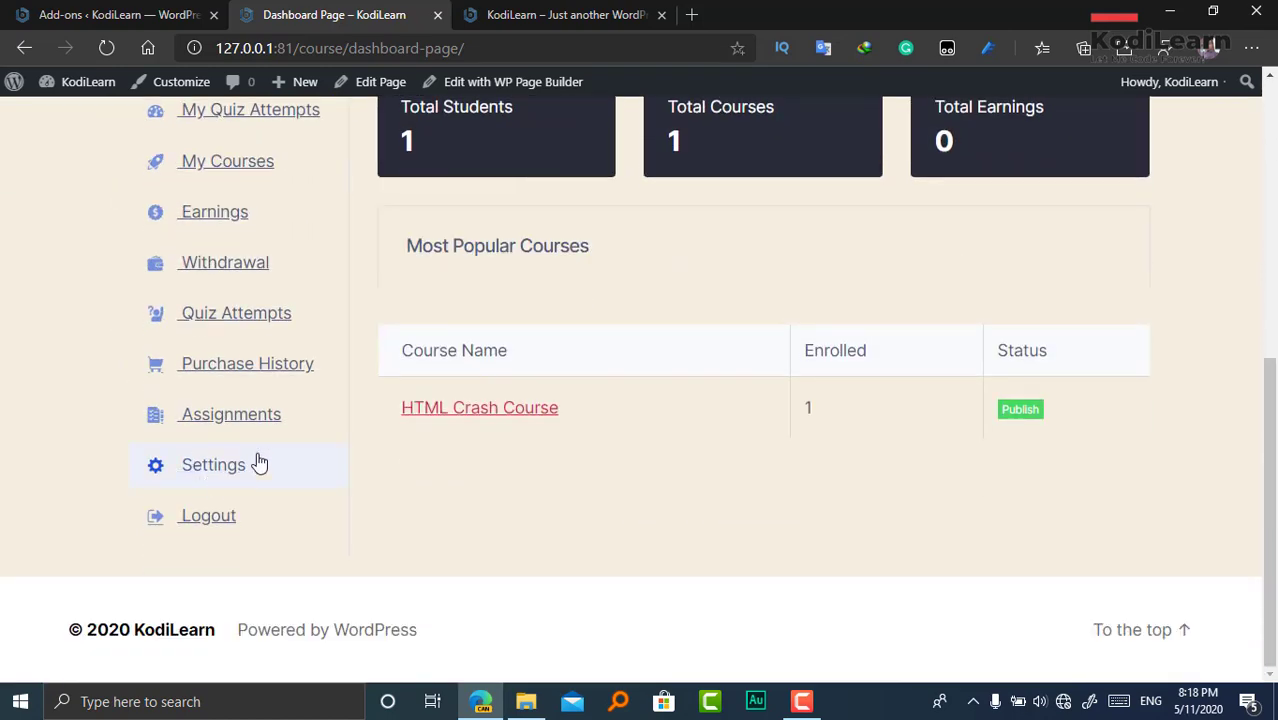
pyautogui.scroll(3, 379, 334)
pyautogui.scroll(1, 265, 243)
pyautogui.scroll(-3, 372, 600)
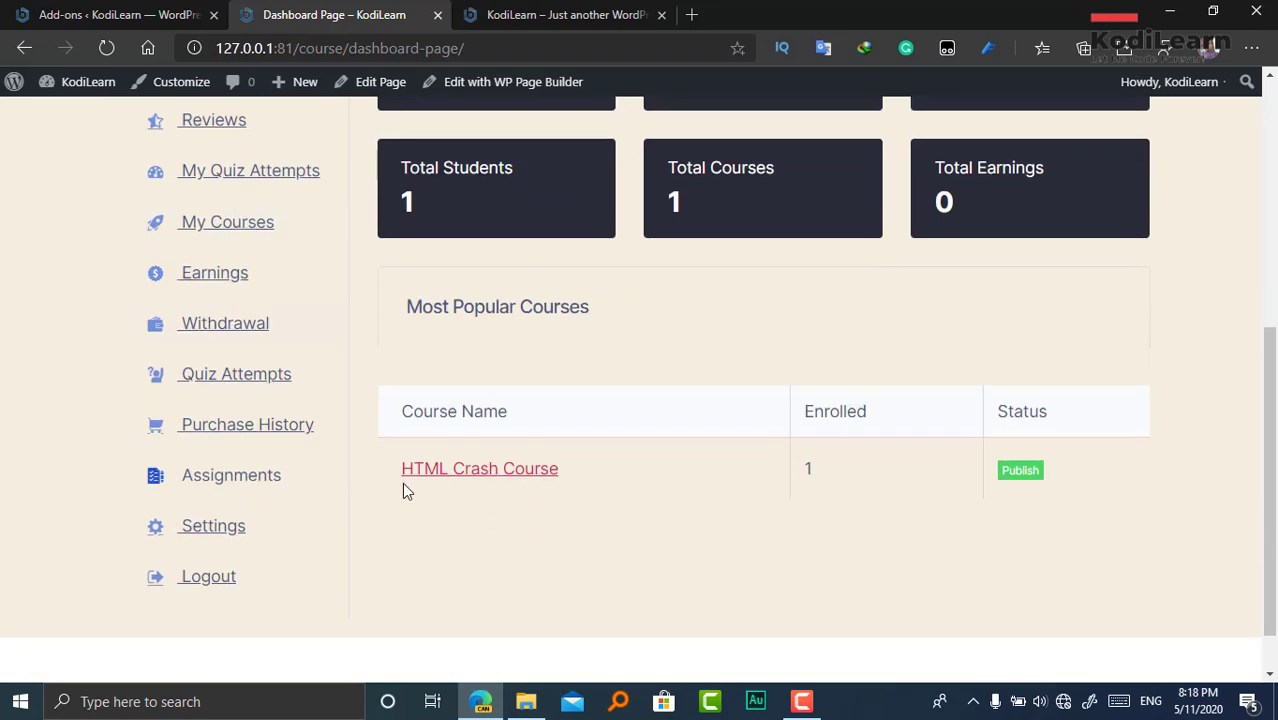
pyautogui.scroll(2, 616, 494)
pyautogui.scroll(3, 1135, 297)
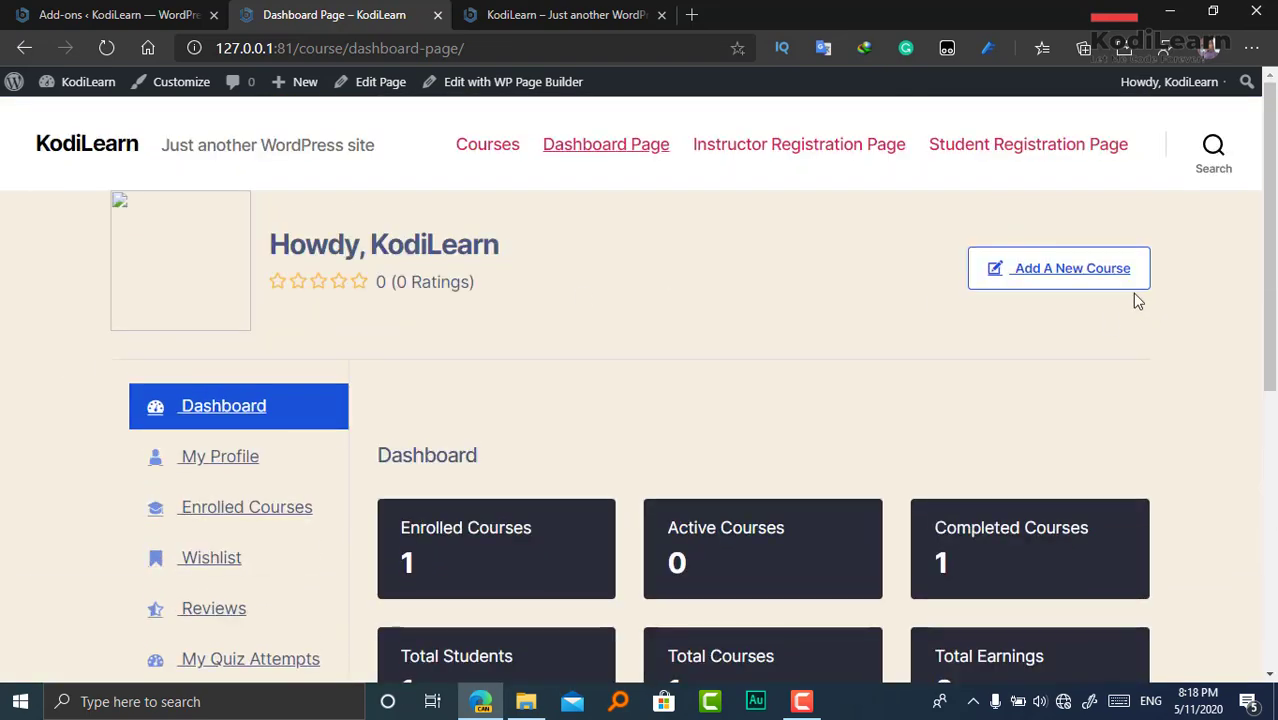
# - Start a new course from the dashboard and look over the whole course creation form
pyautogui.click(1068, 280)
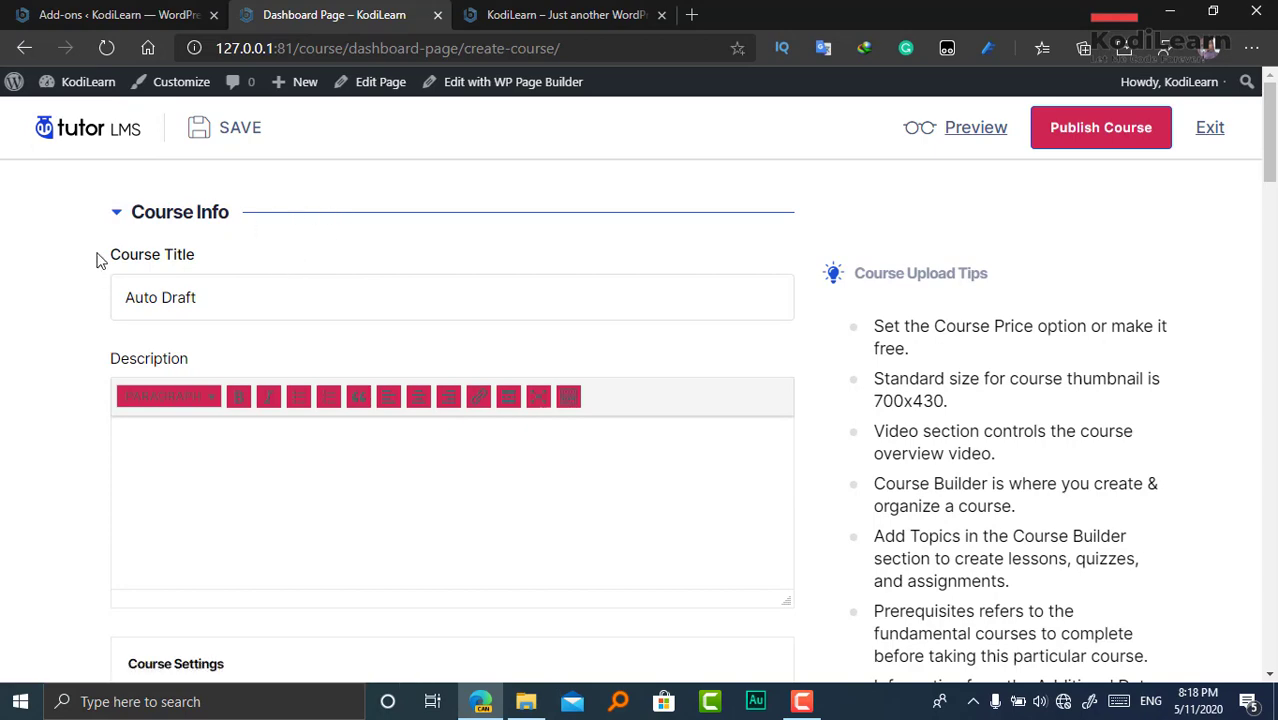
pyautogui.scroll(-20, 228, 300)
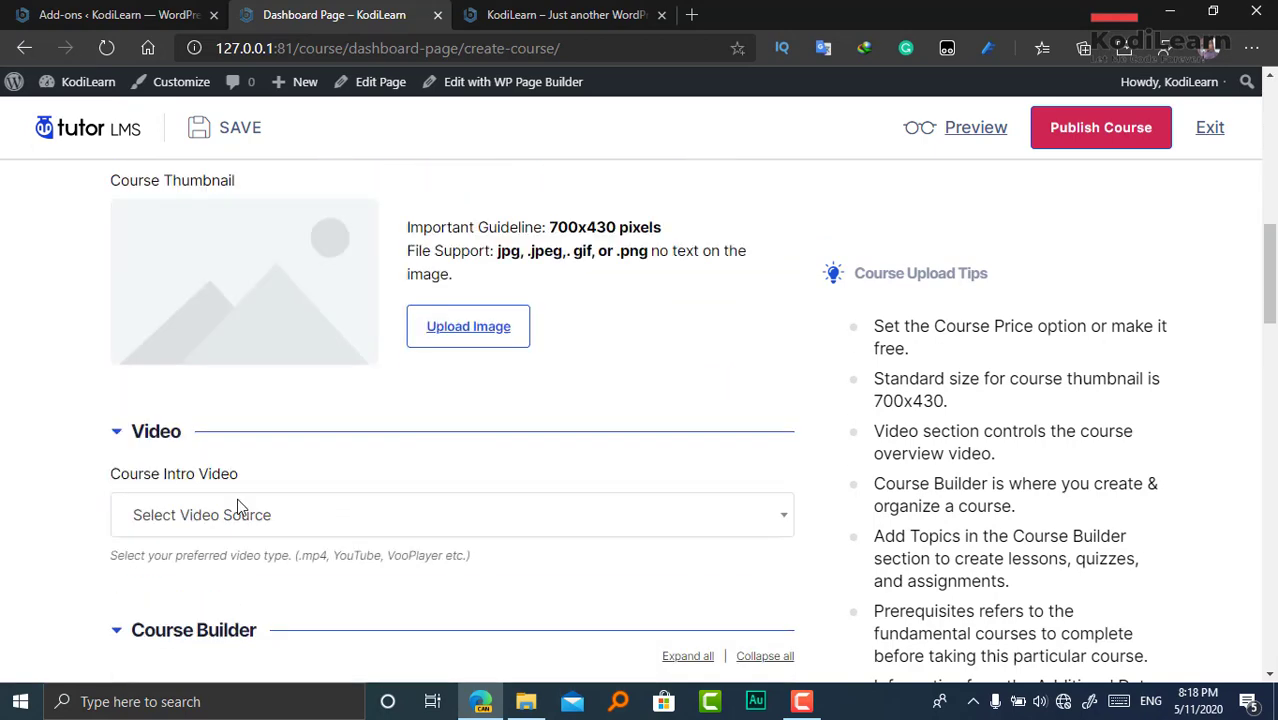
pyautogui.scroll(-5, 186, 528)
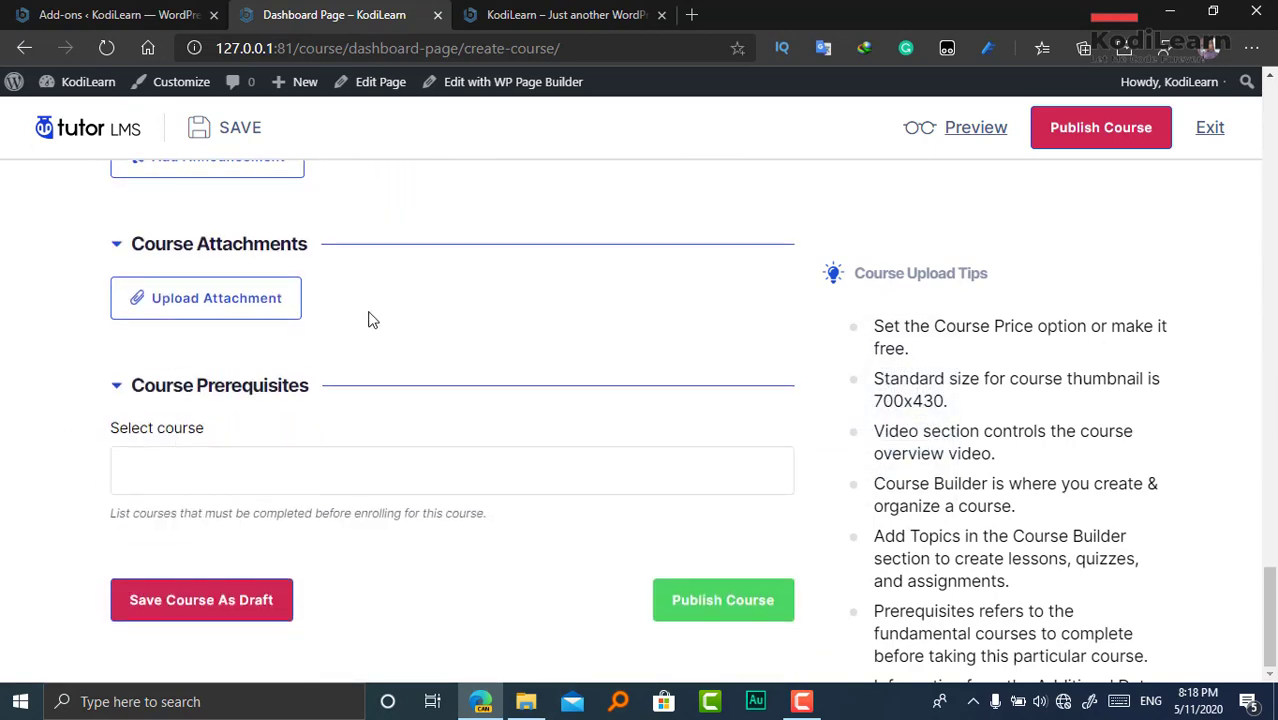
pyautogui.scroll(10, 342, 374)
pyautogui.scroll(10, 487, 550)
pyautogui.scroll(-3, 399, 519)
pyautogui.scroll(3, 157, 220)
pyautogui.scroll(2, 157, 220)
# - Replace the new course's title with ASD and place the cursor in its description
pyautogui.moveTo(245, 288); pyautogui.dragTo(73, 298)
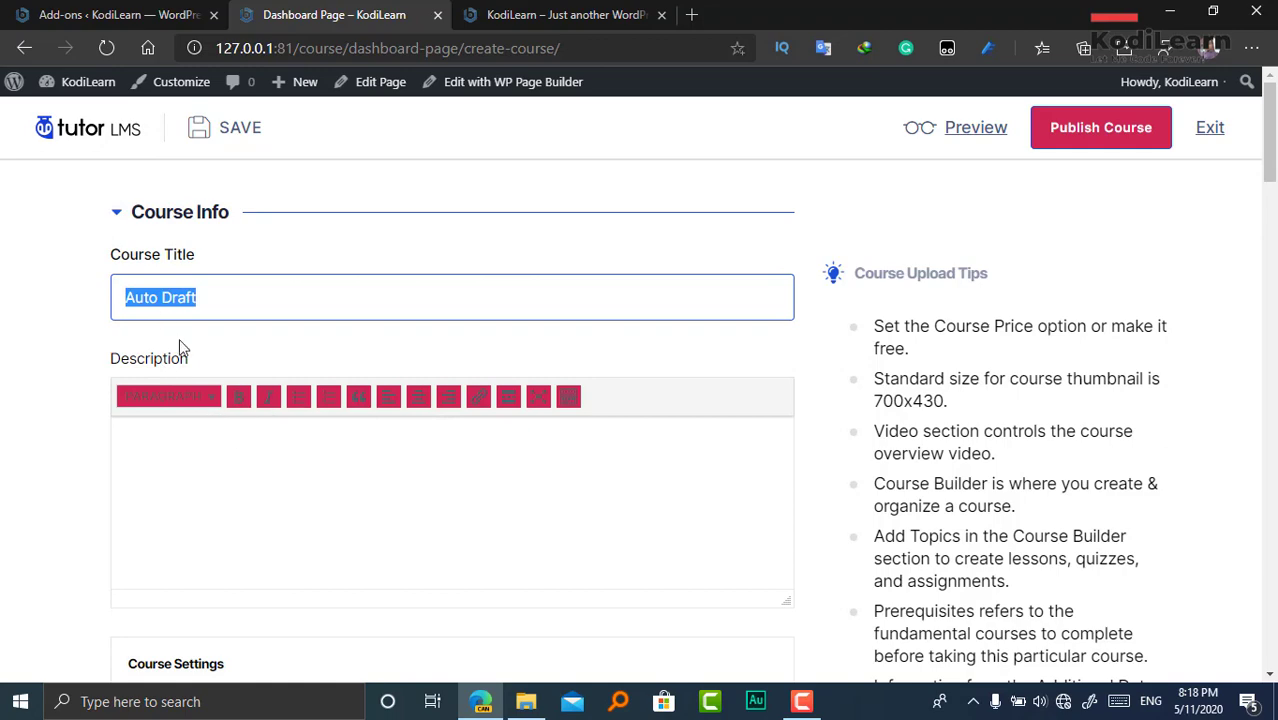
pyautogui.write('ASD')
pyautogui.click(190, 485)
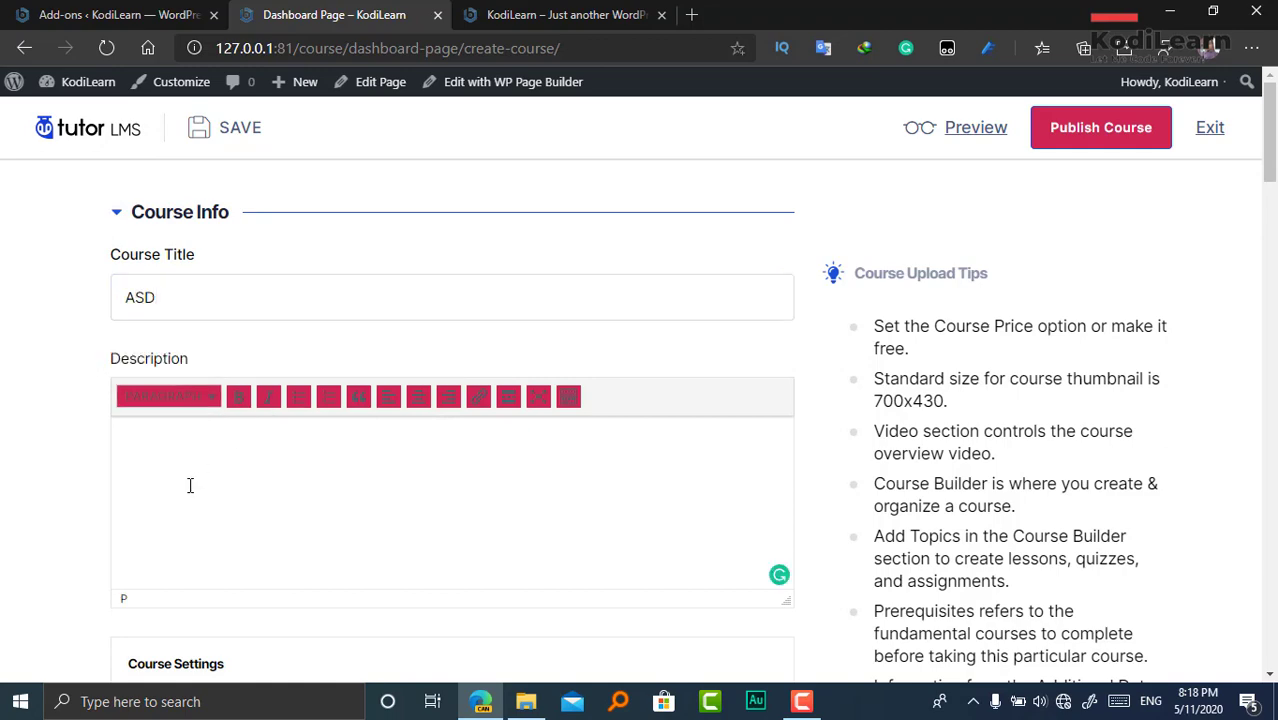
# - Set the course's difficulty level to Beginner and check the Content Drip settings
pyautogui.scroll(-5, 171, 336)
pyautogui.scroll(2, 251, 350)
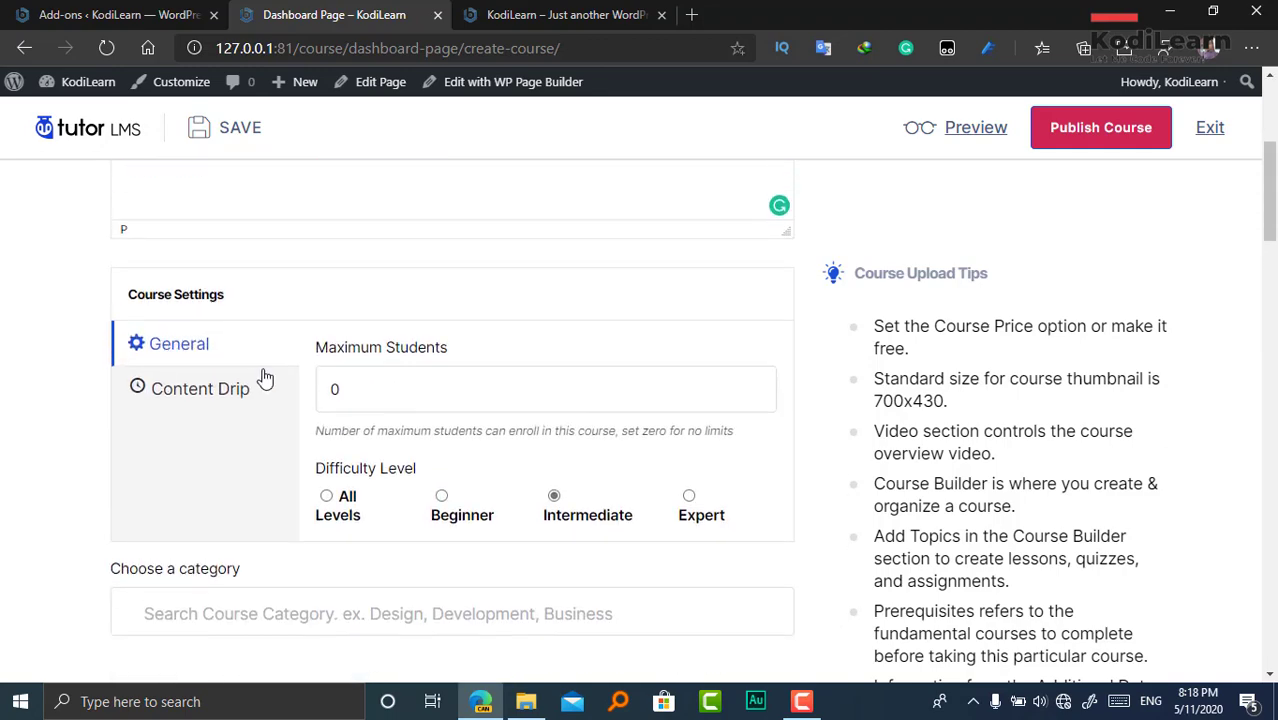
pyautogui.scroll(-1, 200, 410)
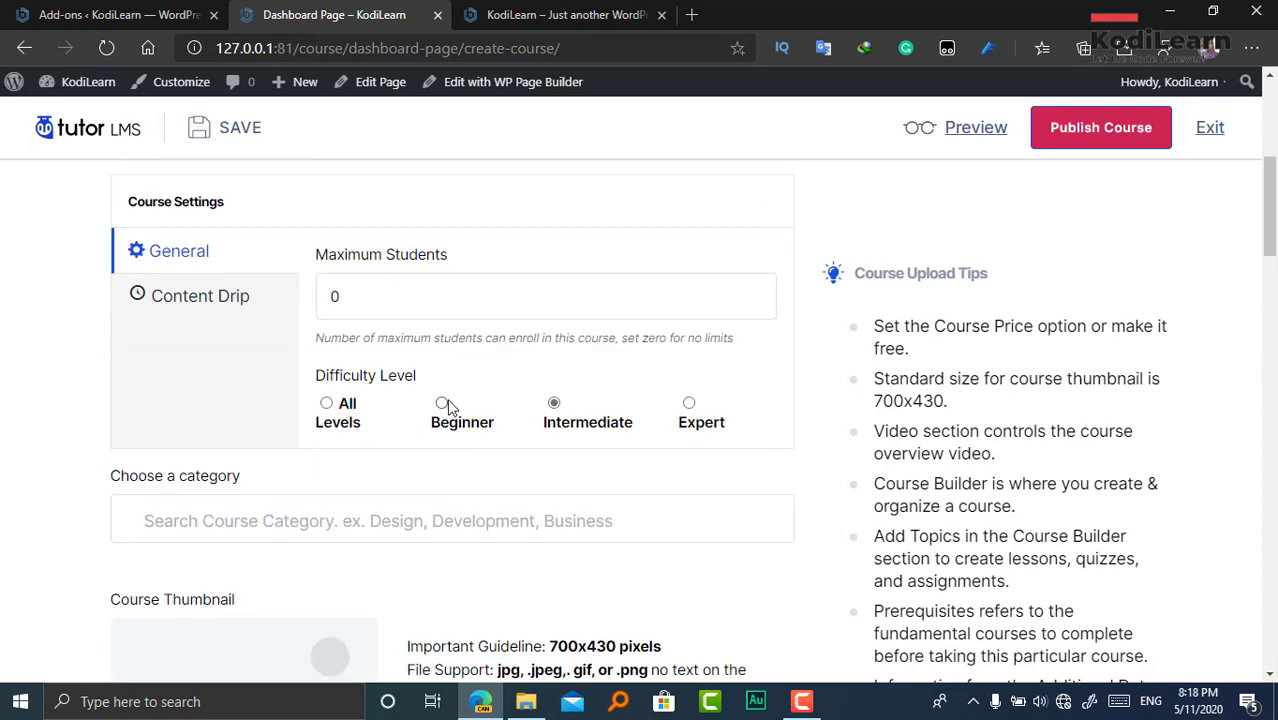
pyautogui.click(194, 300)
pyautogui.click(193, 275)
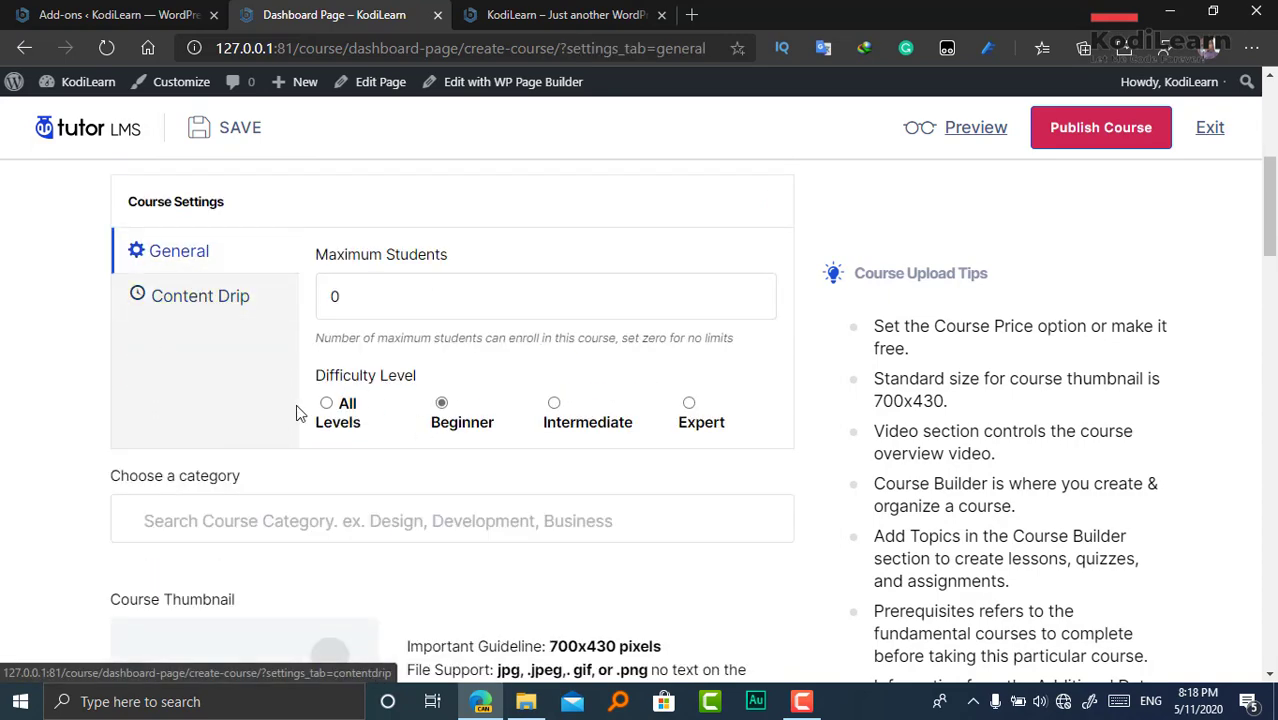
# - Look over the new course's category choices, thumbnail upload and intro video source options
pyautogui.scroll(-2, 297, 408)
pyautogui.click(292, 345)
pyautogui.click(360, 510)
pyautogui.scroll(-2, 400, 470)
pyautogui.click(470, 383)
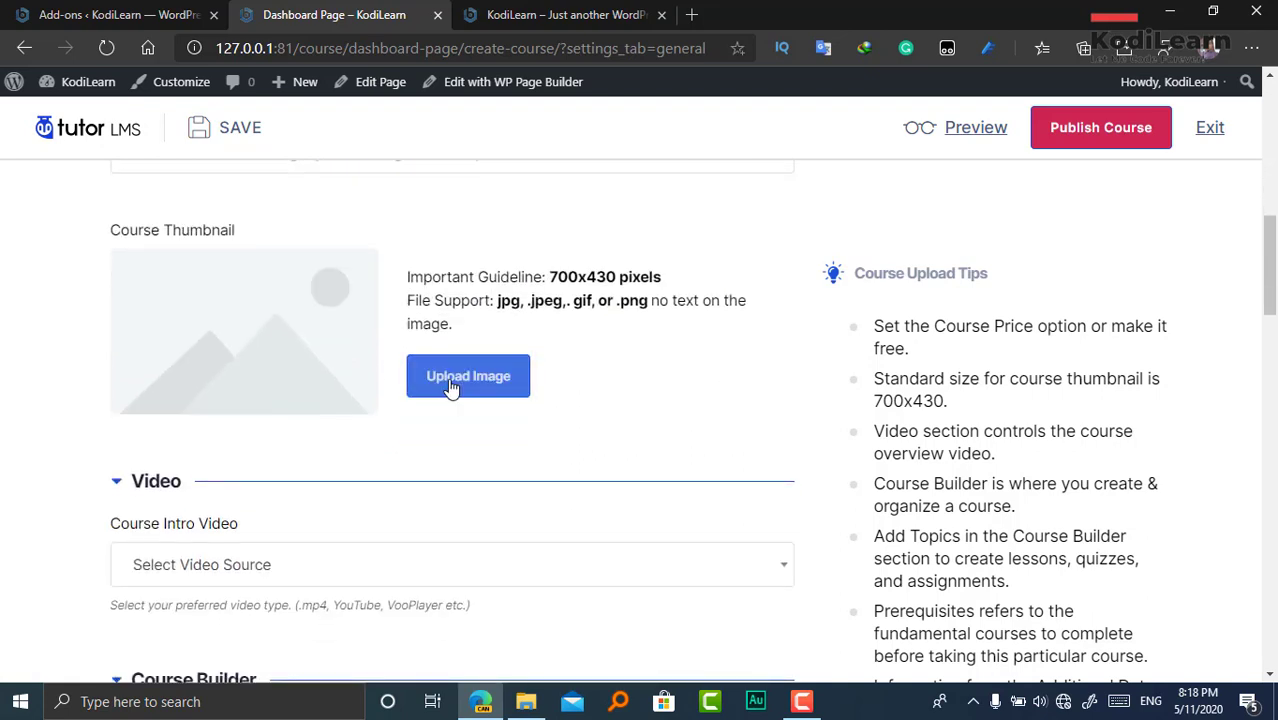
pyautogui.scroll(-2, 197, 372)
pyautogui.click(196, 398)
pyautogui.click(206, 398)
pyautogui.click(222, 375)
pyautogui.scroll(-1, 171, 565)
pyautogui.scroll(1, 284, 437)
pyautogui.click(23, 401)
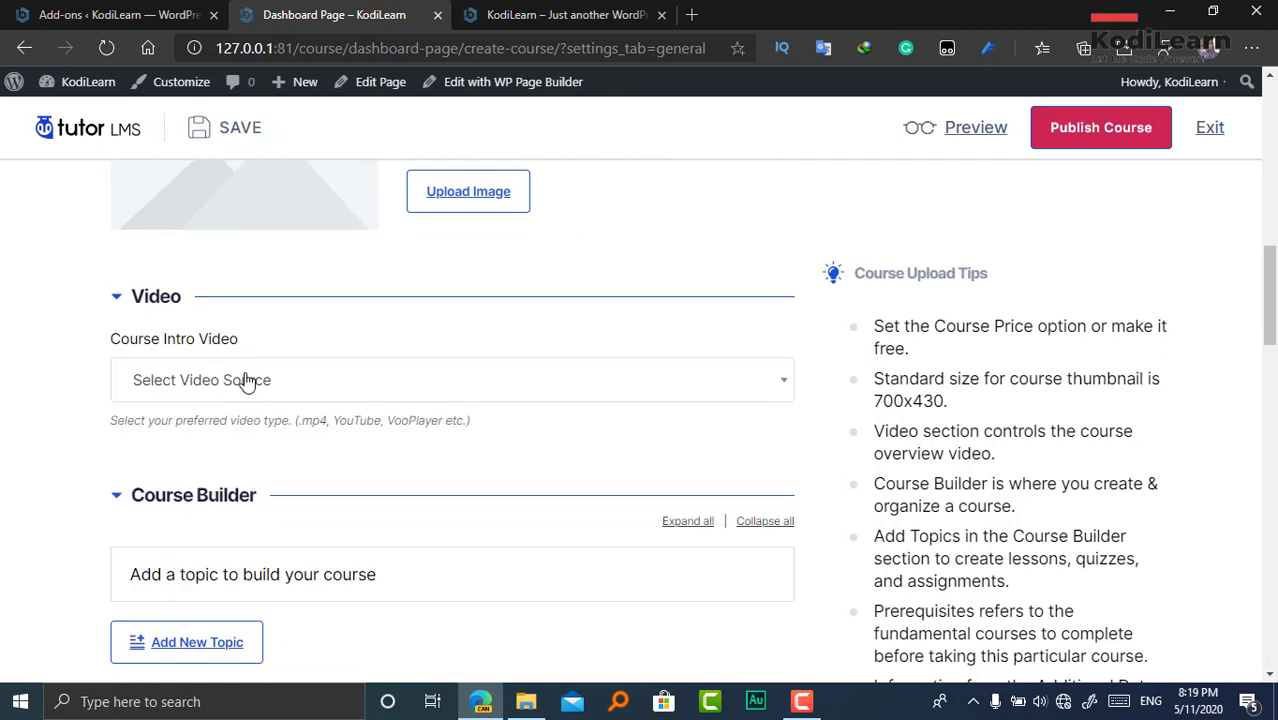
# - View the HTML Crash Course page in the other browser tab and return to the course creation form
pyautogui.click(535, 12)
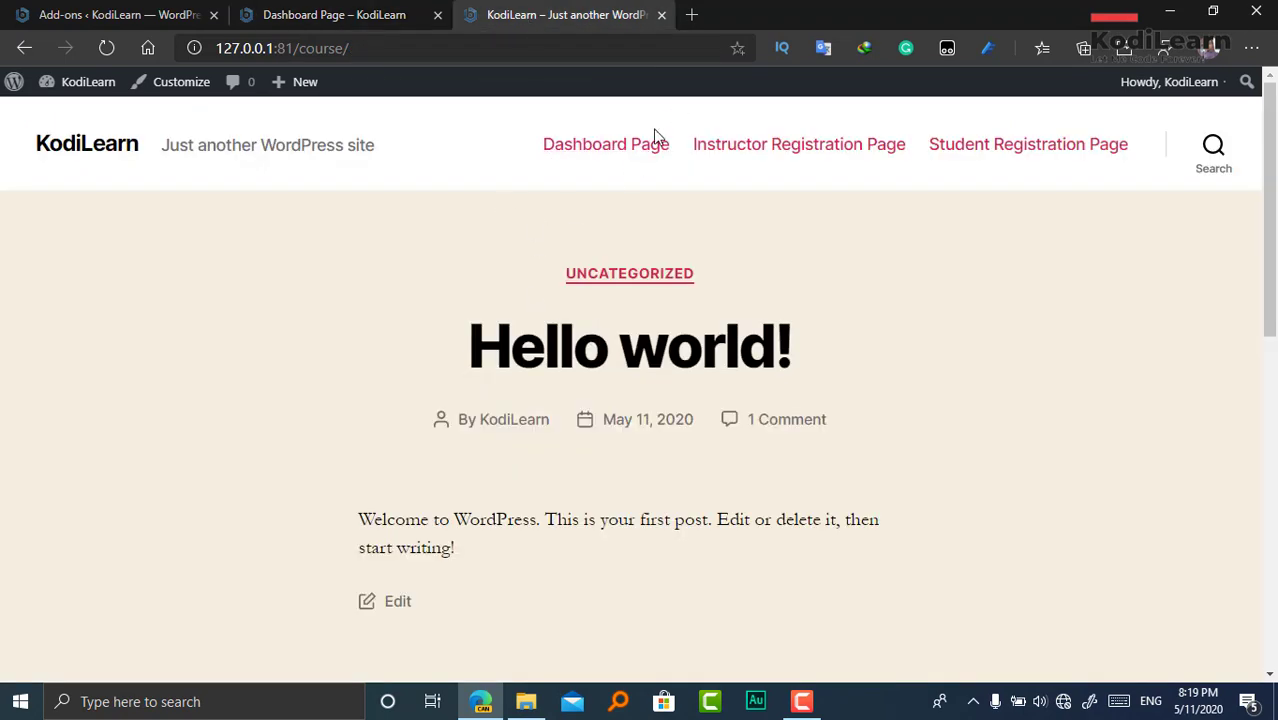
pyautogui.click(66, 48)
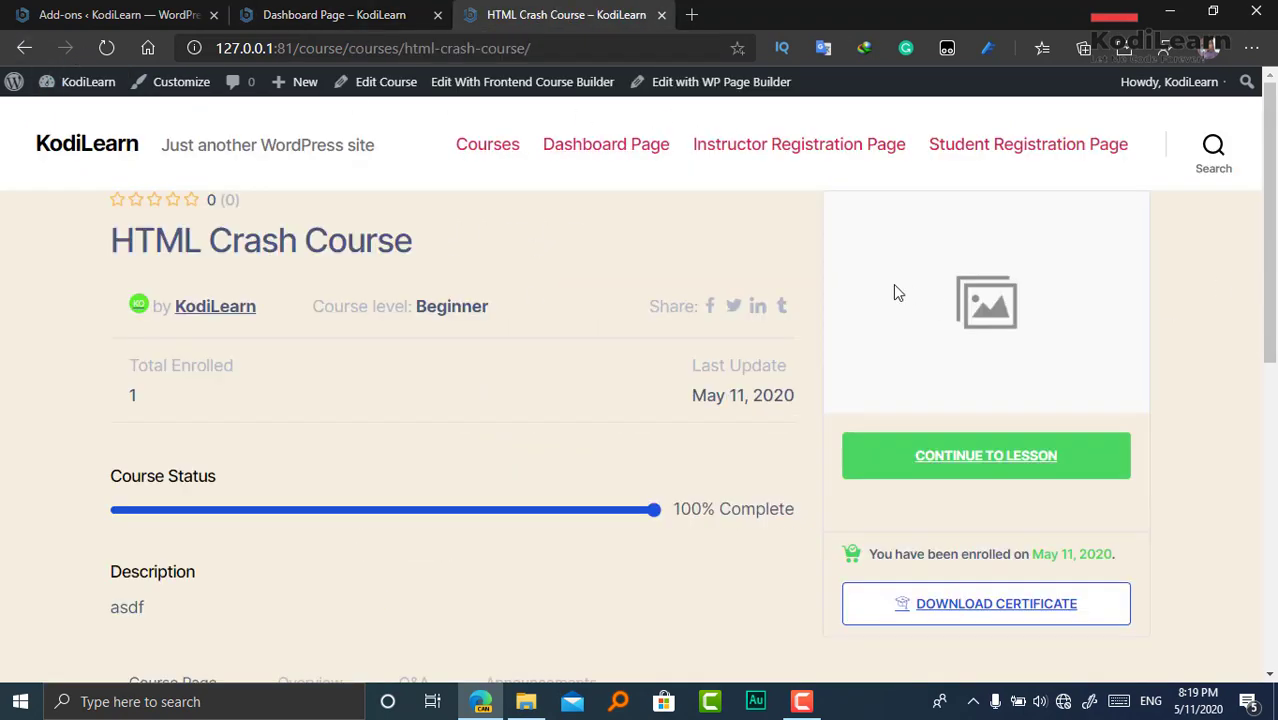
pyautogui.click(240, 13)
pyautogui.click(545, 14)
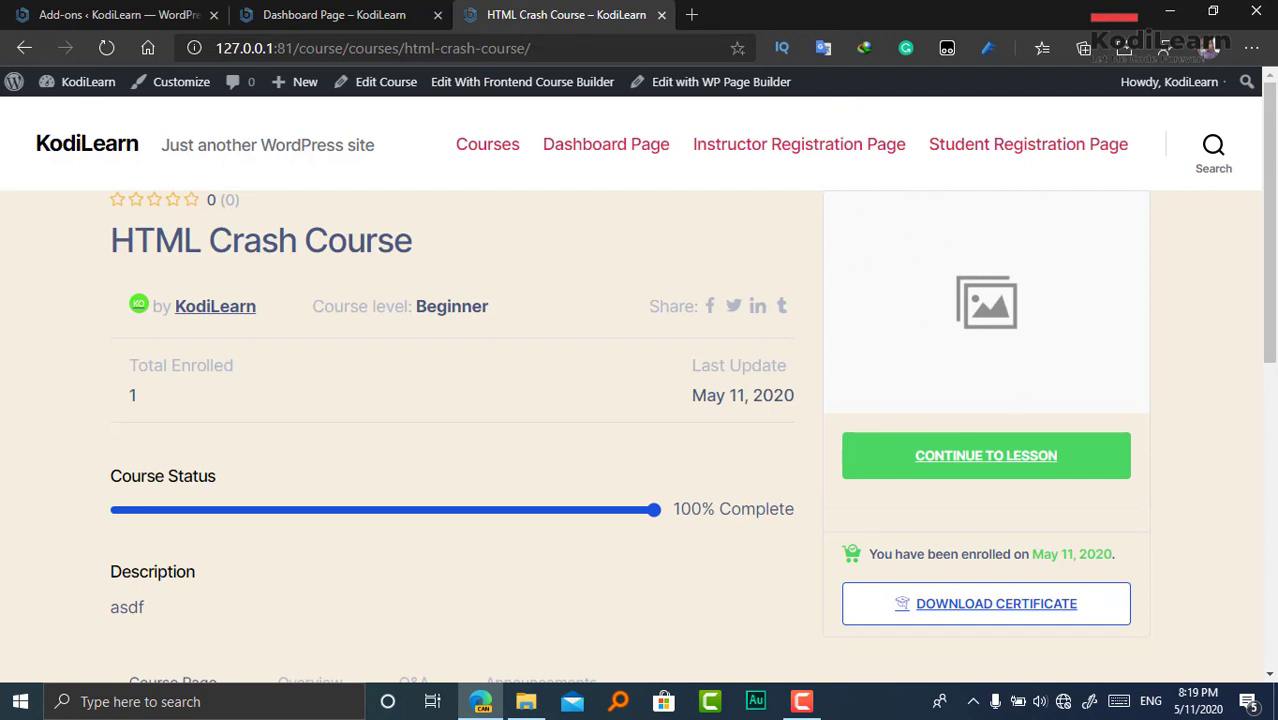
pyautogui.click(335, 12)
# - Add a topic named asdf with the summary asdf in the Course Builder
pyautogui.scroll(-3, 380, 450)
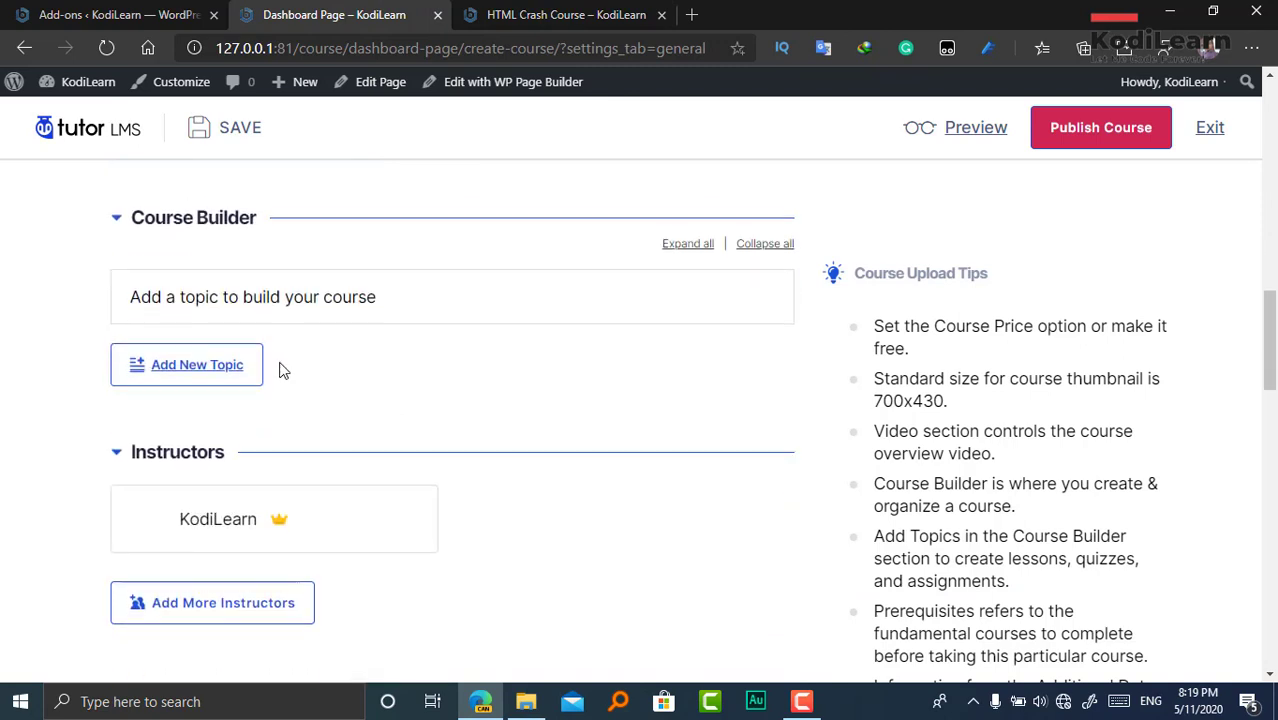
pyautogui.click(162, 396)
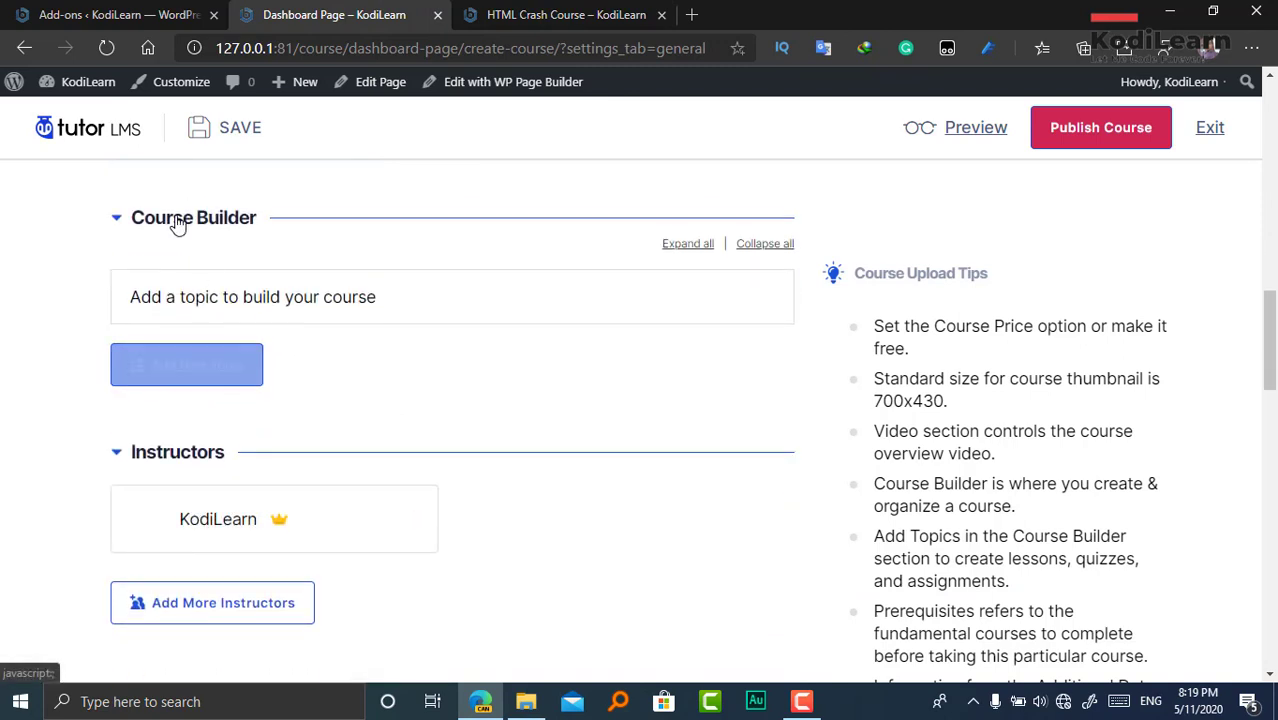
pyautogui.click(213, 380)
pyautogui.scroll(-3, 215, 420)
pyautogui.click(220, 333)
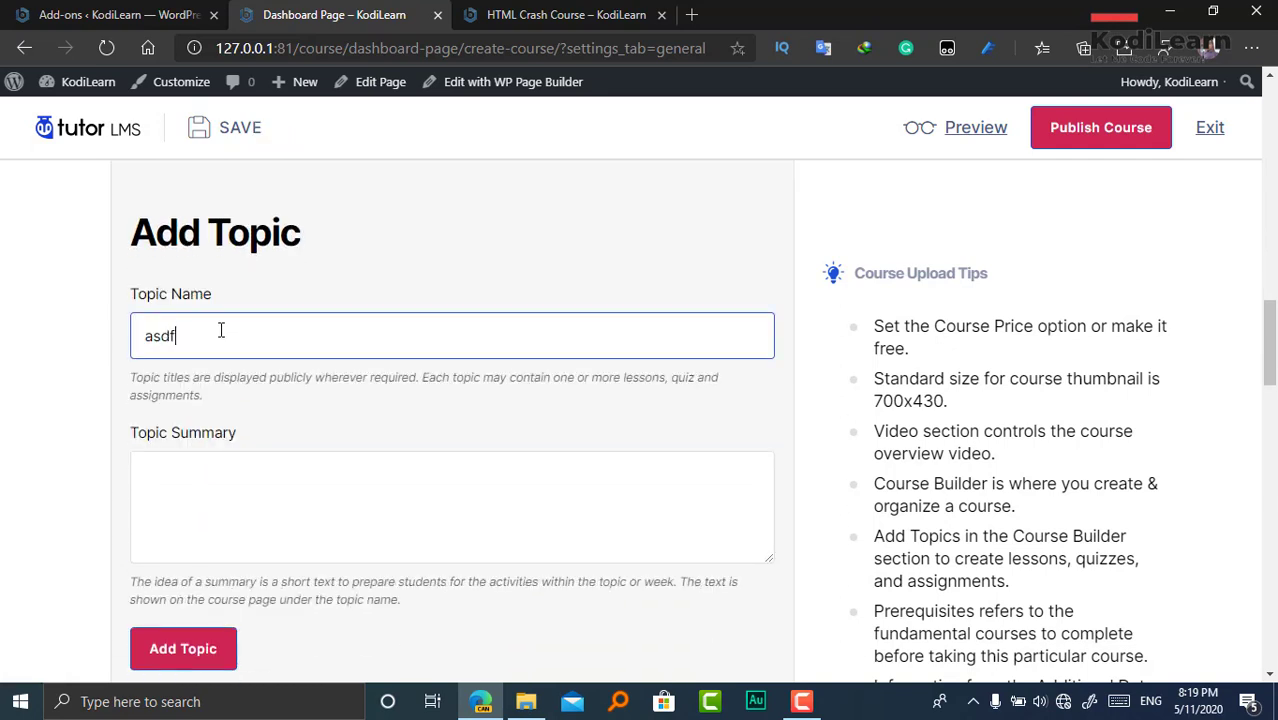
pyautogui.write('asdf')
pyautogui.click(229, 514)
pyautogui.write('asdf')
pyautogui.click(183, 648)
pyautogui.scroll(3, 284, 420)
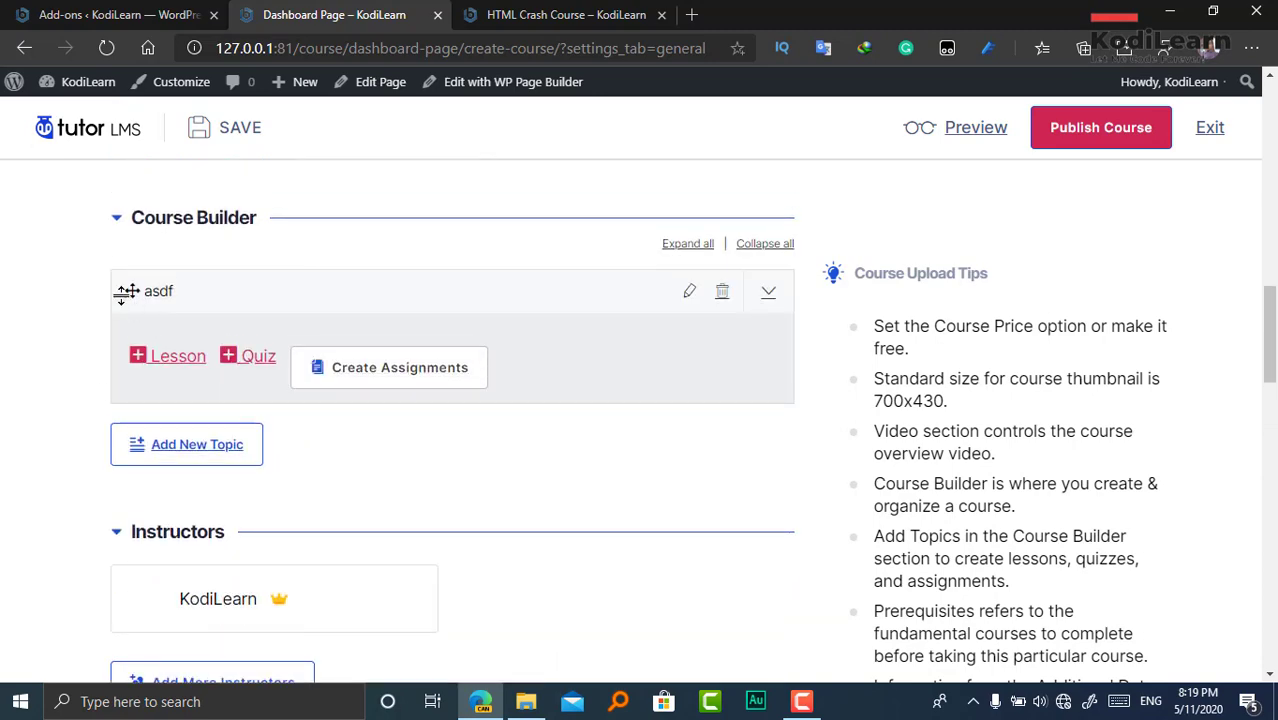
# - View the ASD course page on the site, check its topics section and return to the course form
pyautogui.hotkey('ctrl', 'Tab')
pyautogui.click(110, 48)
pyautogui.scroll(-3, 440, 400)
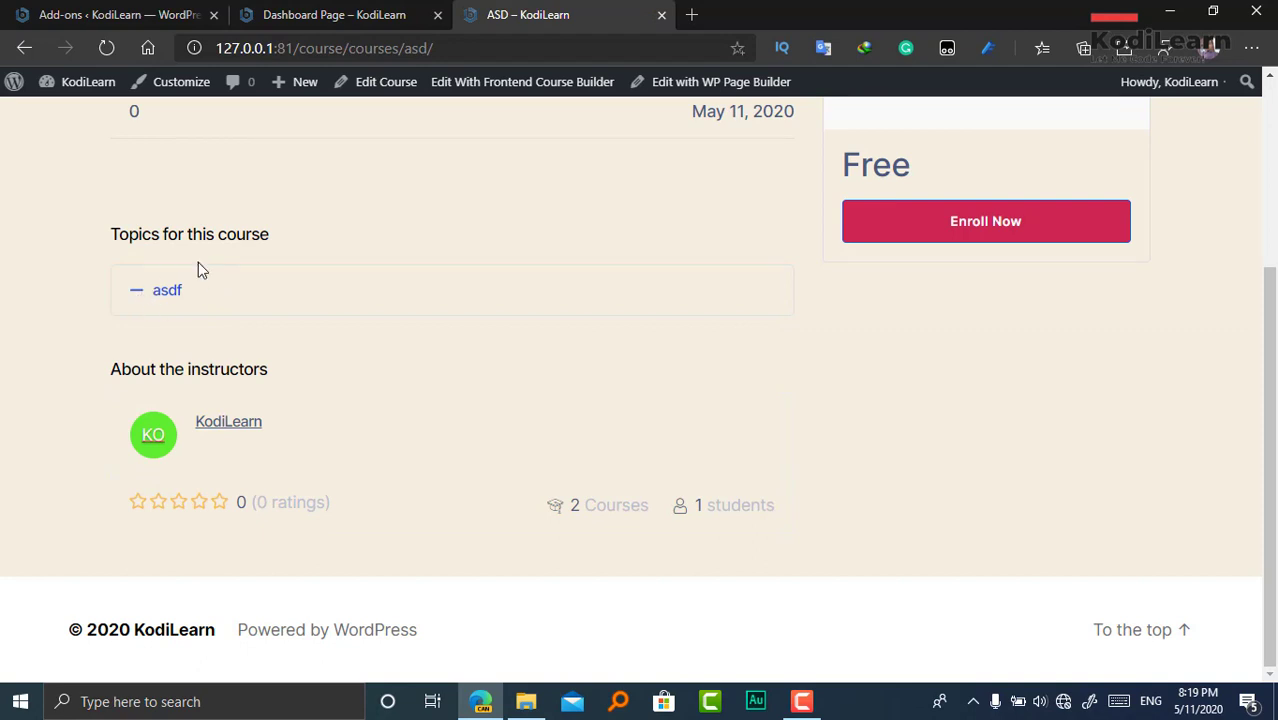
pyautogui.hotkey('ctrl', 'shift', 'Tab')
# - Start a new lesson in the asdf topic with the title asdf and the content asdf
pyautogui.click(165, 360)
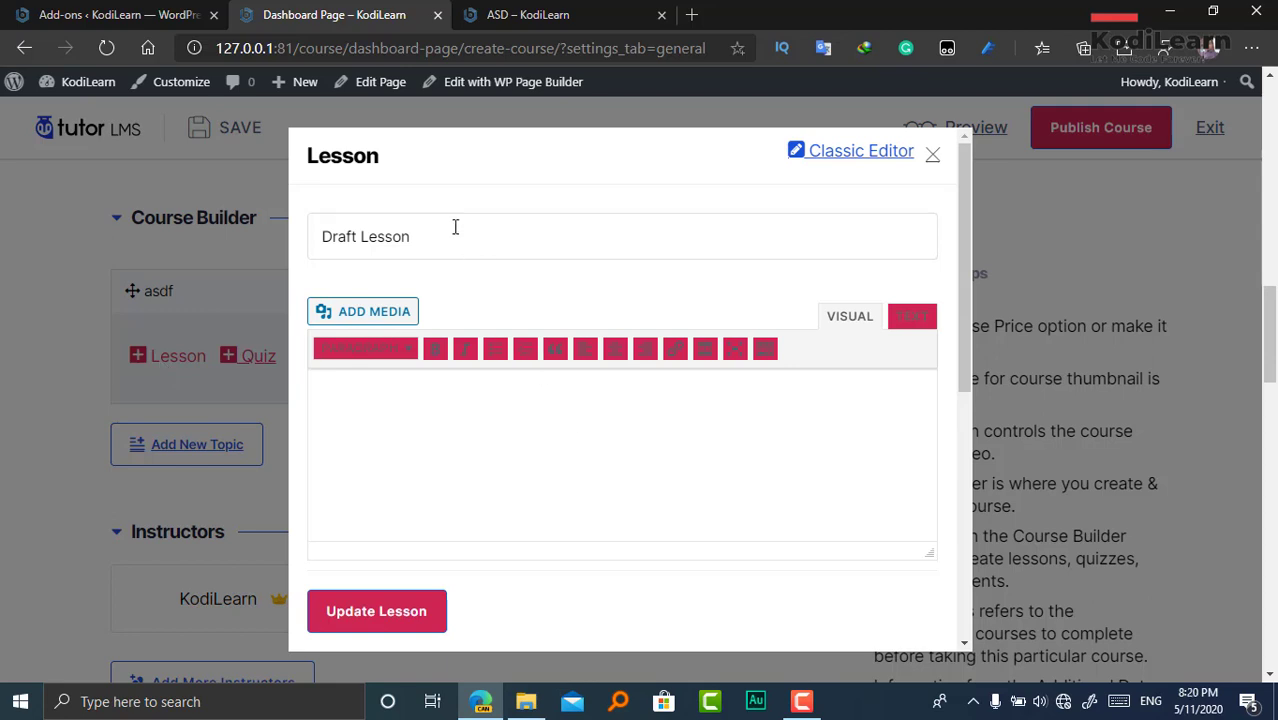
pyautogui.tripleClick(455, 227)
pyautogui.write('asdf')
pyautogui.click(465, 494)
pyautogui.write('asdf')
# - Look over the lesson's feature image, video source choices and video playback time fields
pyautogui.scroll(-4, 481, 485)
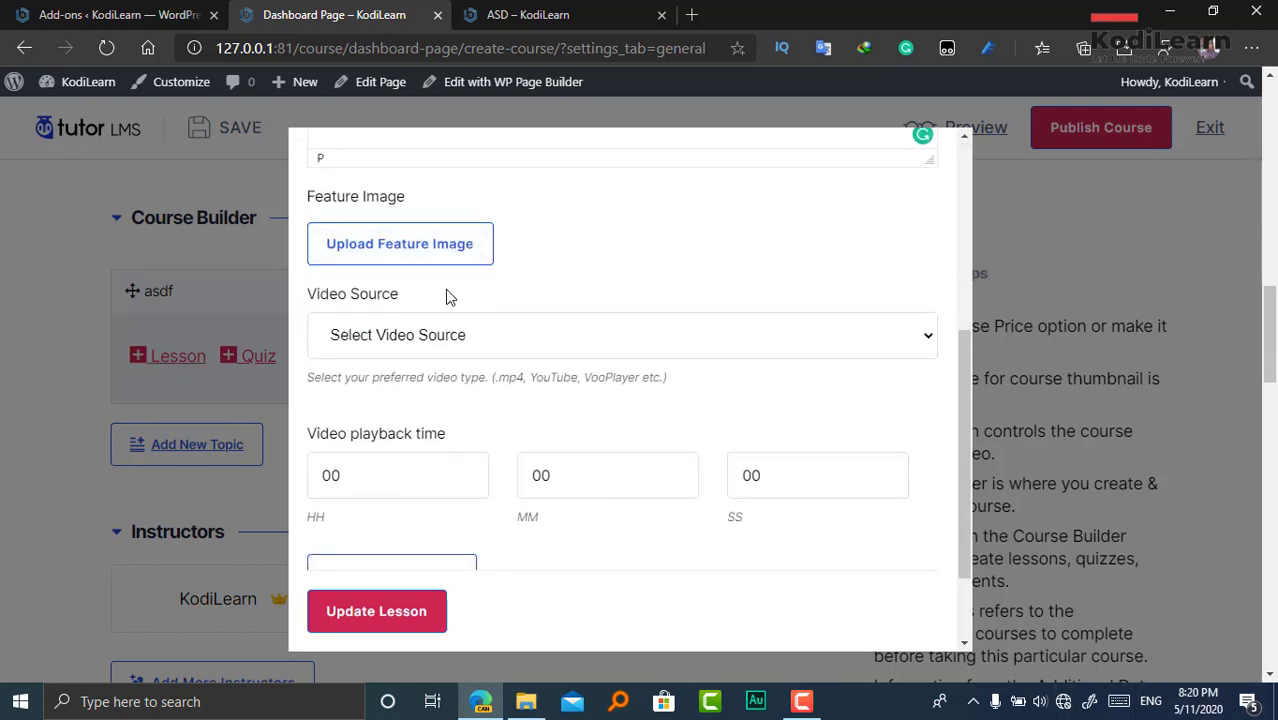
pyautogui.click(472, 345)
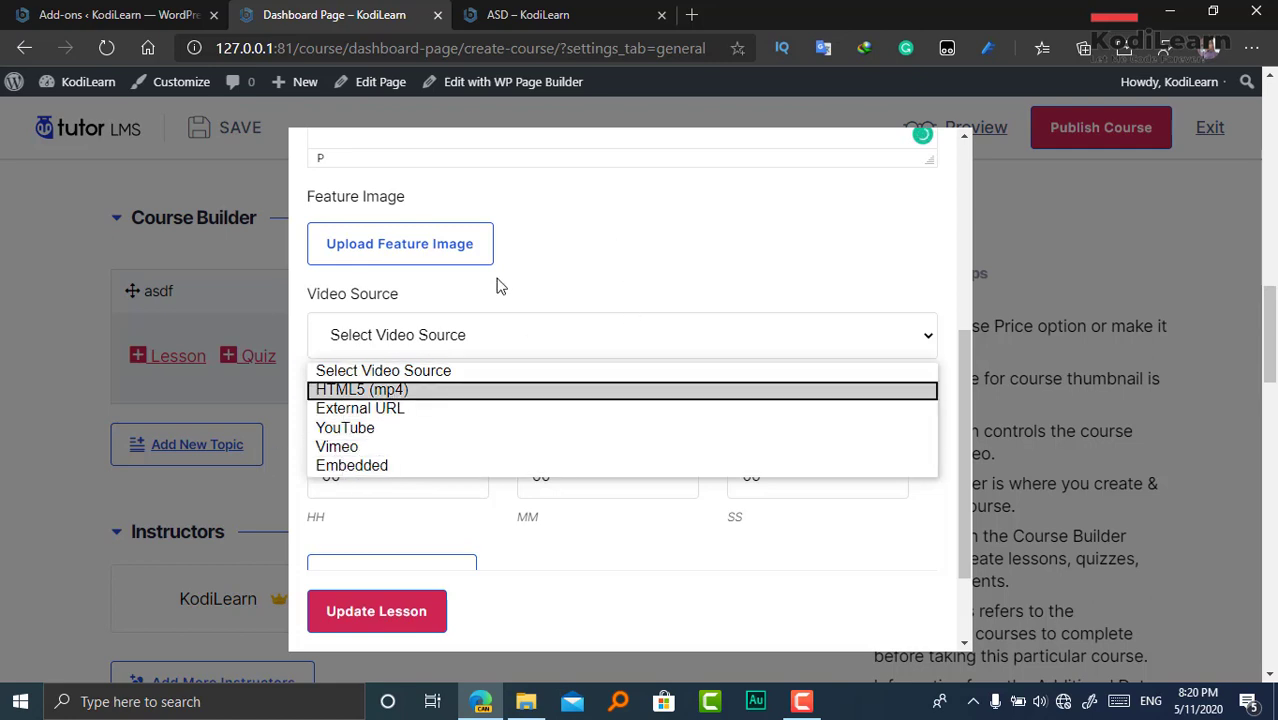
pyautogui.click(570, 337)
pyautogui.scroll(-1, 420, 380)
pyautogui.moveTo(663, 384); pyautogui.dragTo(542, 397)
pyautogui.click(639, 388)
pyautogui.click(442, 454)
pyautogui.scroll(-1, 422, 492)
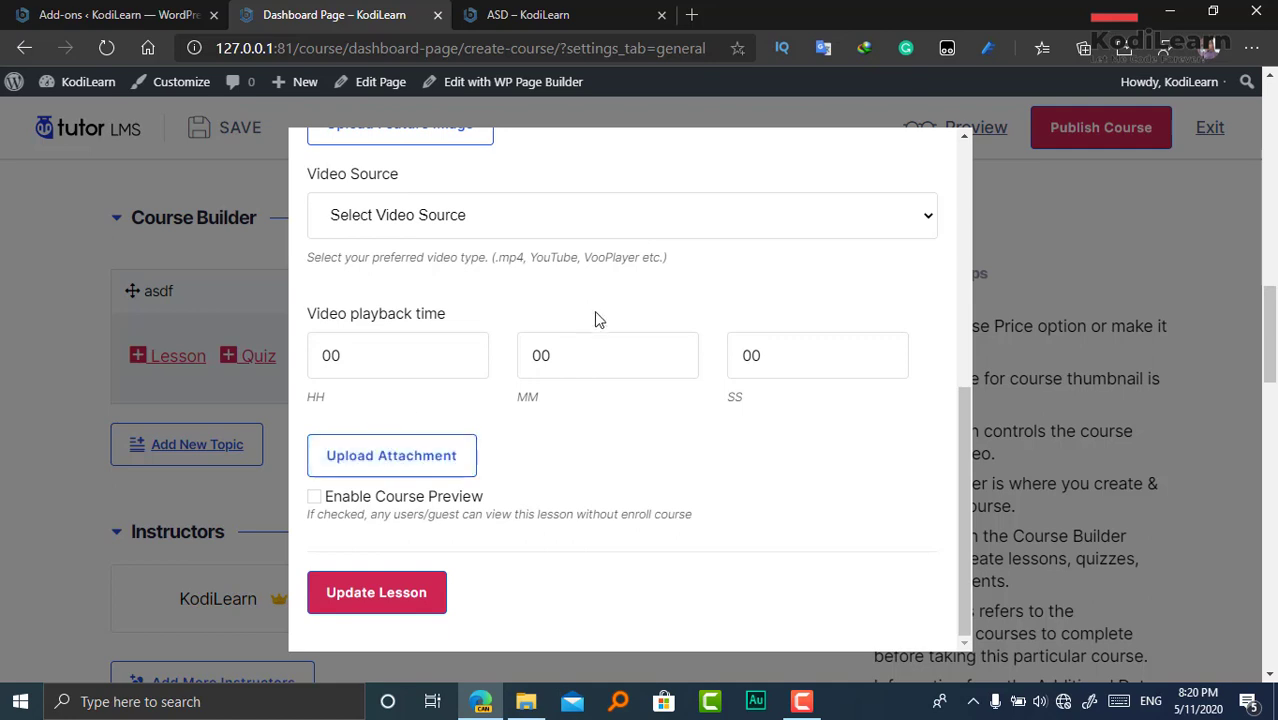
# - Review the whole lesson form down to the attachment upload and Enable Course Preview options
pyautogui.scroll(5, 528, 409)
pyautogui.scroll(-5, 570, 423)
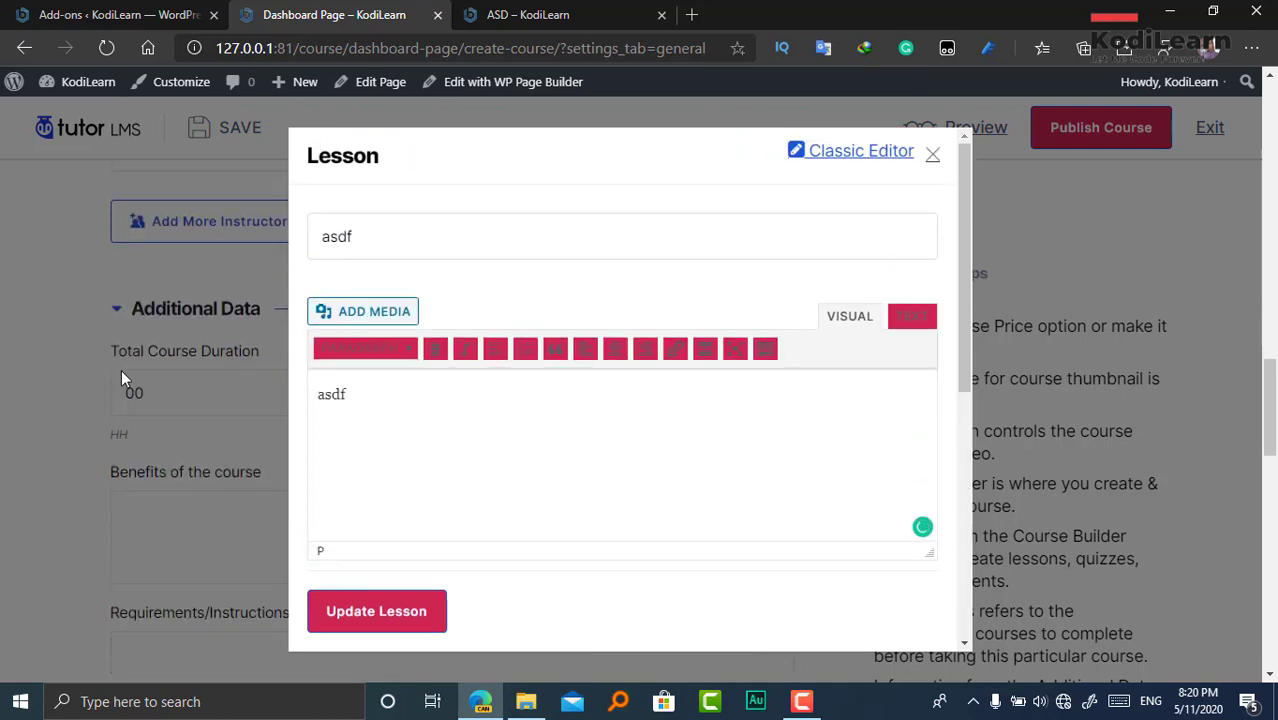
pyautogui.scroll(5, 140, 390)
pyautogui.scroll(1, 150, 420)
pyautogui.scroll(-5, 516, 448)
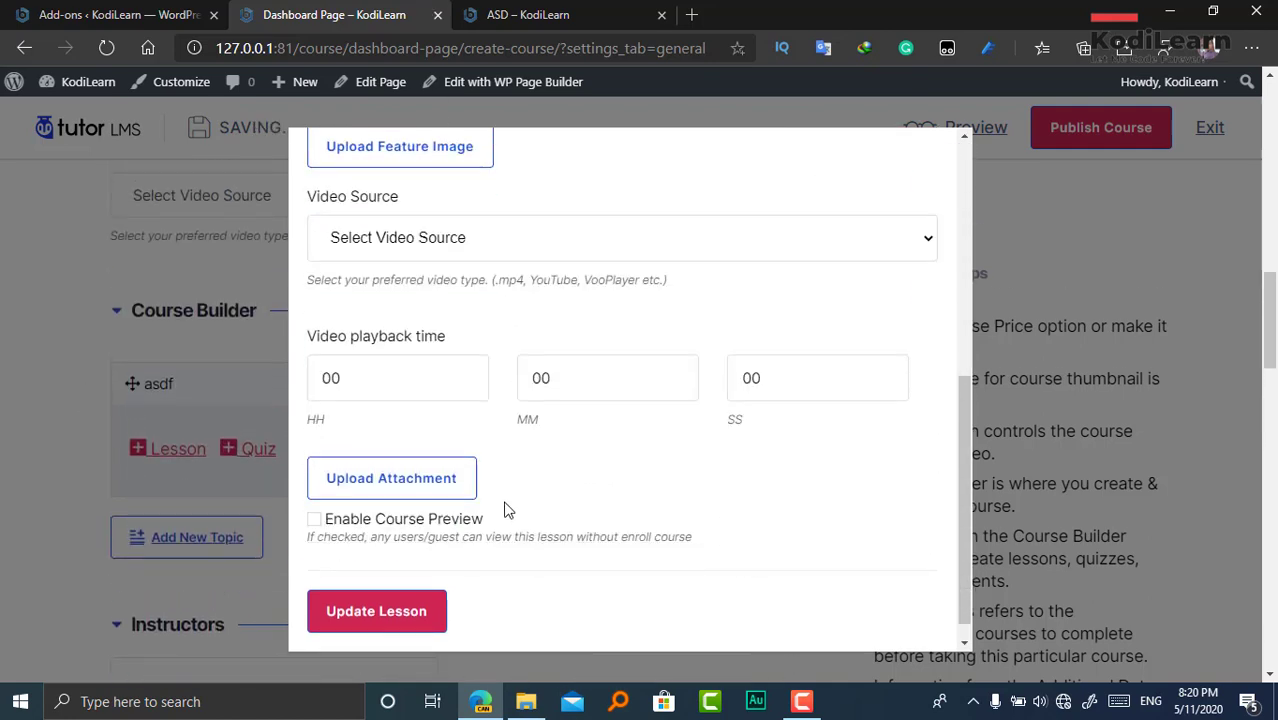
pyautogui.scroll(-5, 239, 467)
pyautogui.scroll(3, 170, 493)
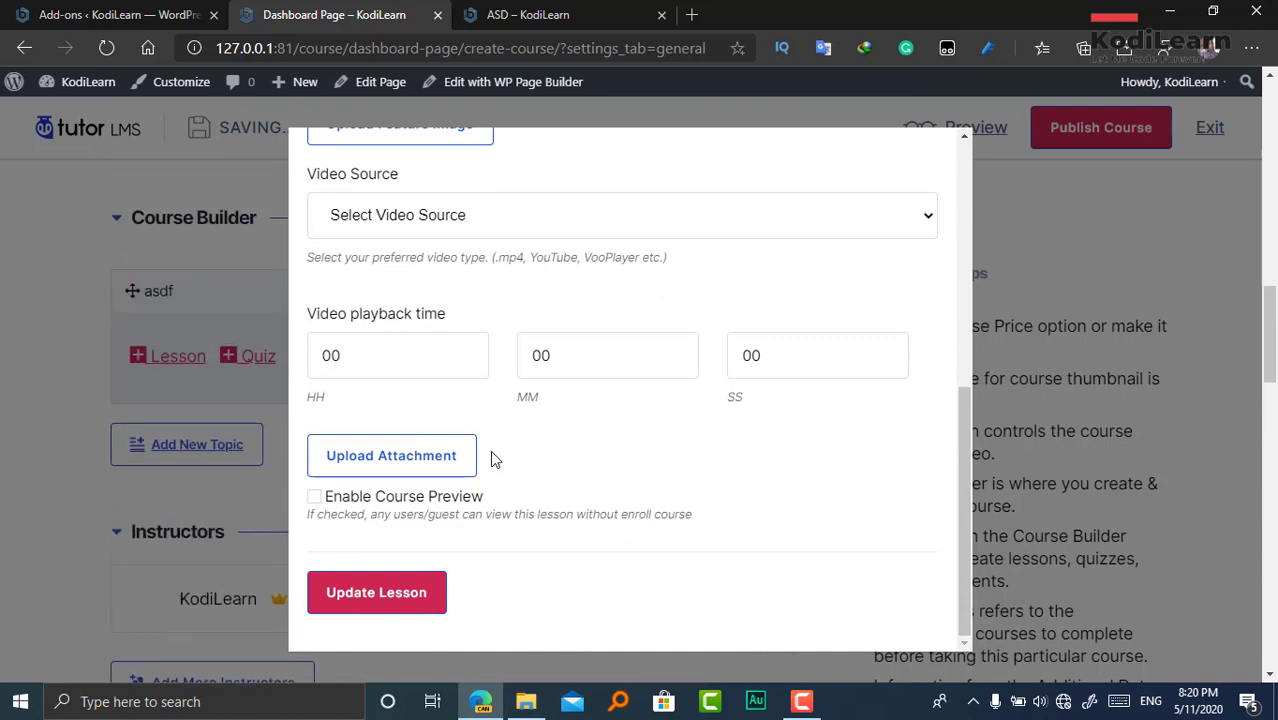
pyautogui.scroll(2, 559, 451)
pyautogui.scroll(-2, 556, 417)
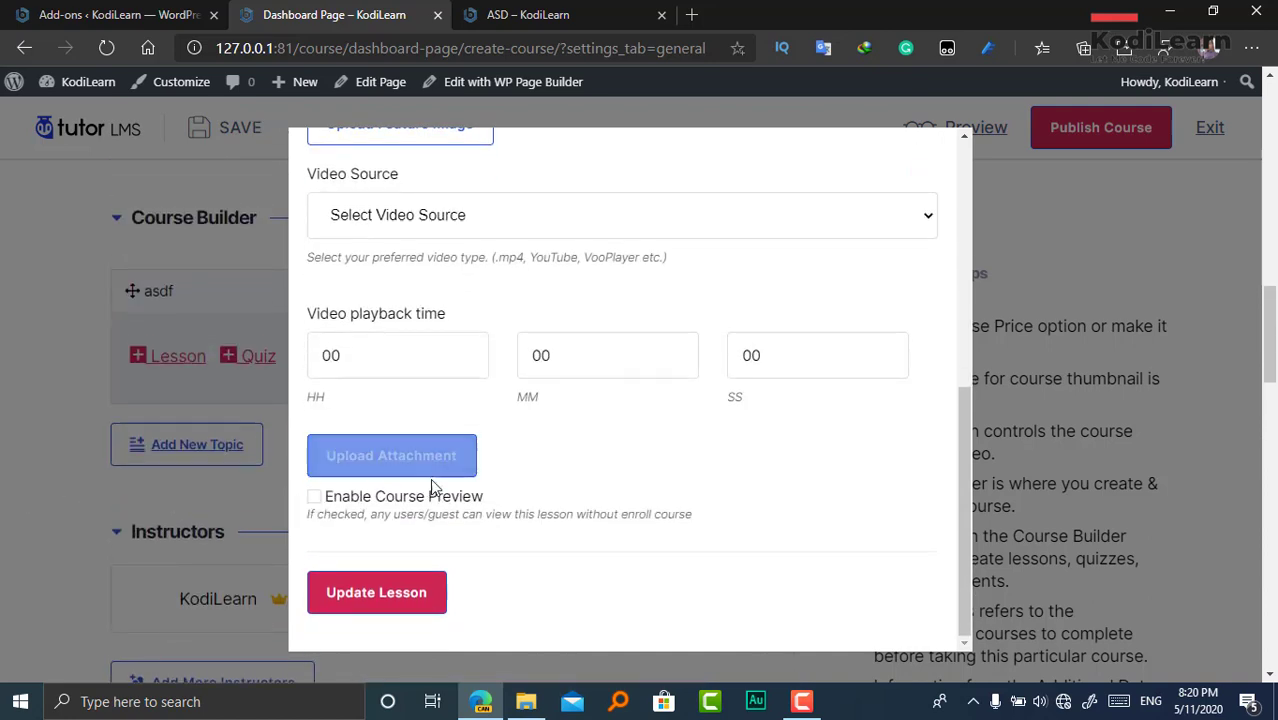
pyautogui.scroll(-2, 414, 508)
pyautogui.scroll(1, 500, 490)
pyautogui.scroll(-1, 500, 490)
pyautogui.scroll(2, 188, 394)
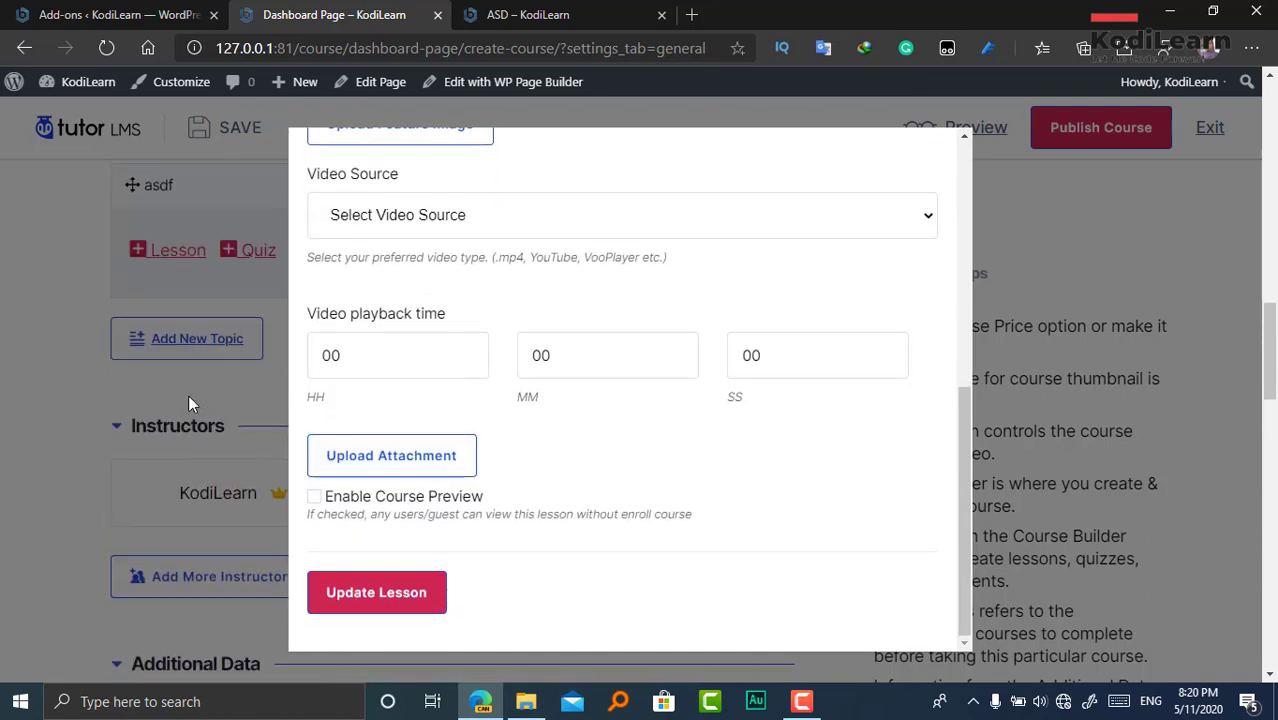
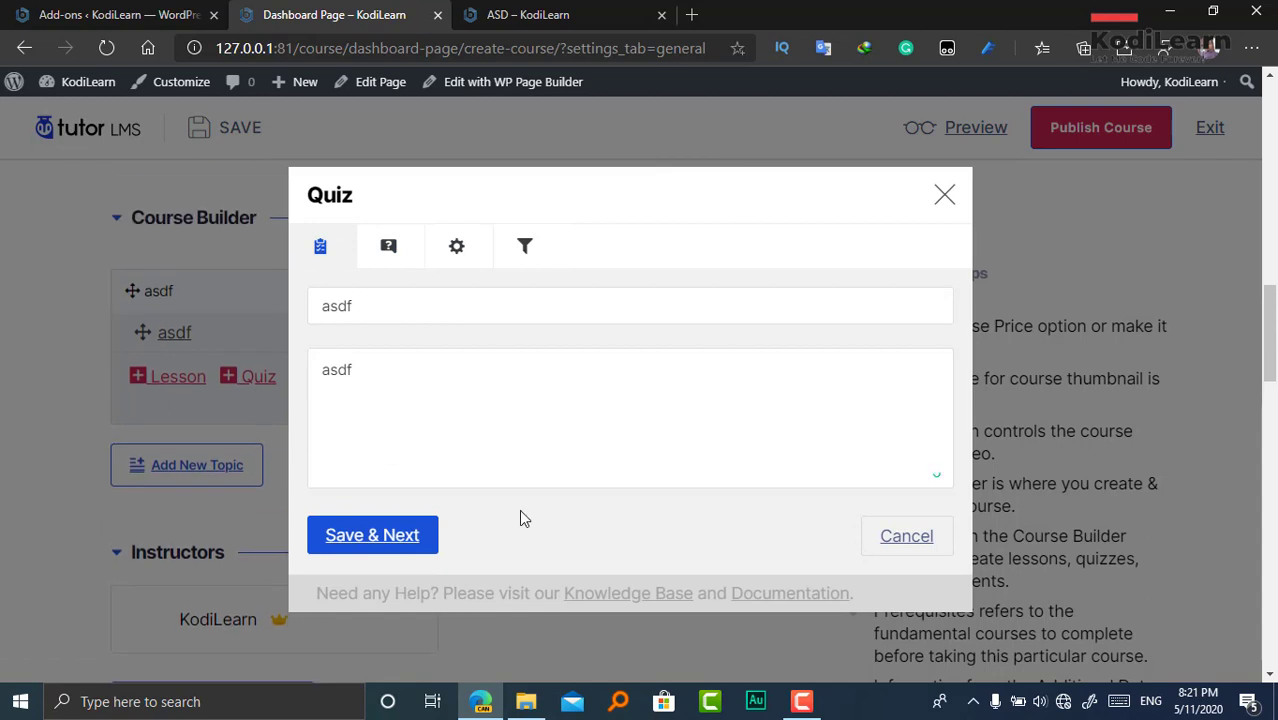
# - Try to save the quiz asdf and continue to its questions, check its other sections and close the quiz
pyautogui.click(388, 538)
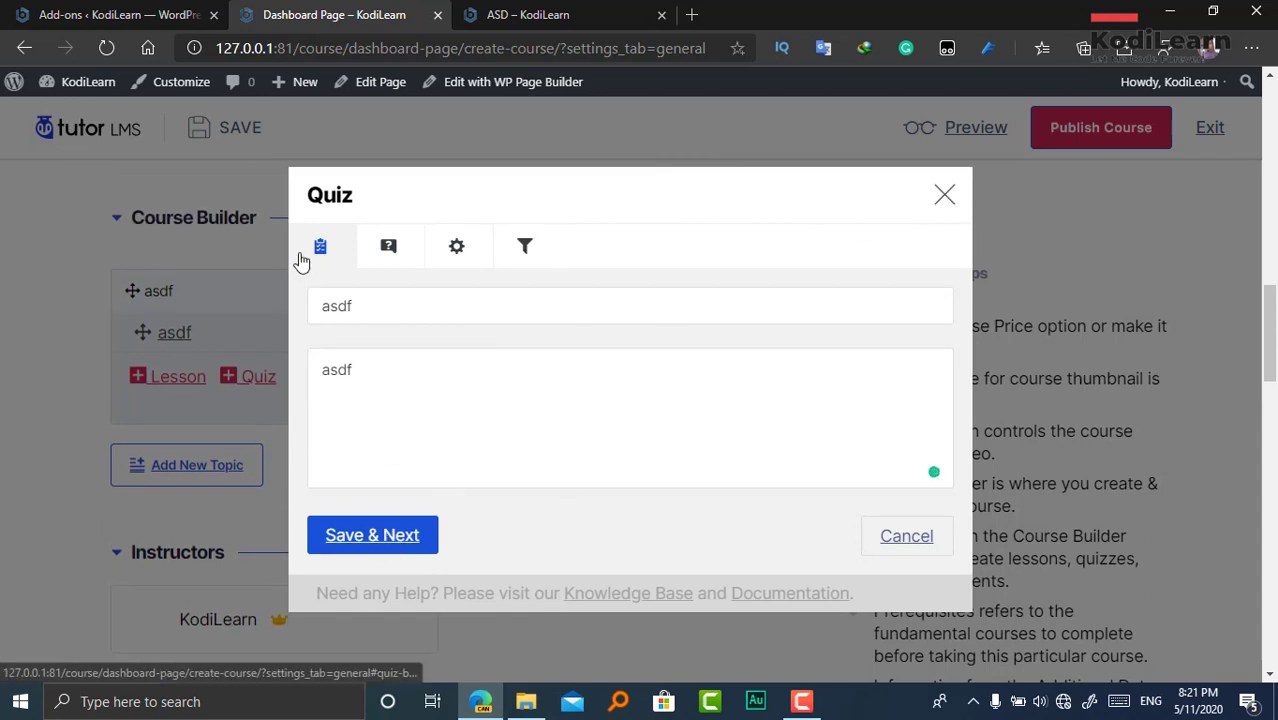
pyautogui.click(462, 288)
pyautogui.click(524, 278)
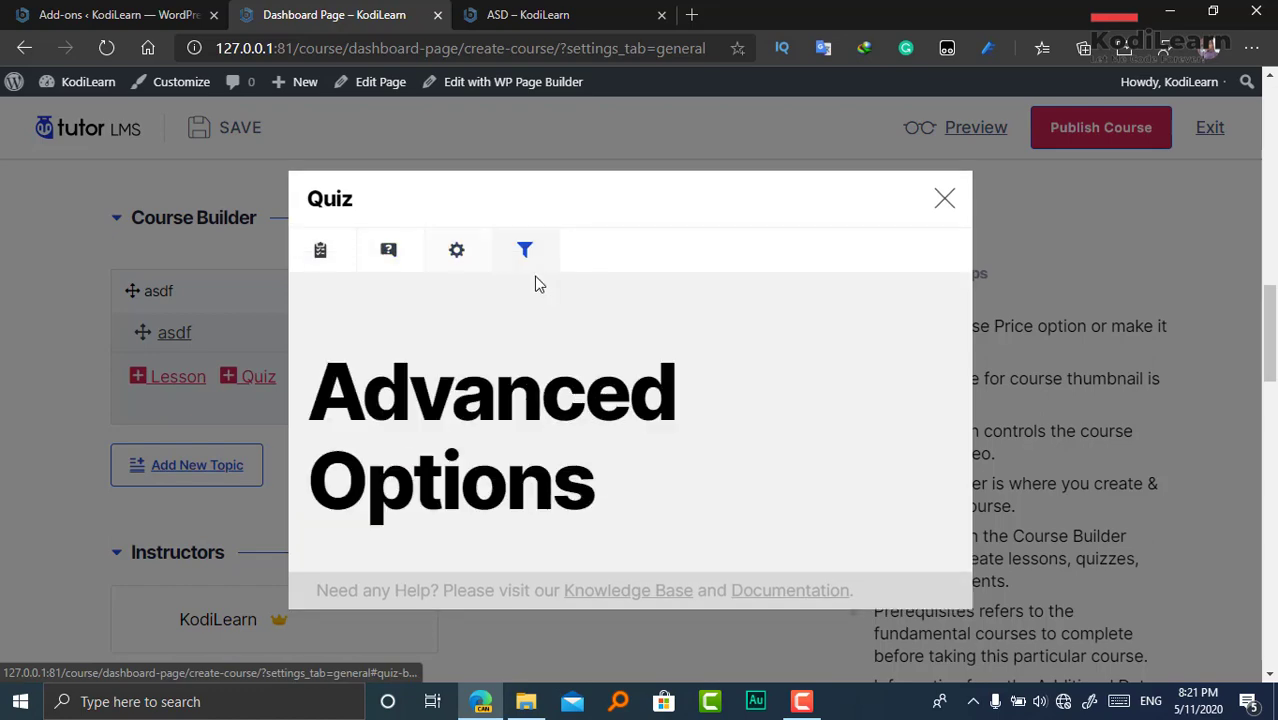
pyautogui.click(382, 262)
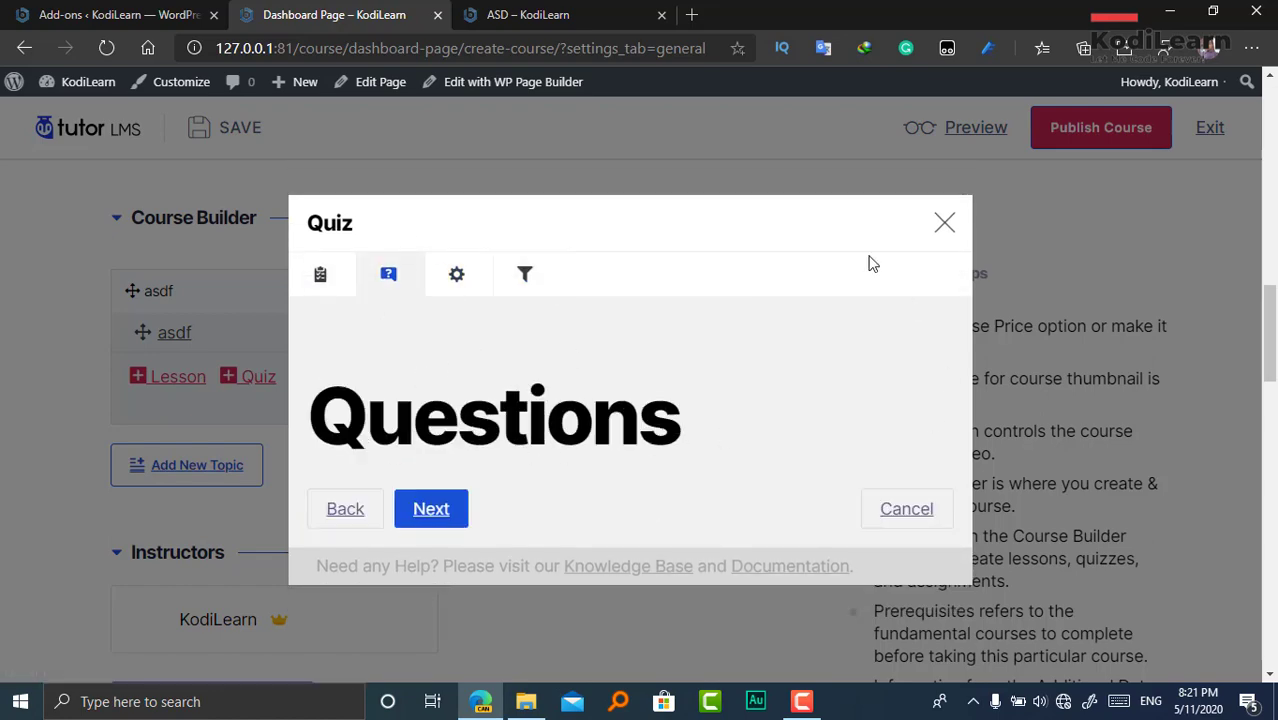
pyautogui.press('Escape')
# - Examine the course attachments section and the courses available as prerequisites
pyautogui.scroll(-15, 205, 444)
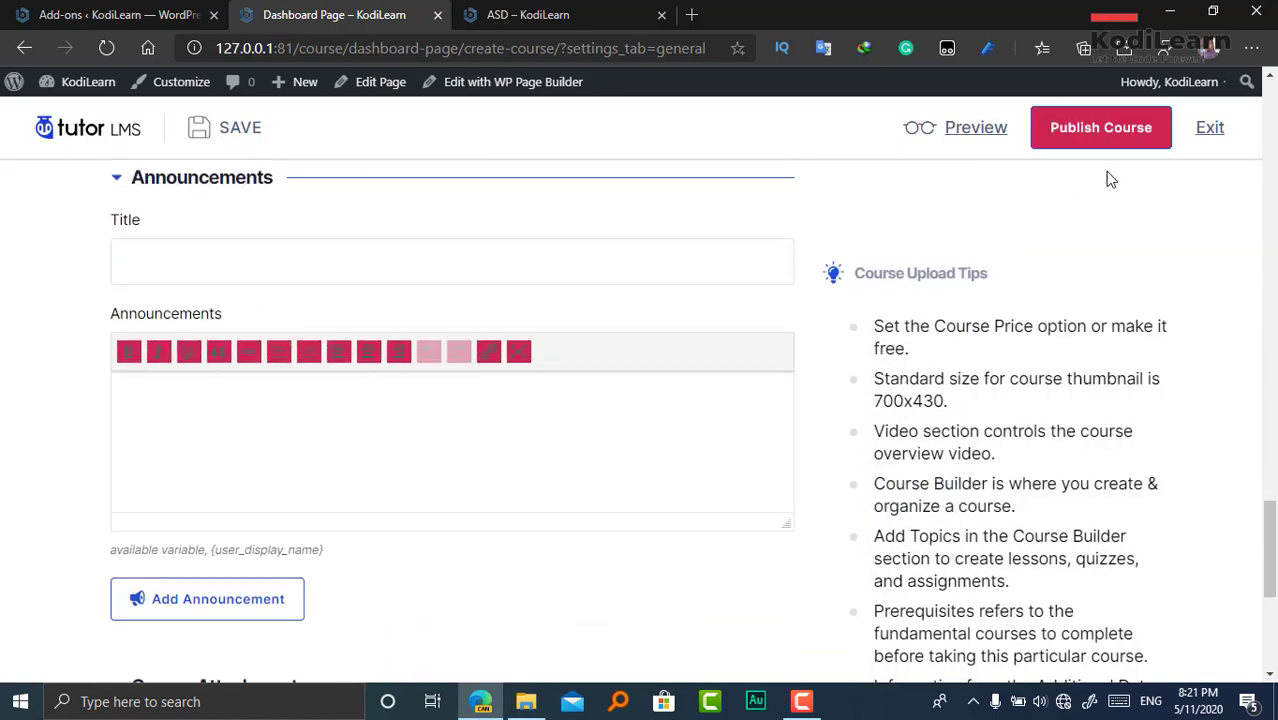
pyautogui.click(187, 461)
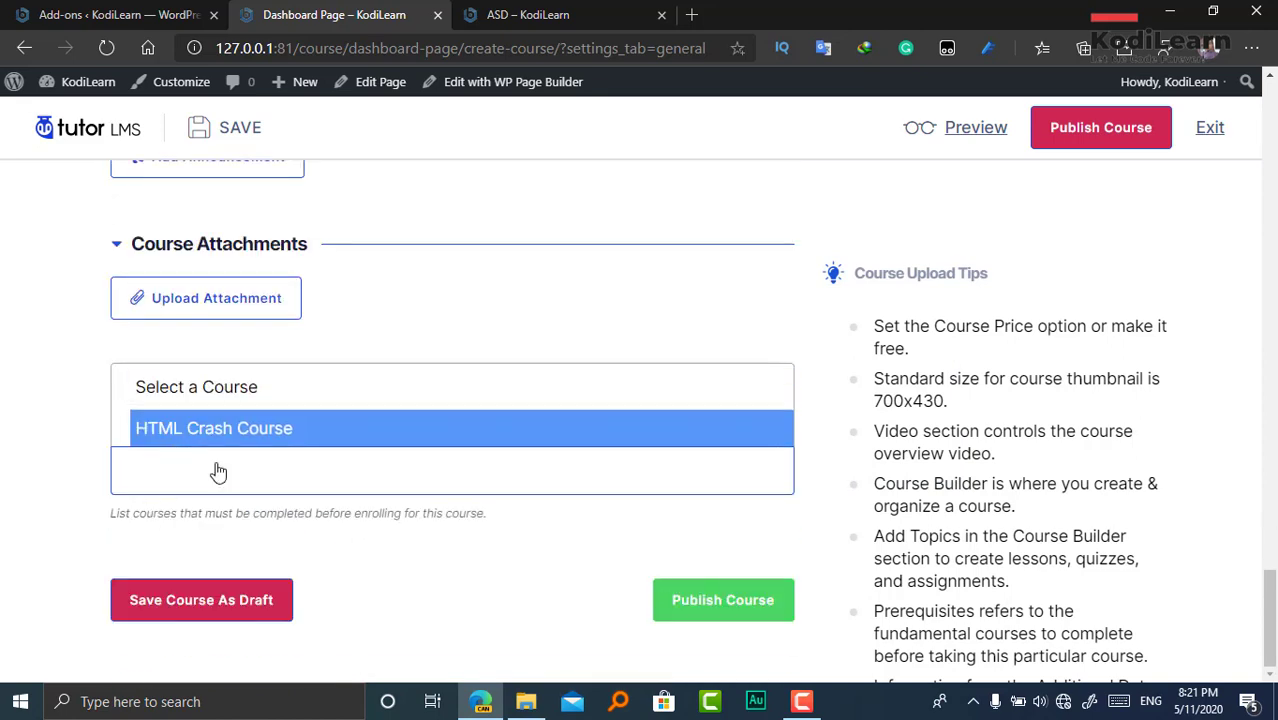
pyautogui.click(57, 449)
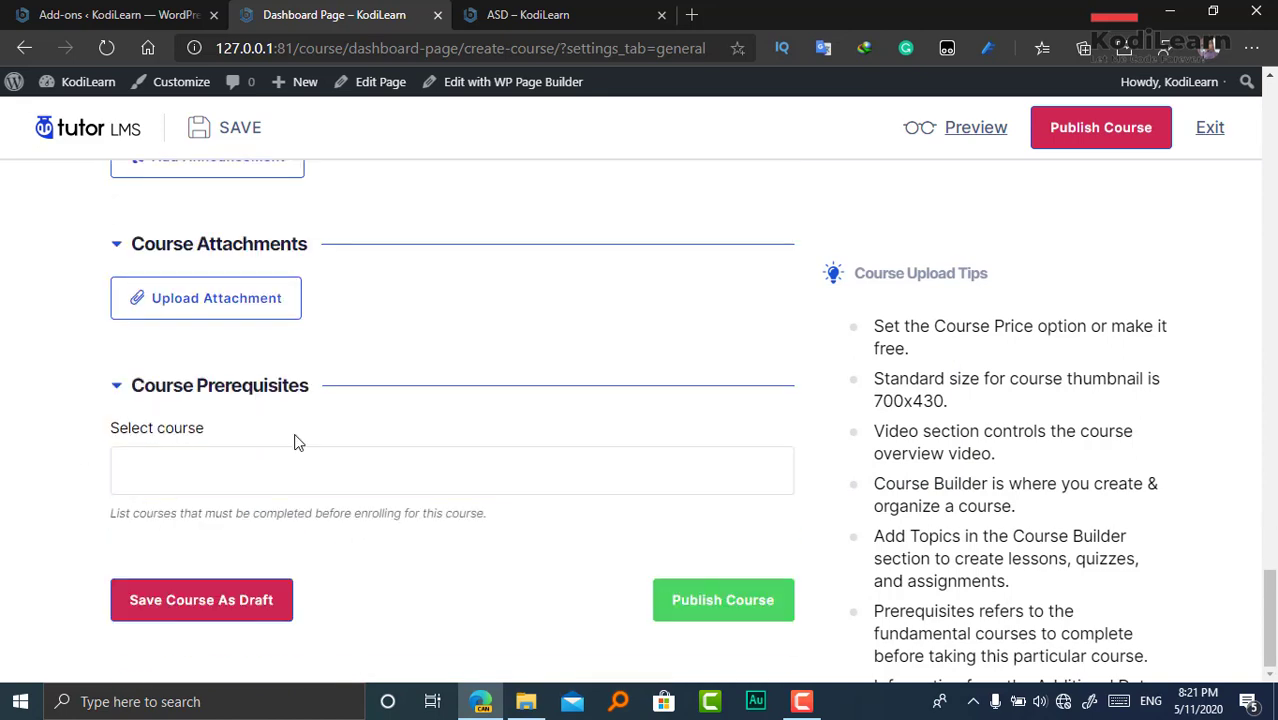
pyautogui.click(215, 470)
pyautogui.click(55, 475)
pyautogui.scroll(2, 228, 471)
# - Look over the announcements and the additional data fields for requirements, targeted audience and included materials
pyautogui.scroll(5, 245, 496)
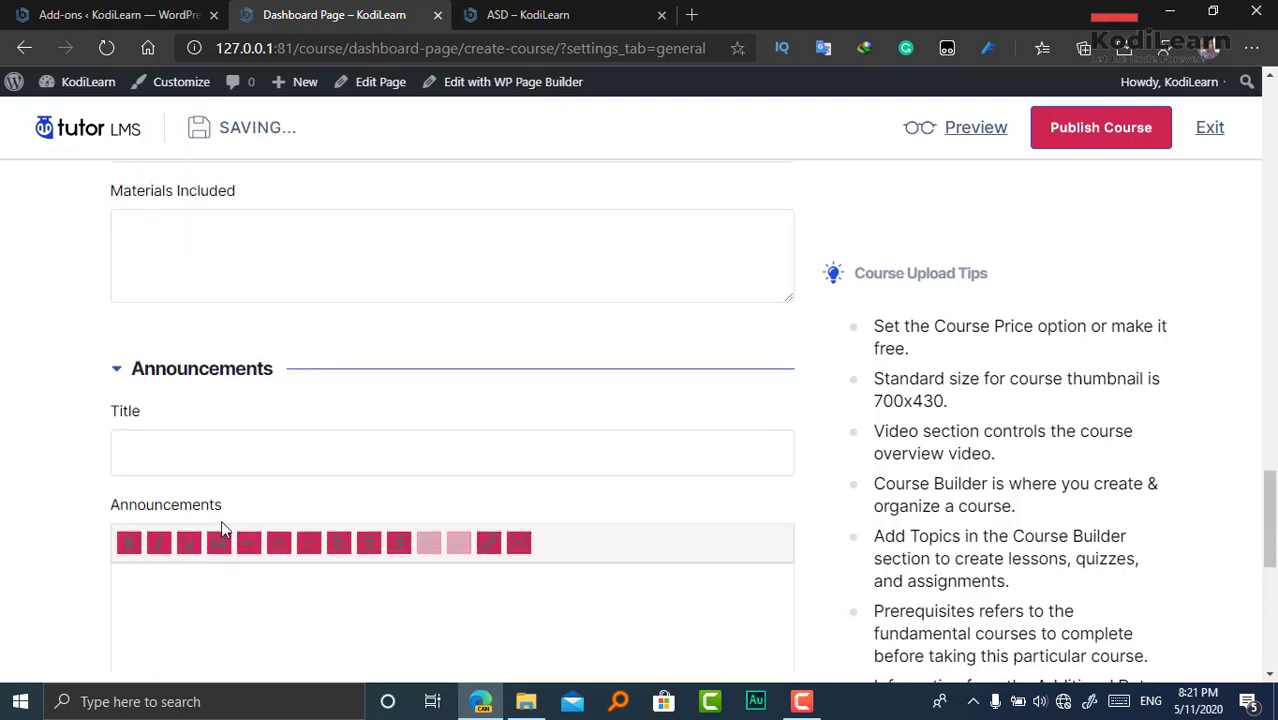
pyautogui.scroll(8, 222, 525)
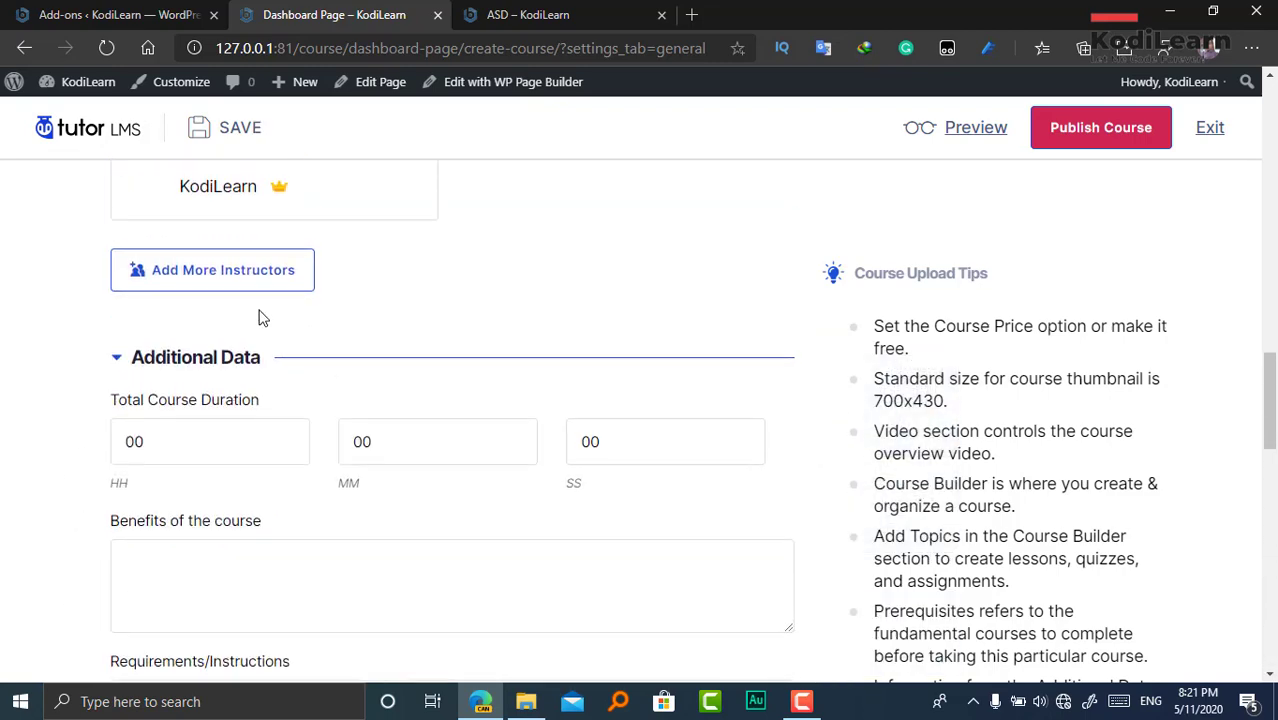
pyautogui.scroll(-4, 200, 535)
pyautogui.click(237, 365)
pyautogui.click(183, 513)
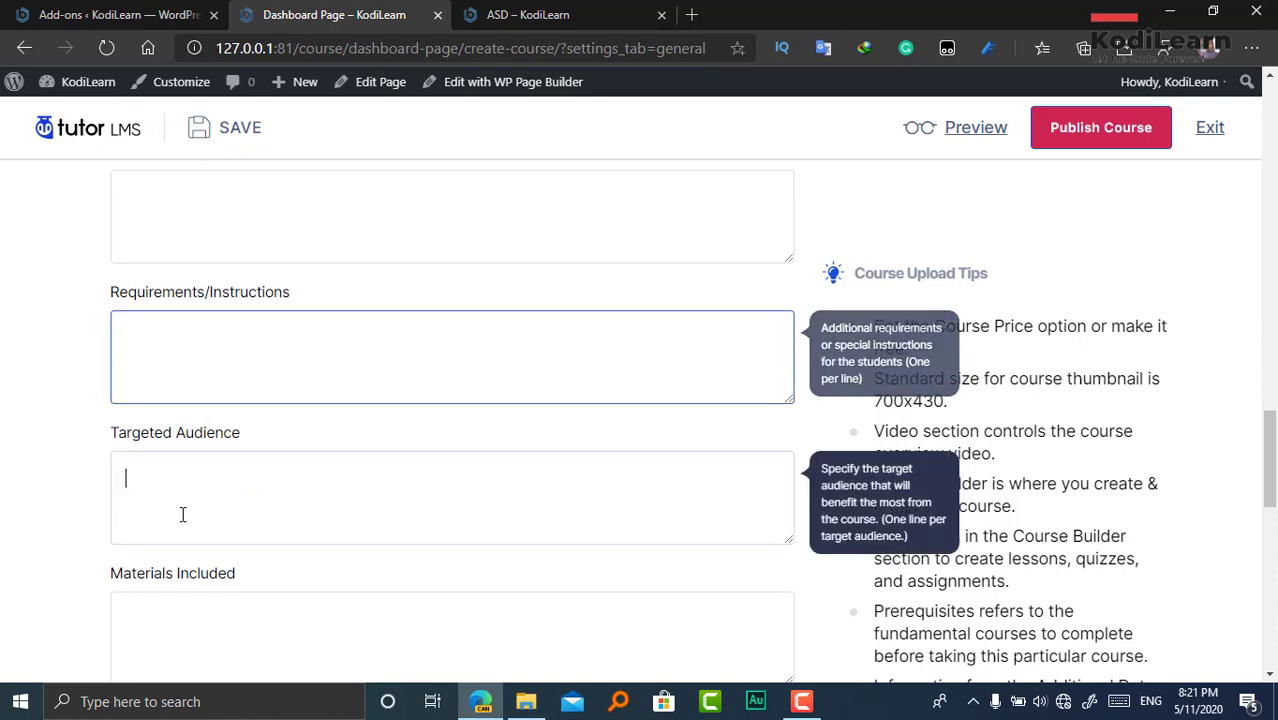
pyautogui.scroll(-3, 170, 495)
pyautogui.click(214, 379)
pyautogui.scroll(10, 274, 431)
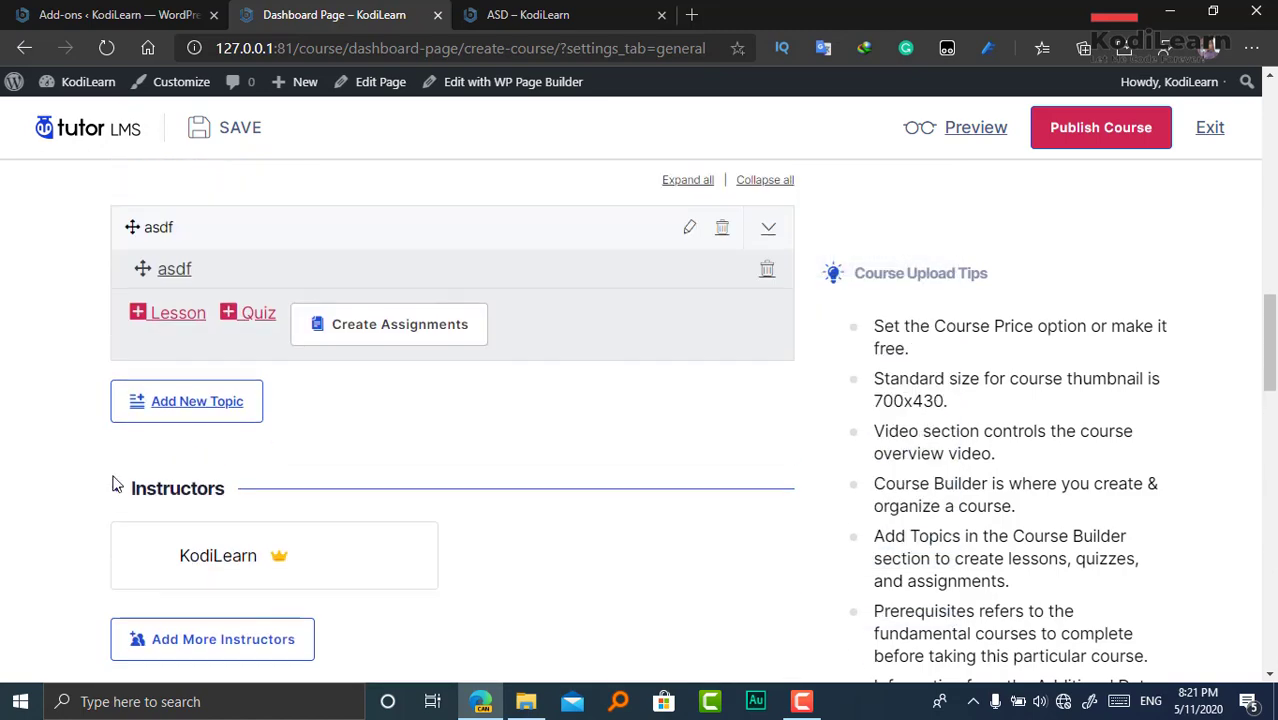
# - Publish the course from the front-end course form and close that browser tab
pyautogui.scroll(1, 420, 480)
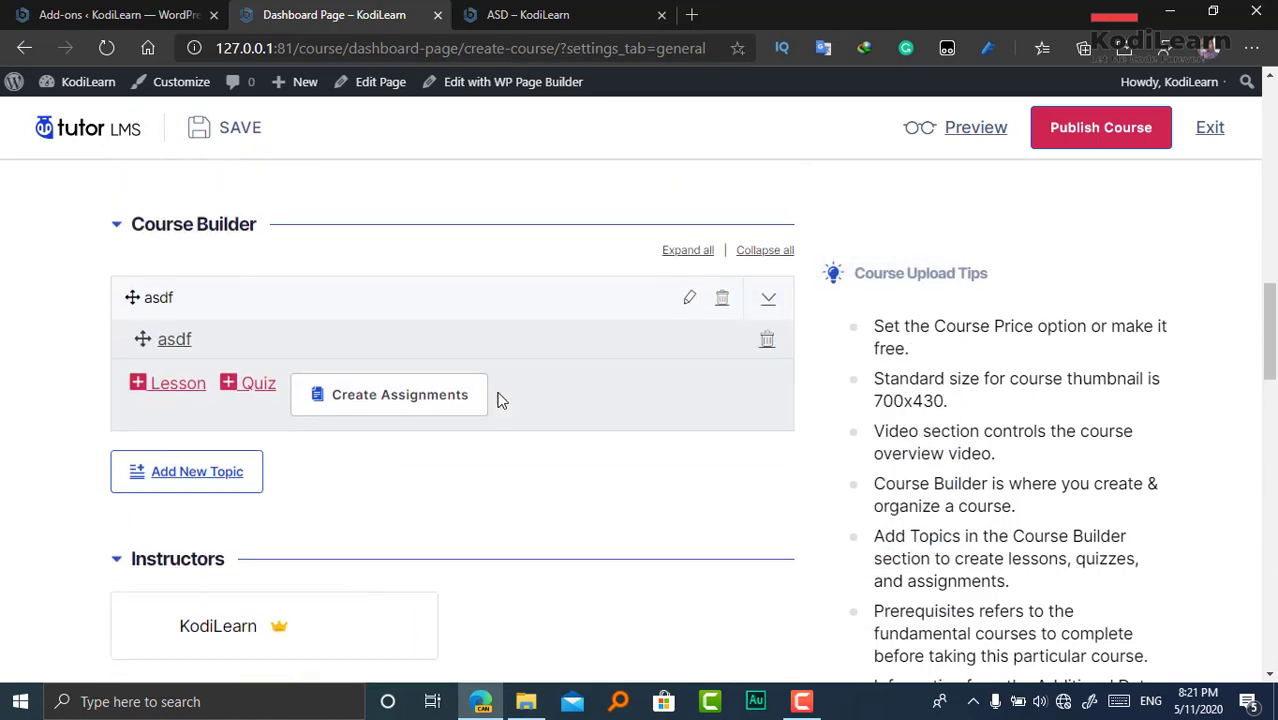
pyautogui.scroll(-2, 360, 490)
pyautogui.scroll(-1, 228, 574)
pyautogui.click(1088, 140)
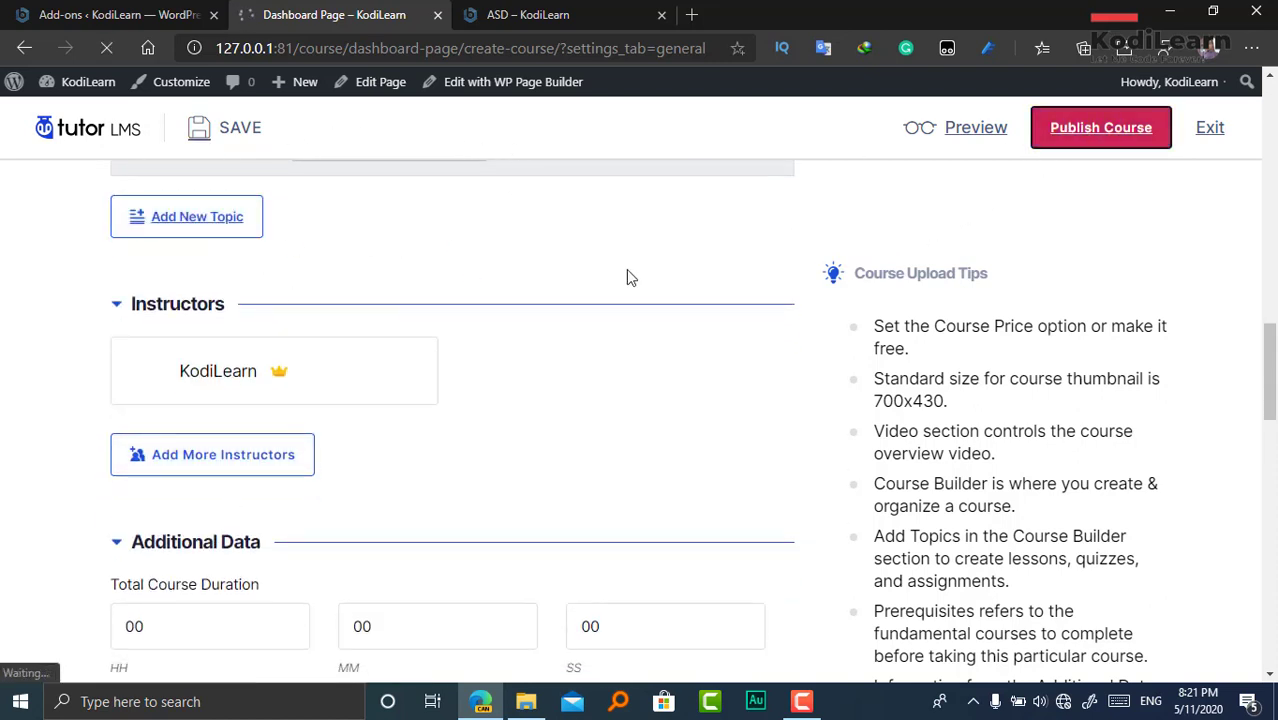
pyautogui.click(437, 15)
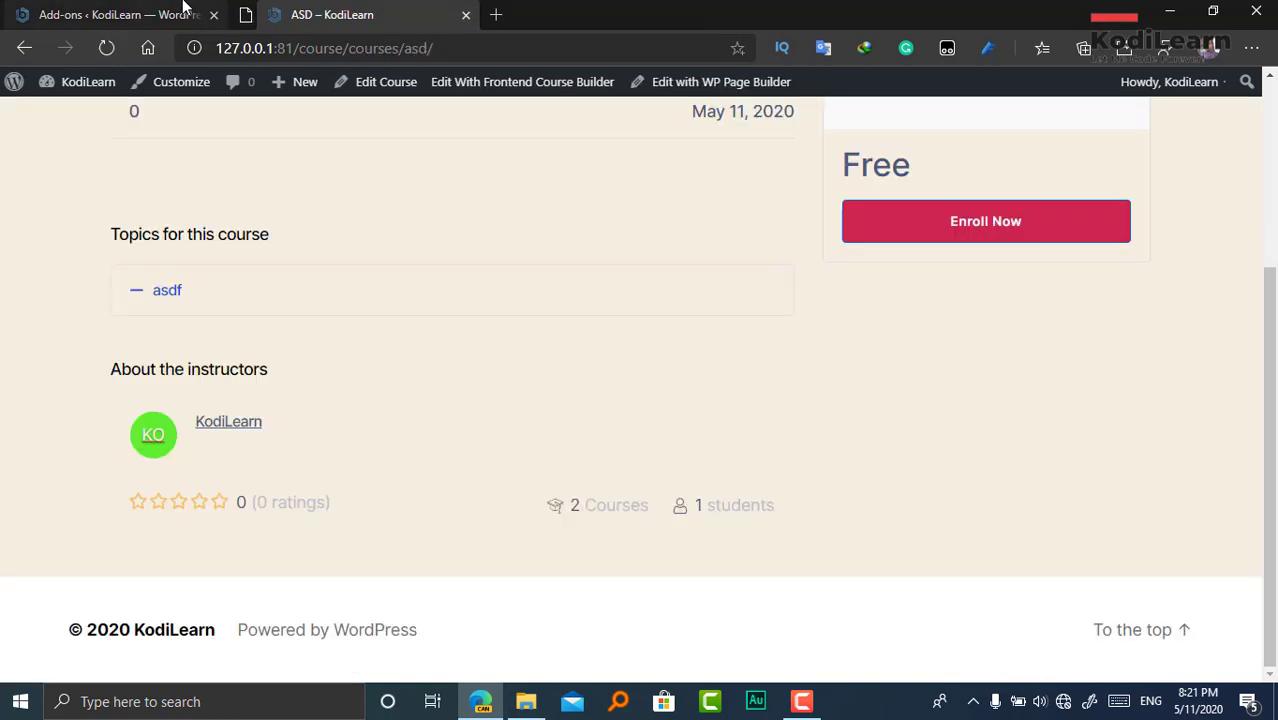
# - Open the ASD course for editing from the Tutor LMS Pro course list in the WordPress admin
pyautogui.click(183, 10)
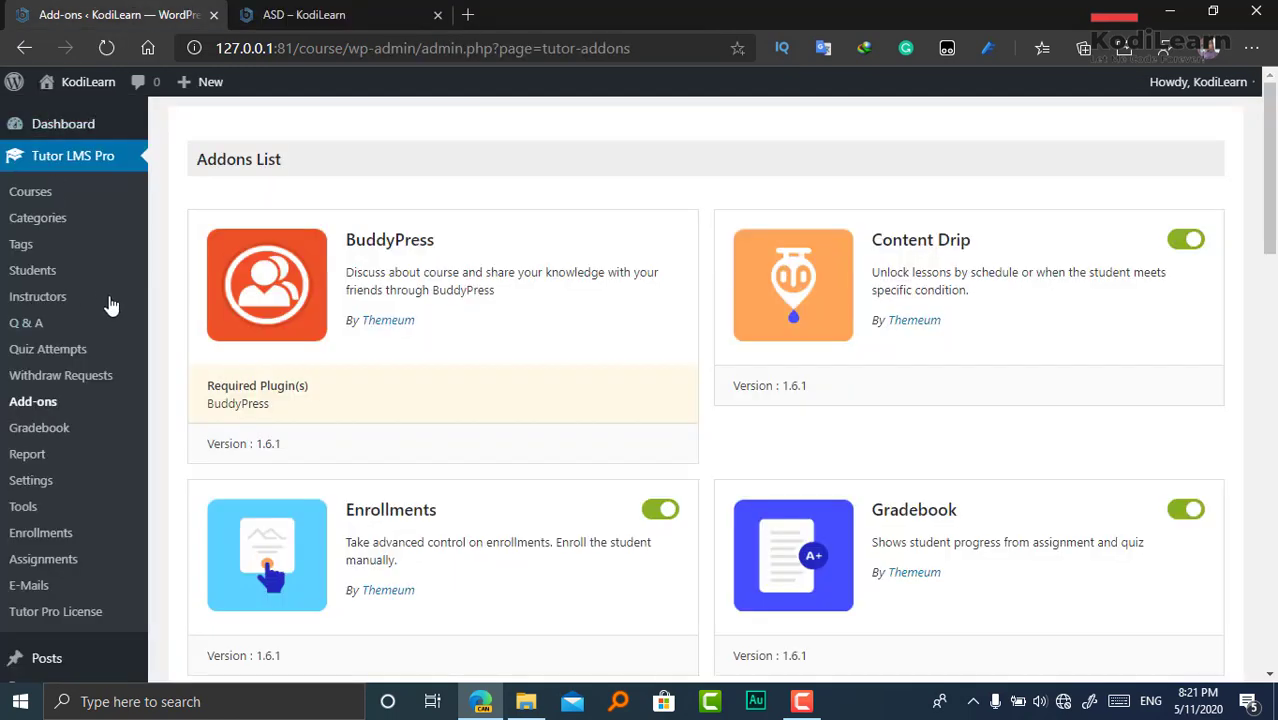
pyautogui.click(30, 192)
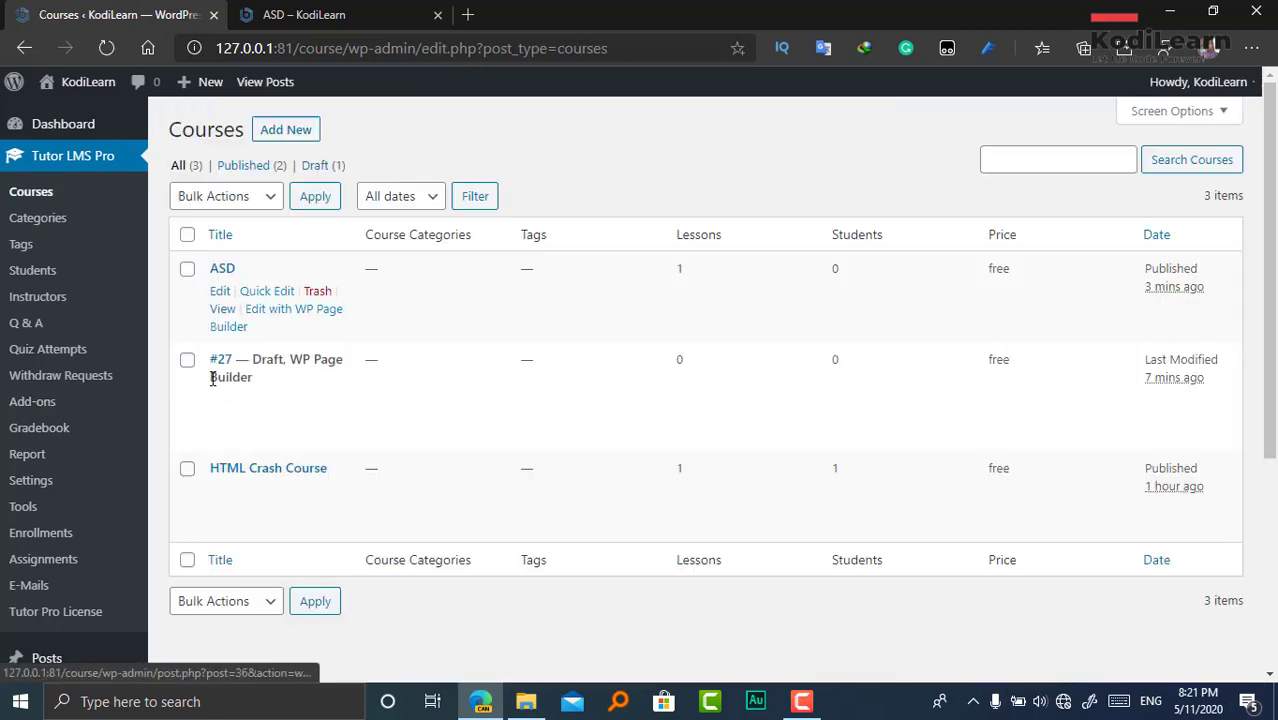
pyautogui.click(218, 292)
# - Look through the course's edit page and expand the asdf topic in the Course Builder
pyautogui.scroll(-6, 454, 443)
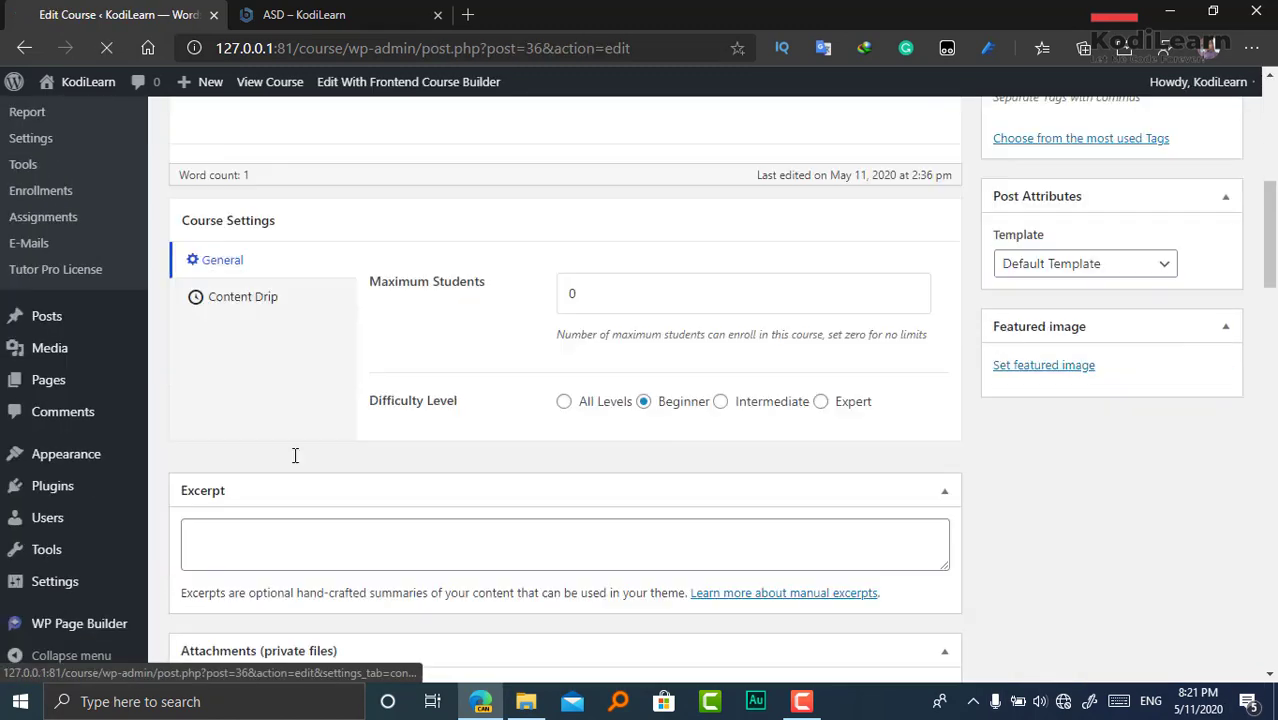
pyautogui.scroll(-4, 295, 455)
pyautogui.scroll(2, 474, 440)
pyautogui.scroll(-7, 311, 337)
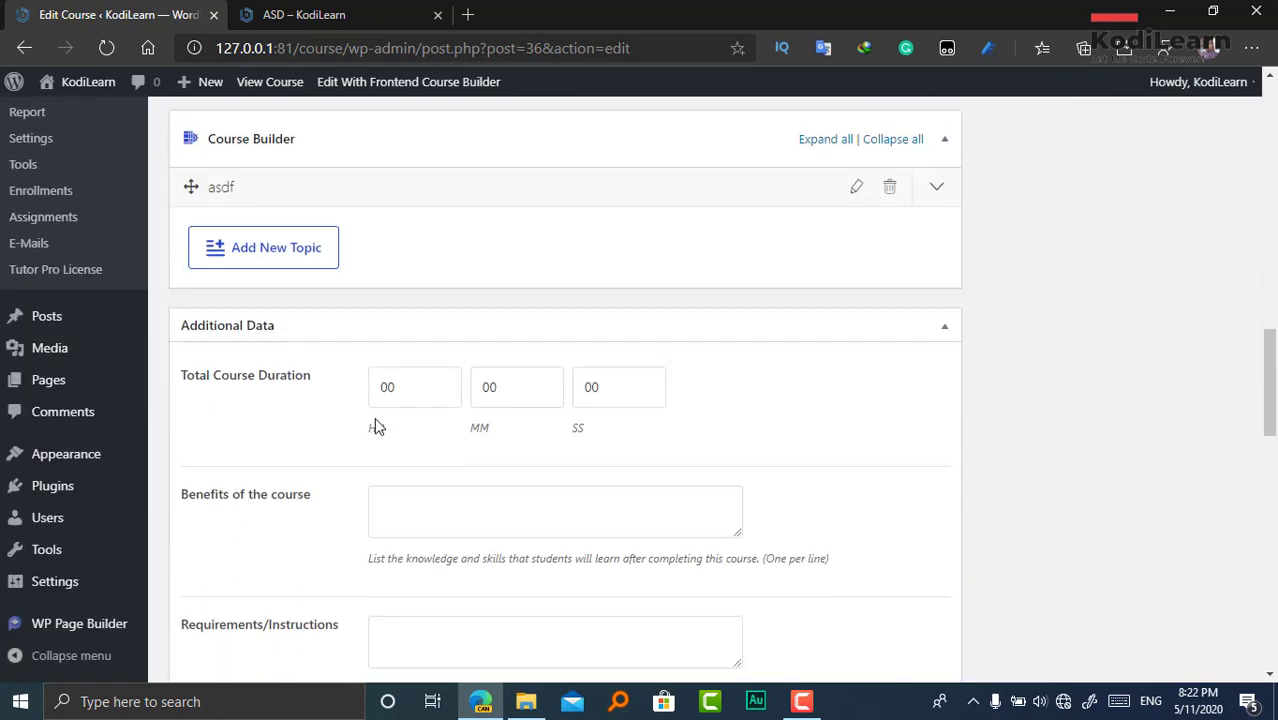
pyautogui.scroll(2, 226, 410)
pyautogui.click(224, 428)
pyautogui.scroll(-1, 300, 480)
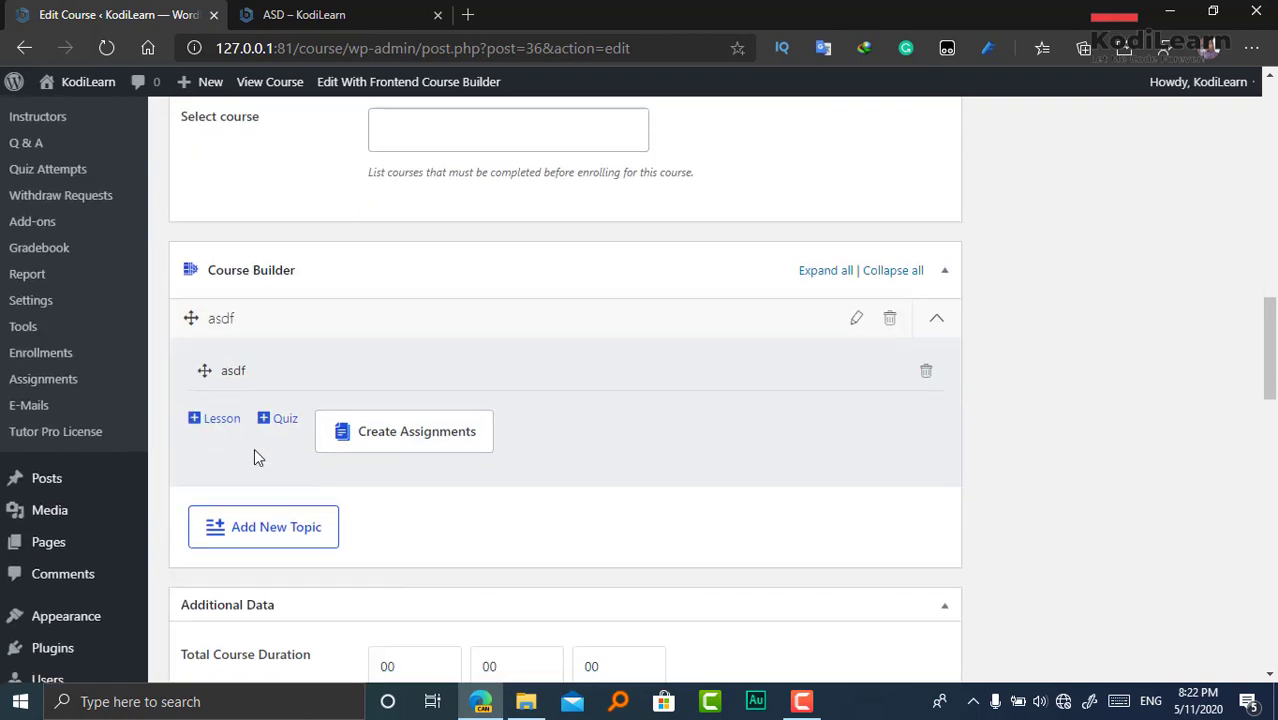
# - Add a quiz titled asdf with the description asdf to the asdf topic and continue to its questions
pyautogui.click(282, 419)
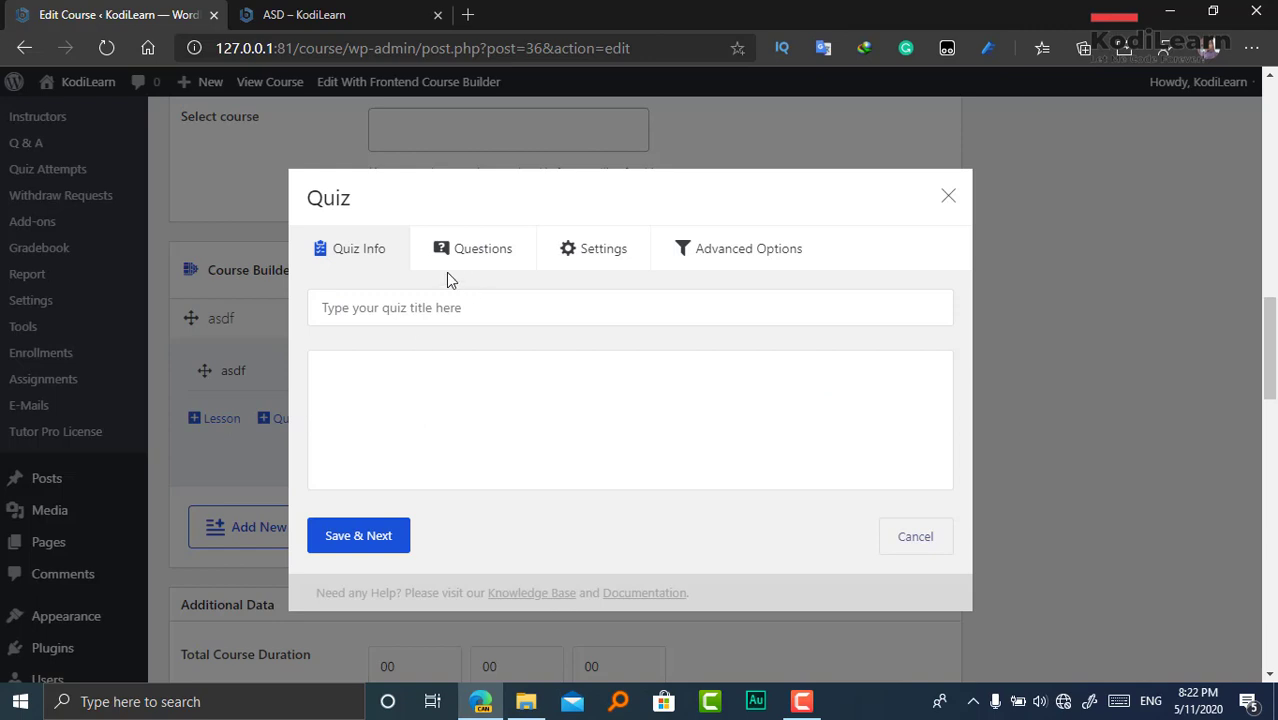
pyautogui.scroll(-1, 571, 320)
pyautogui.scroll(1, 490, 276)
pyautogui.click(390, 318)
pyautogui.write('asdf')
pyautogui.click(434, 448)
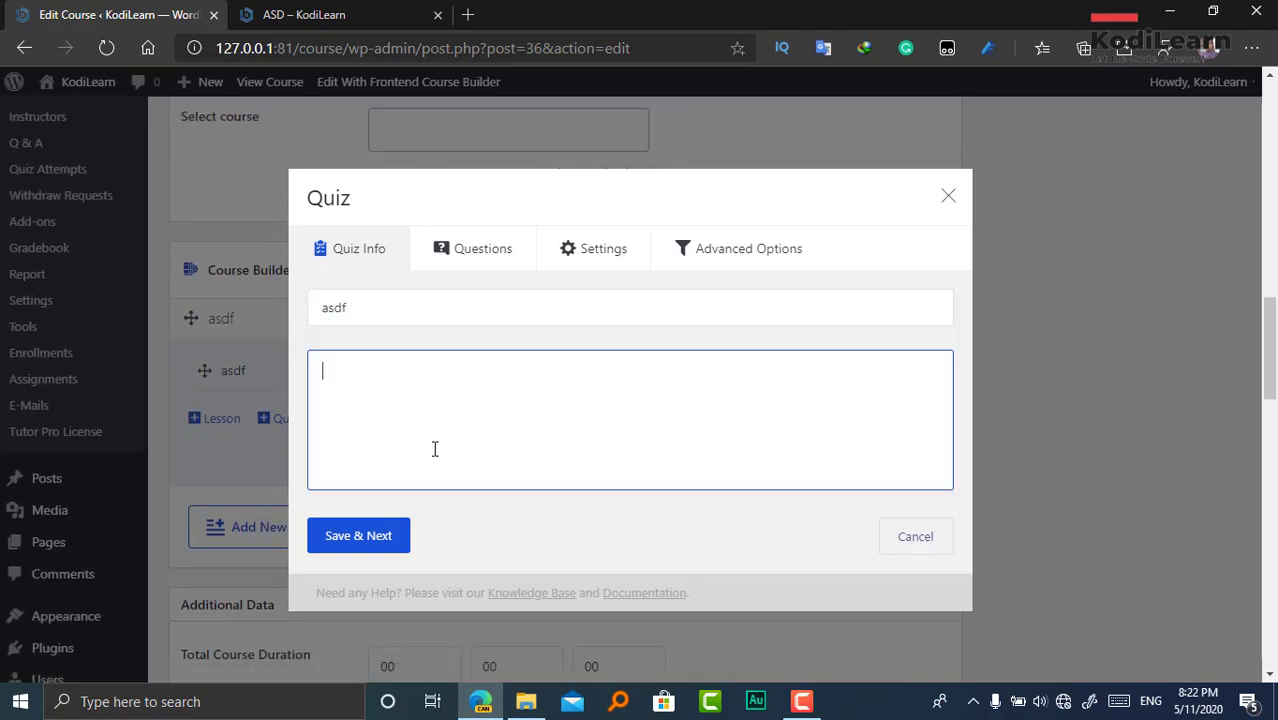
pyautogui.write('asdf')
pyautogui.click(340, 540)
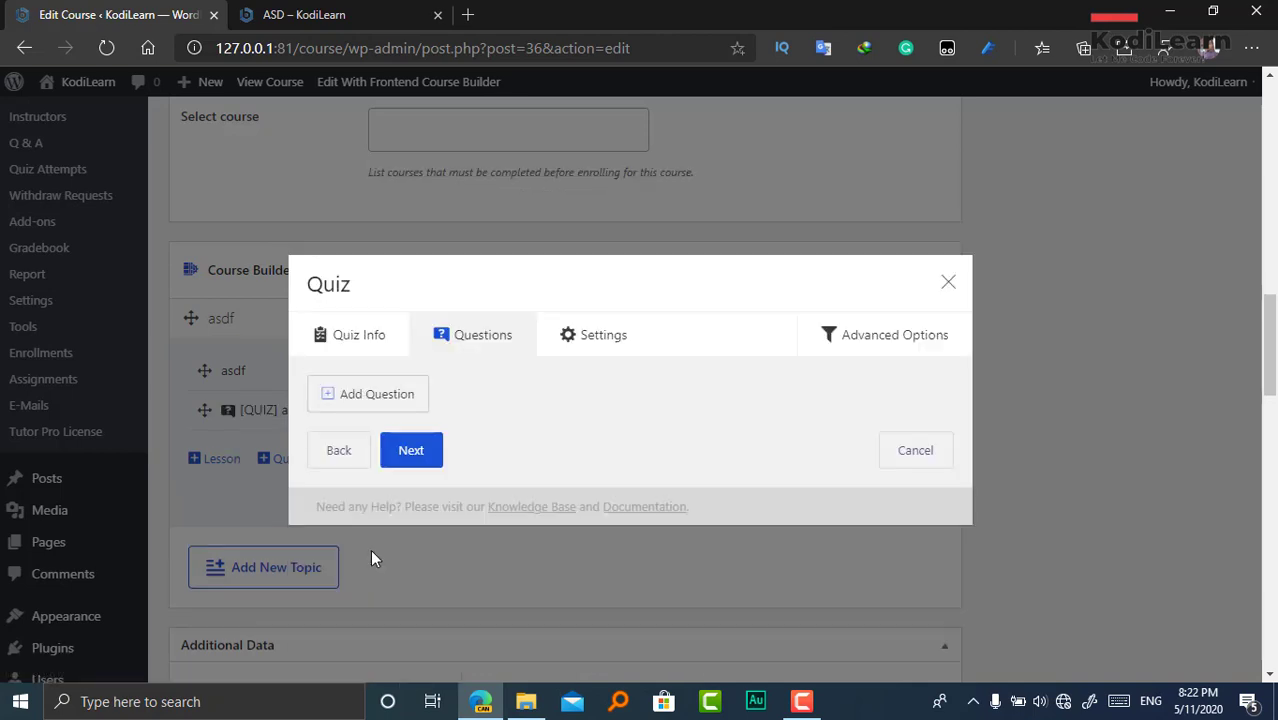
# - Add a True/False question to the quiz and enter asdf as its question text
pyautogui.click(362, 406)
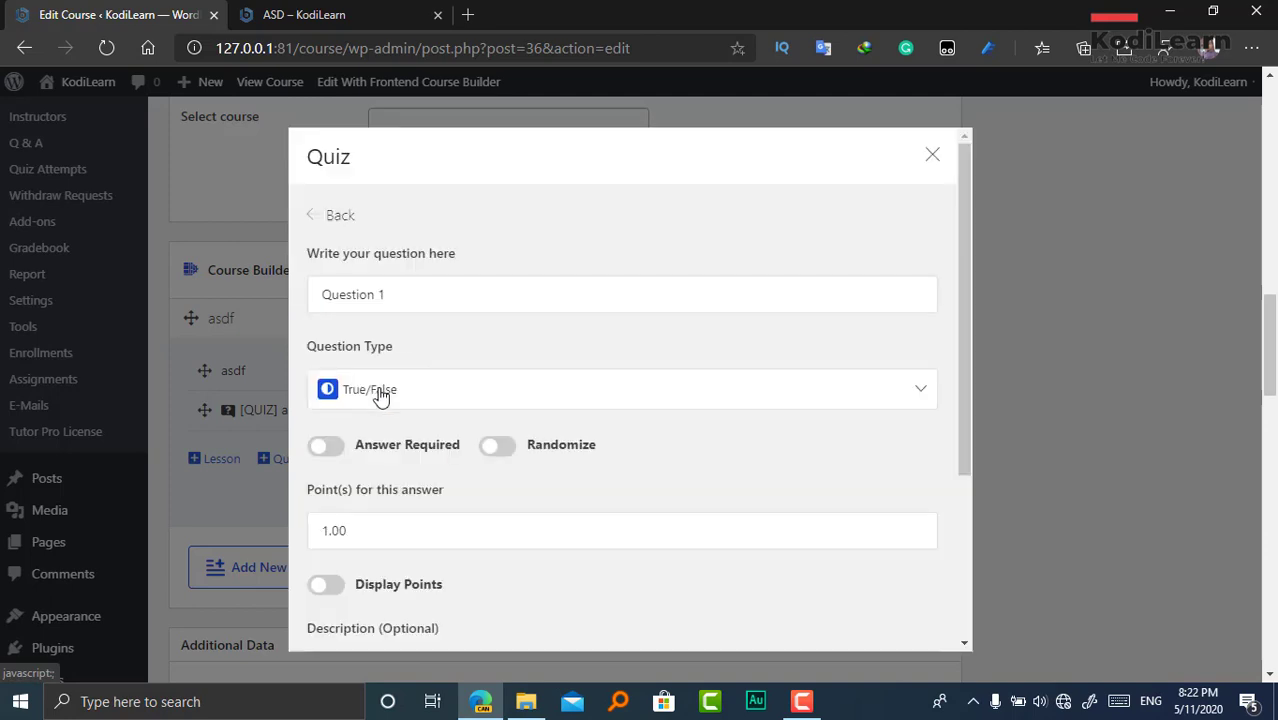
pyautogui.scroll(-5, 414, 408)
pyautogui.scroll(3, 400, 450)
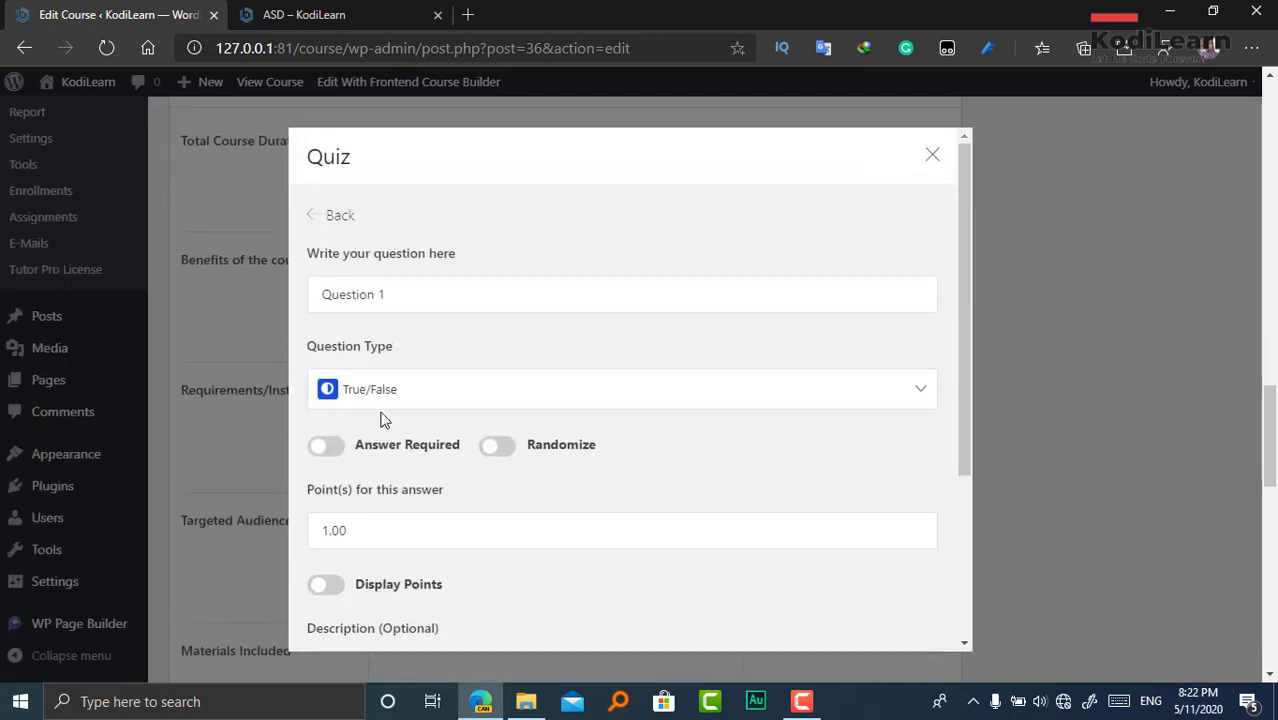
pyautogui.scroll(3, 169, 422)
pyautogui.click(476, 391)
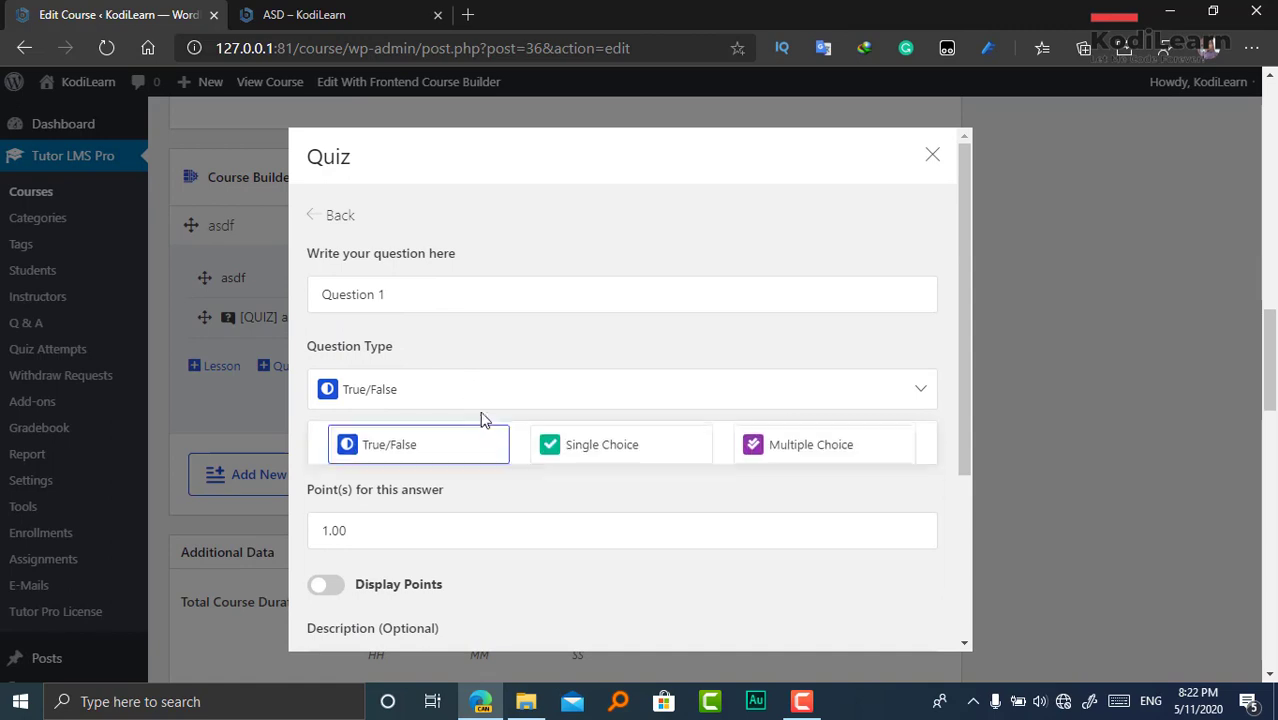
pyautogui.scroll(-3, 560, 510)
pyautogui.scroll(1, 453, 388)
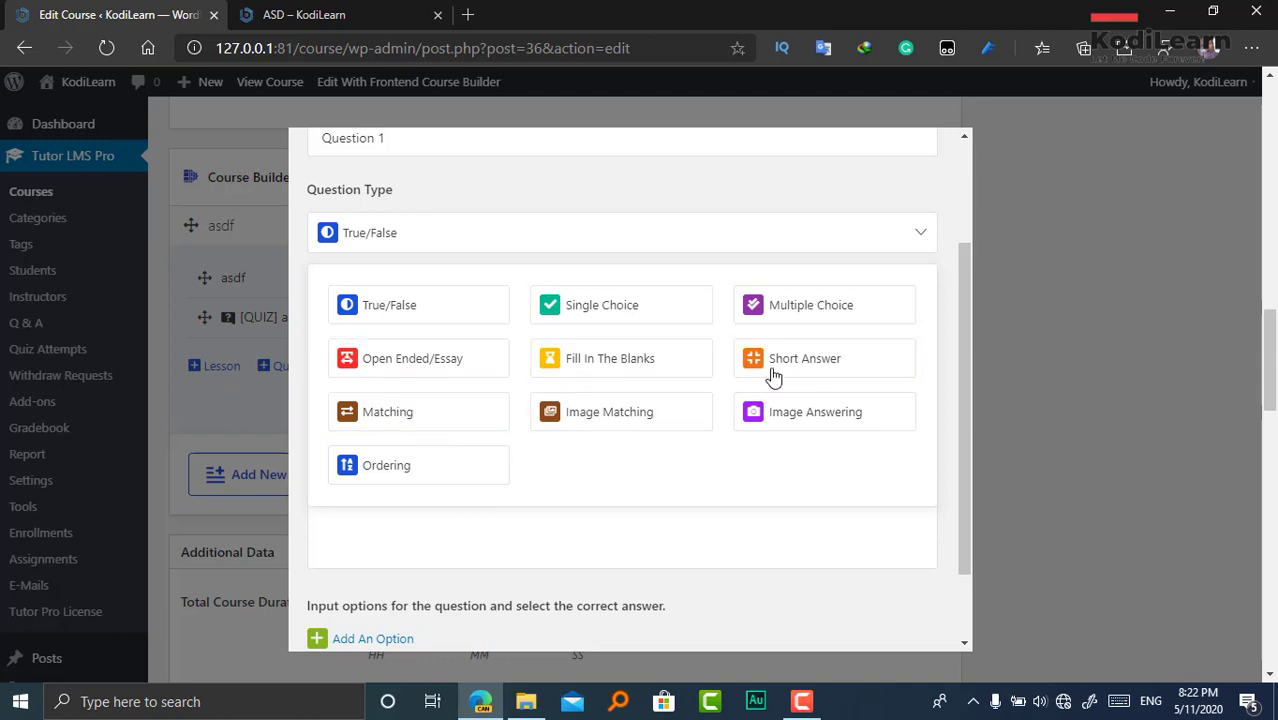
pyautogui.click(395, 308)
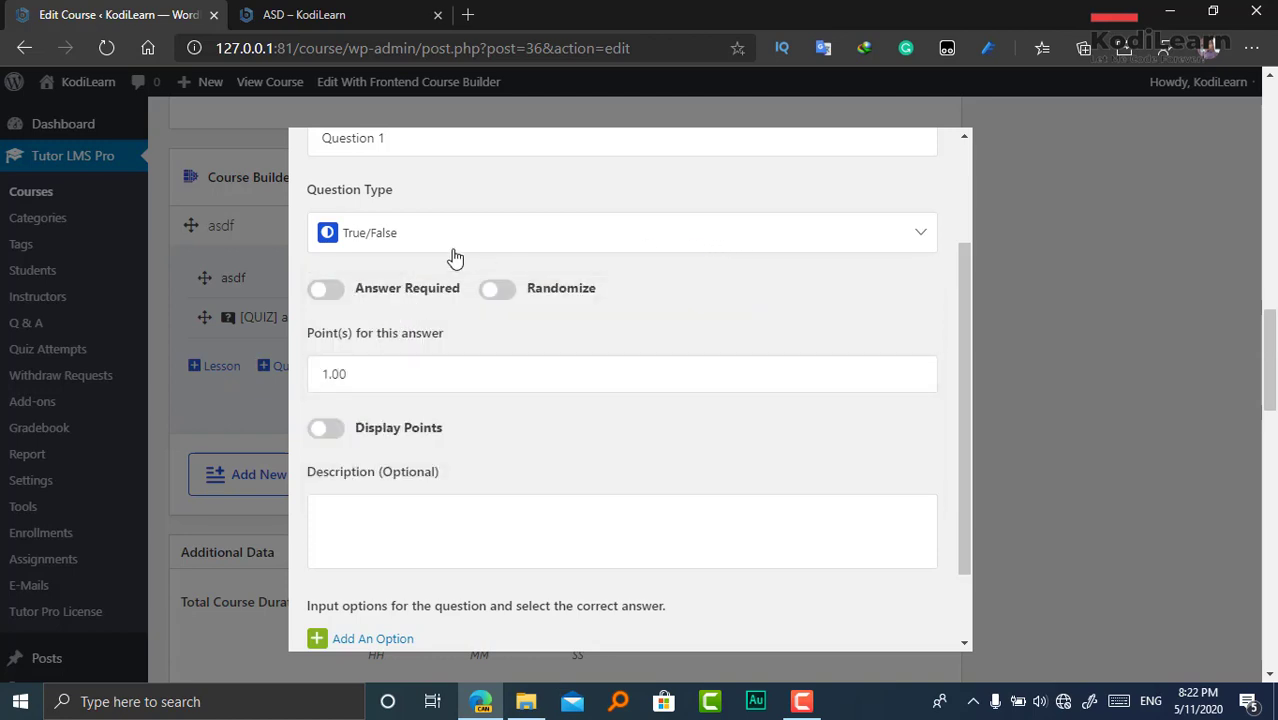
pyautogui.click(370, 232)
pyautogui.click(365, 312)
pyautogui.moveTo(387, 143); pyautogui.dragTo(267, 156)
pyautogui.write('asdf')
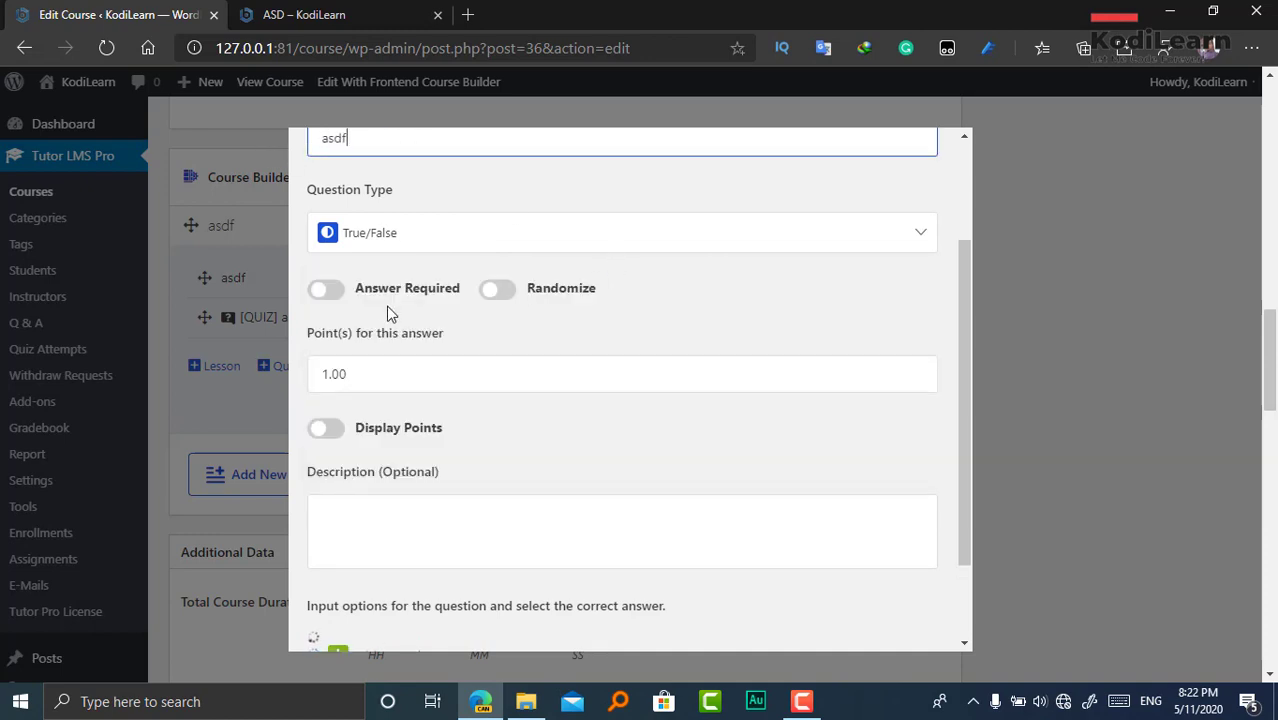
# - Make the question's answer required, randomize it, and enable displaying its points
pyautogui.click(326, 290)
pyautogui.click(496, 290)
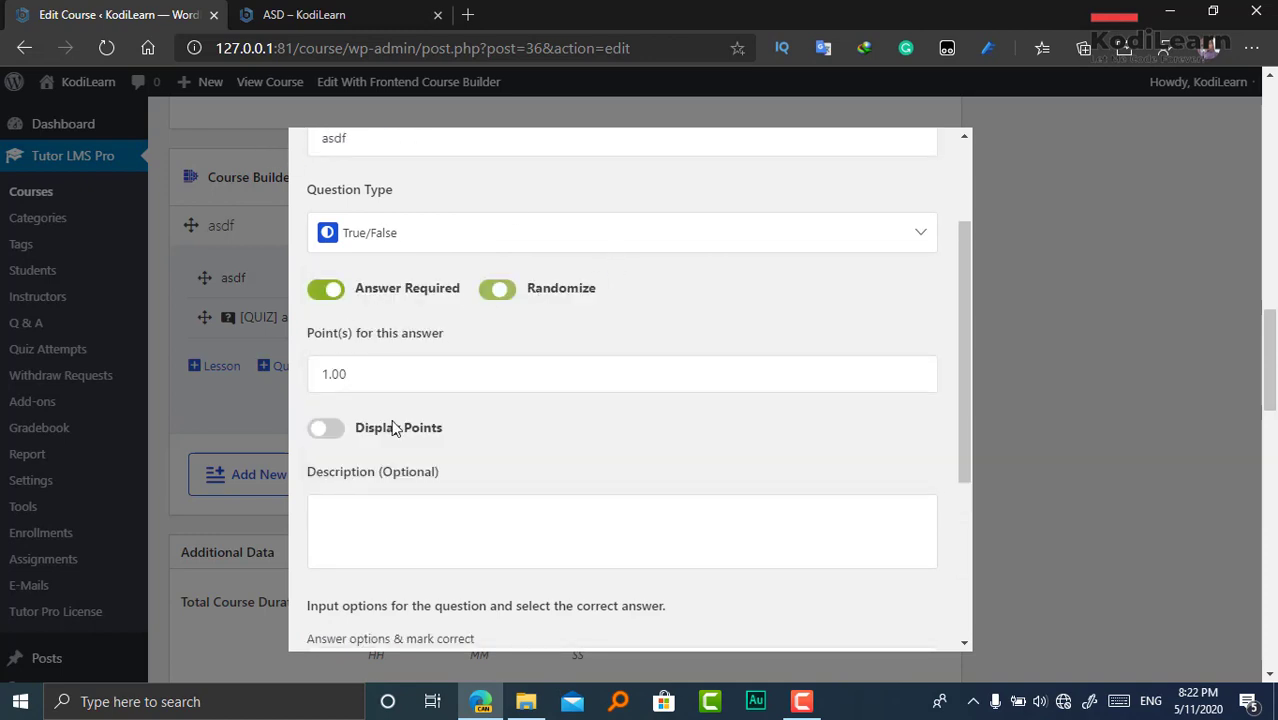
pyautogui.scroll(-1, 345, 420)
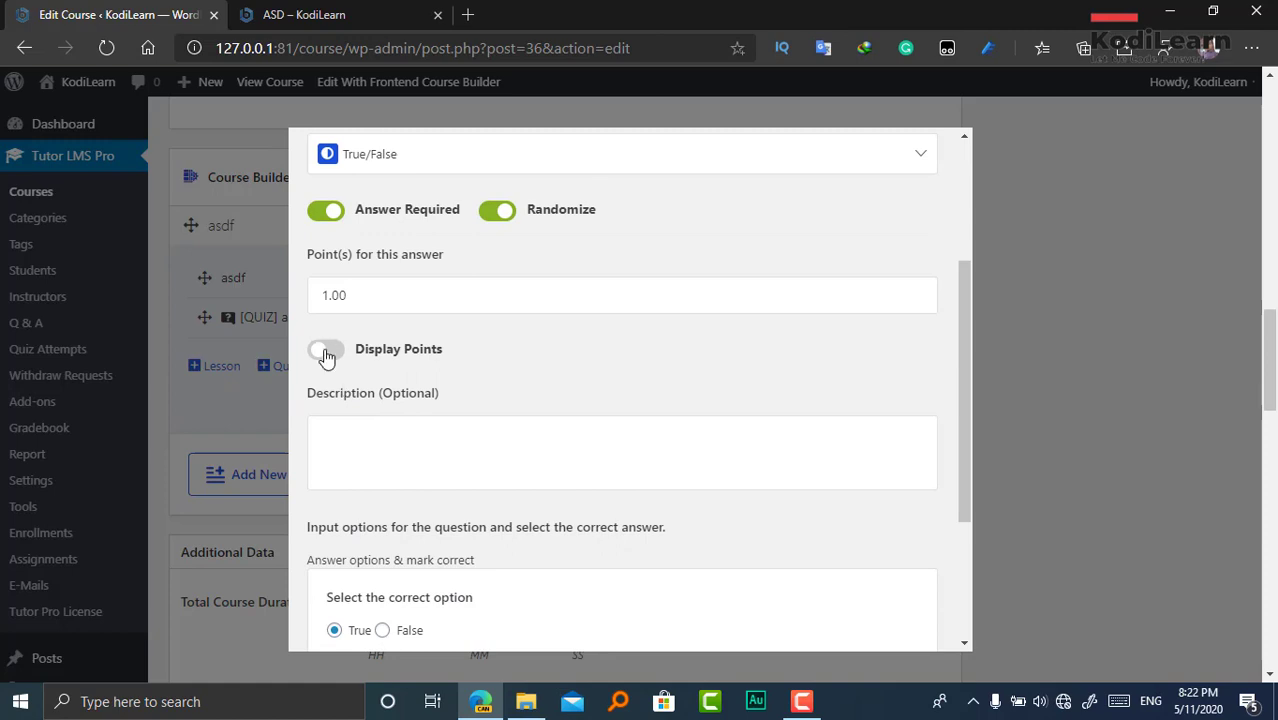
pyautogui.click(325, 352)
# - Save True as the correct option and save the question with the text "KodiLearn is good?"
pyautogui.scroll(-2, 404, 352)
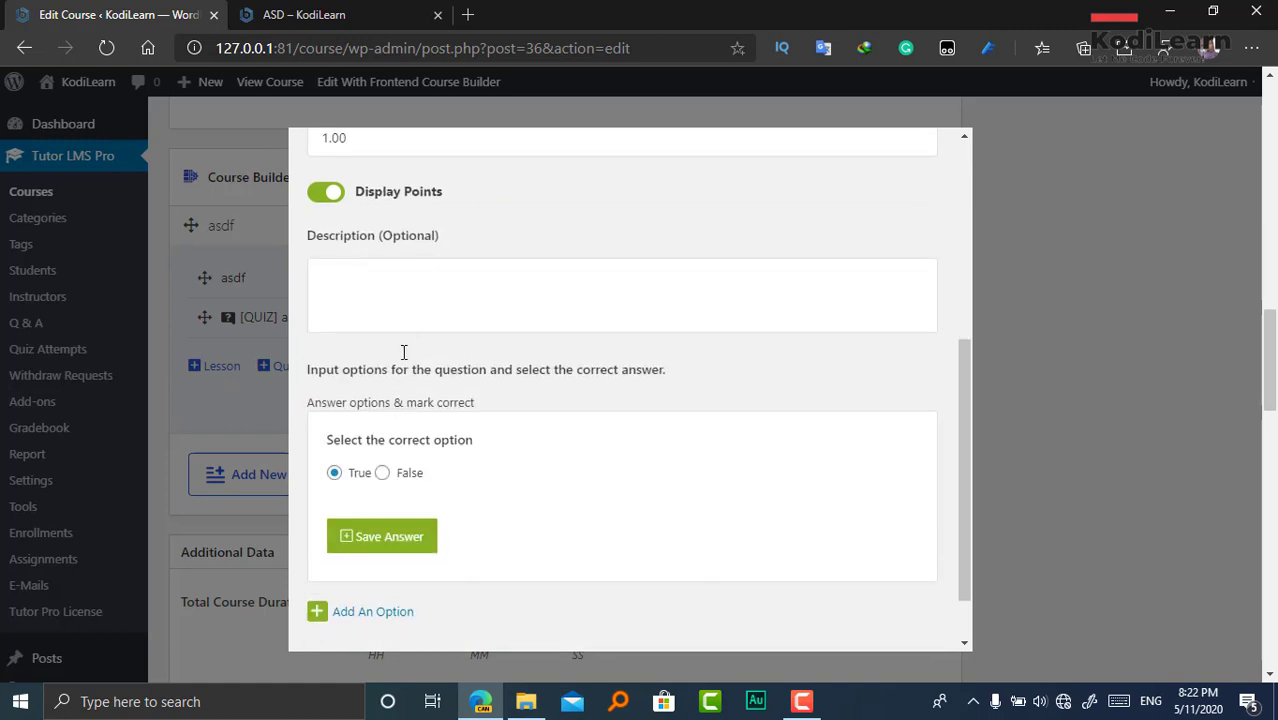
pyautogui.click(370, 540)
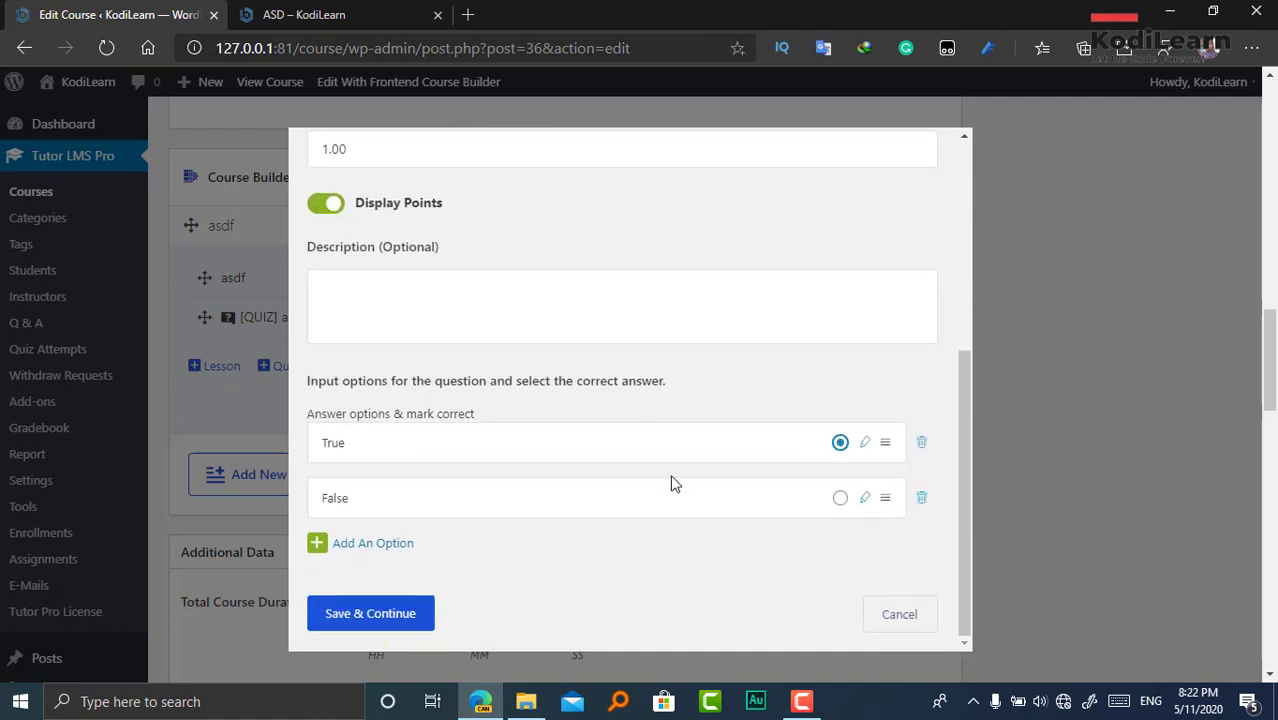
pyautogui.click(366, 612)
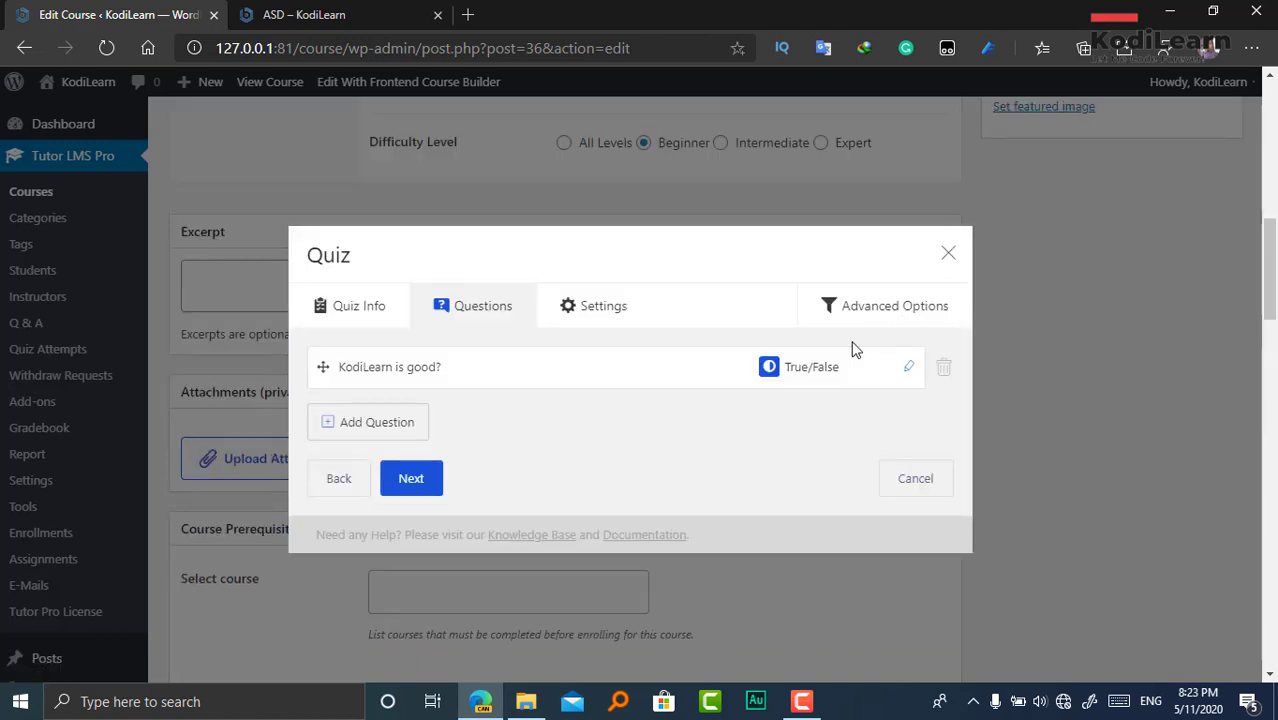
# - Review the quiz's time limit, attempts and grading settings, save them, and close the quiz
pyautogui.click(410, 479)
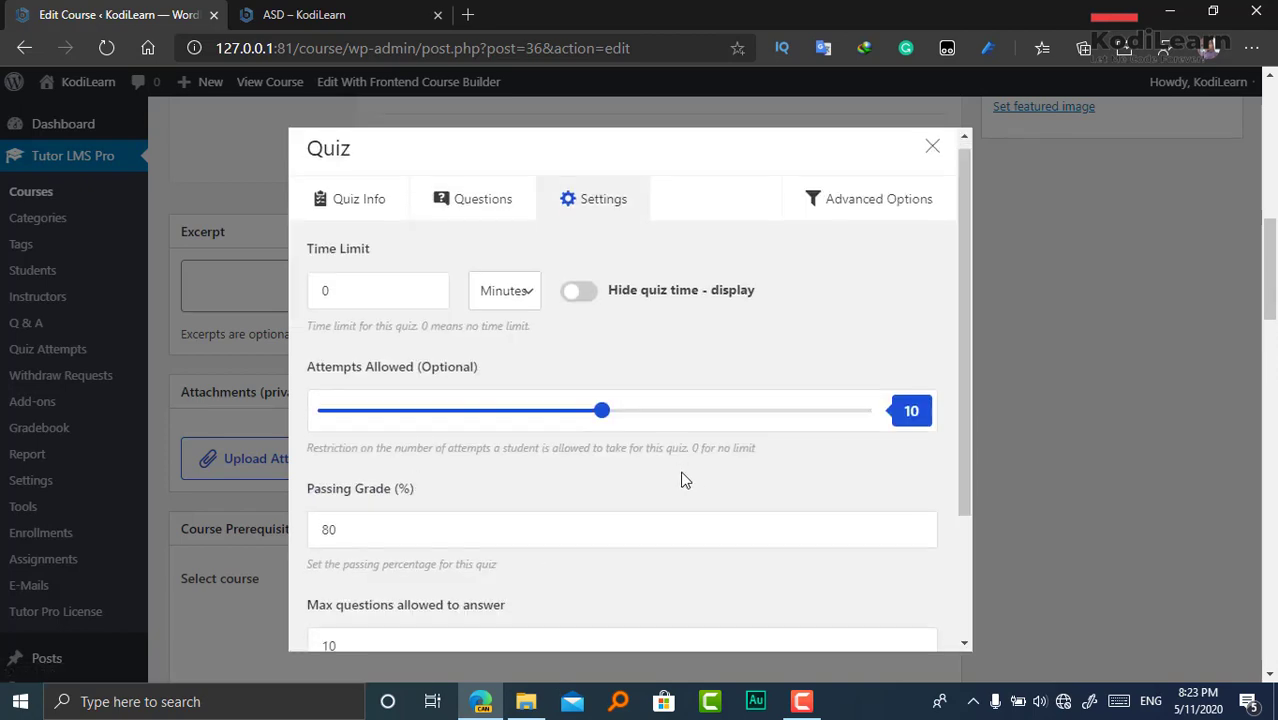
pyautogui.scroll(-2, 653, 354)
pyautogui.scroll(2, 590, 398)
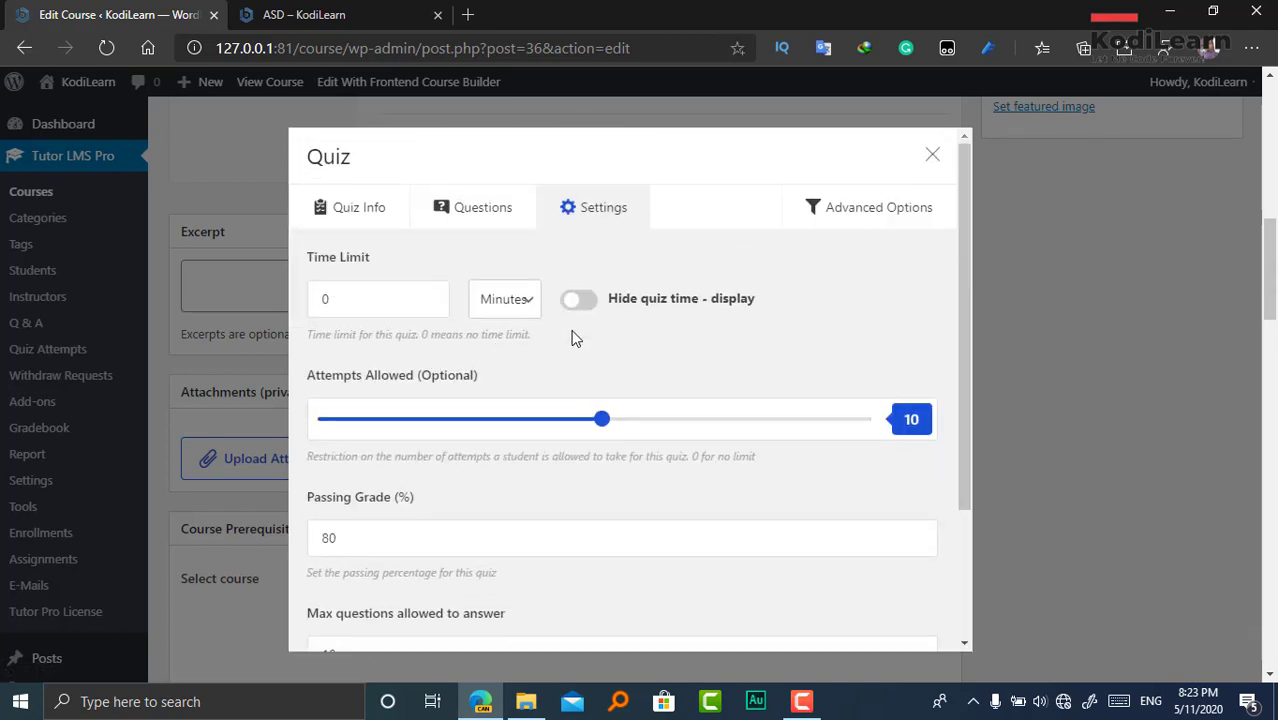
pyautogui.scroll(-2, 580, 330)
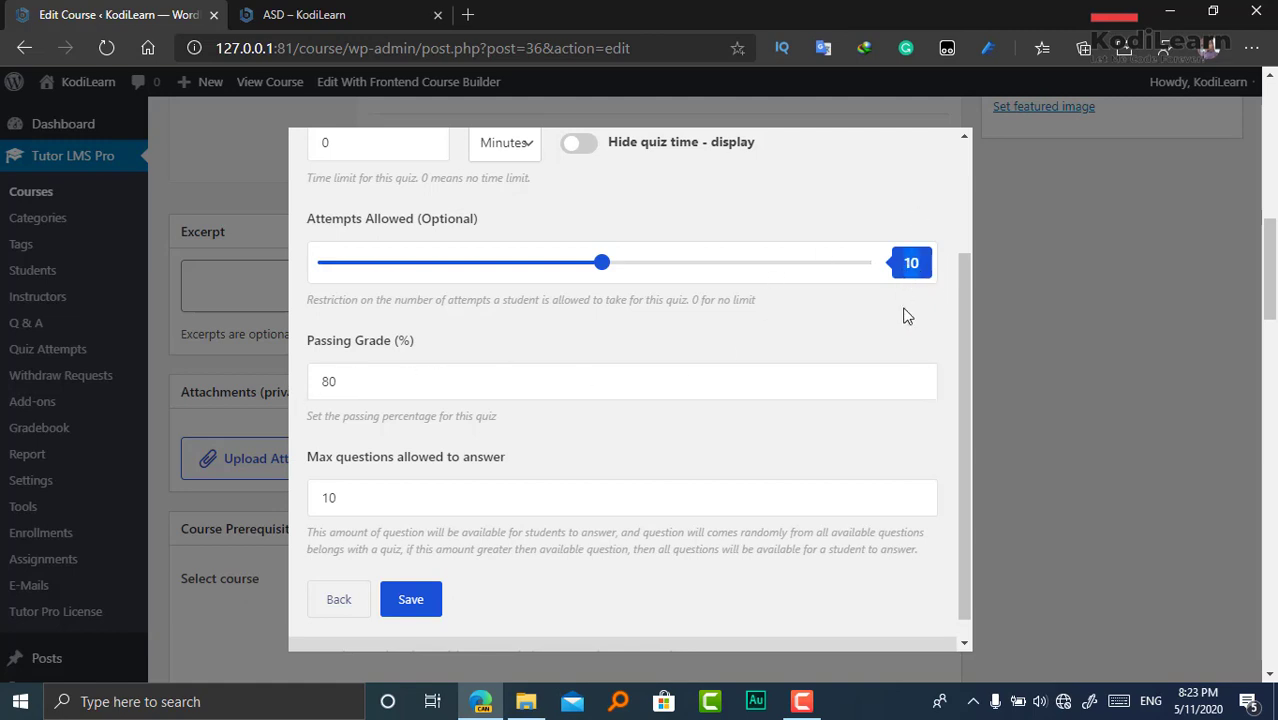
pyautogui.click(409, 599)
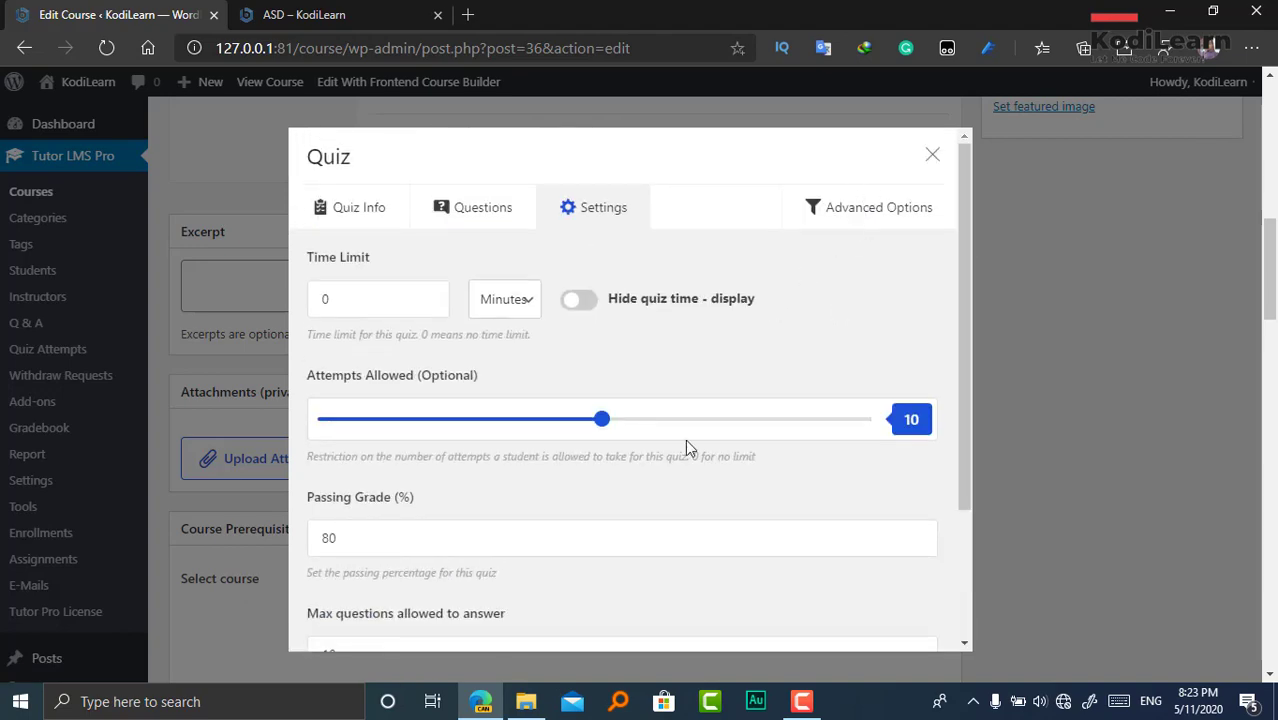
pyautogui.scroll(-5, 331, 522)
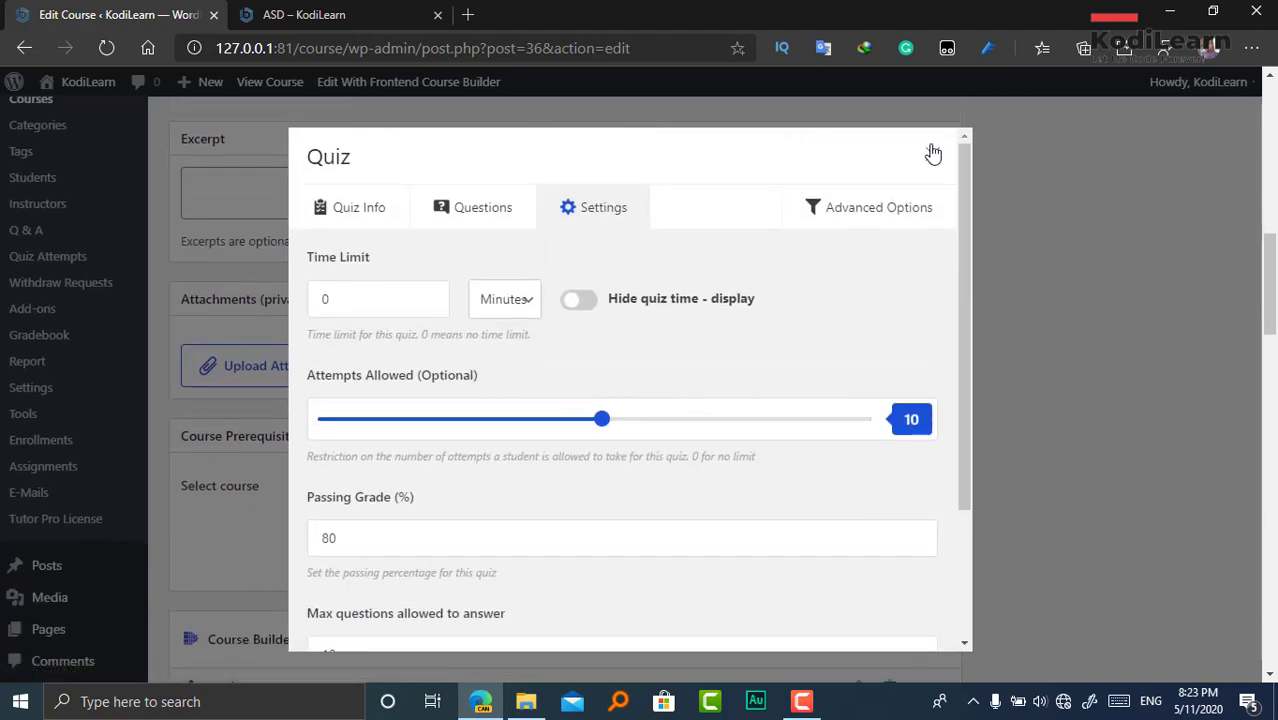
pyautogui.click(931, 155)
# - Update the ASD course and reload its public course page
pyautogui.scroll(8, 958, 314)
pyautogui.click(1203, 170)
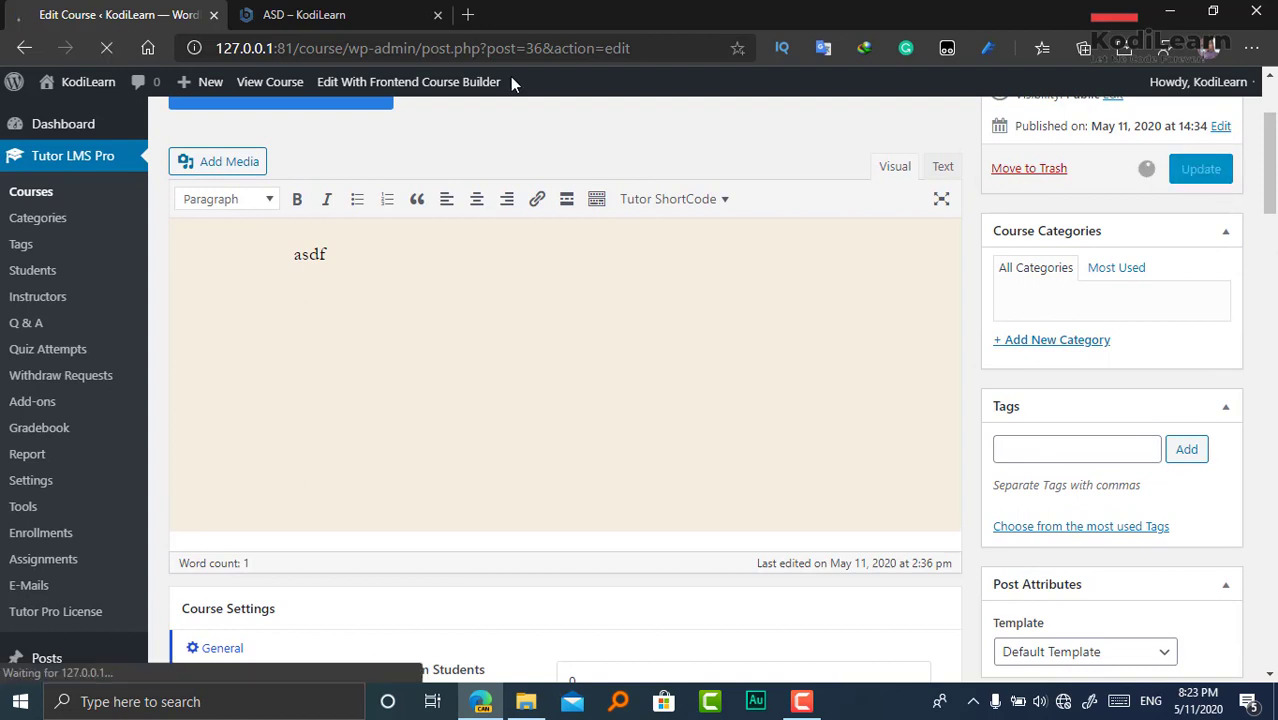
pyautogui.click(312, 18)
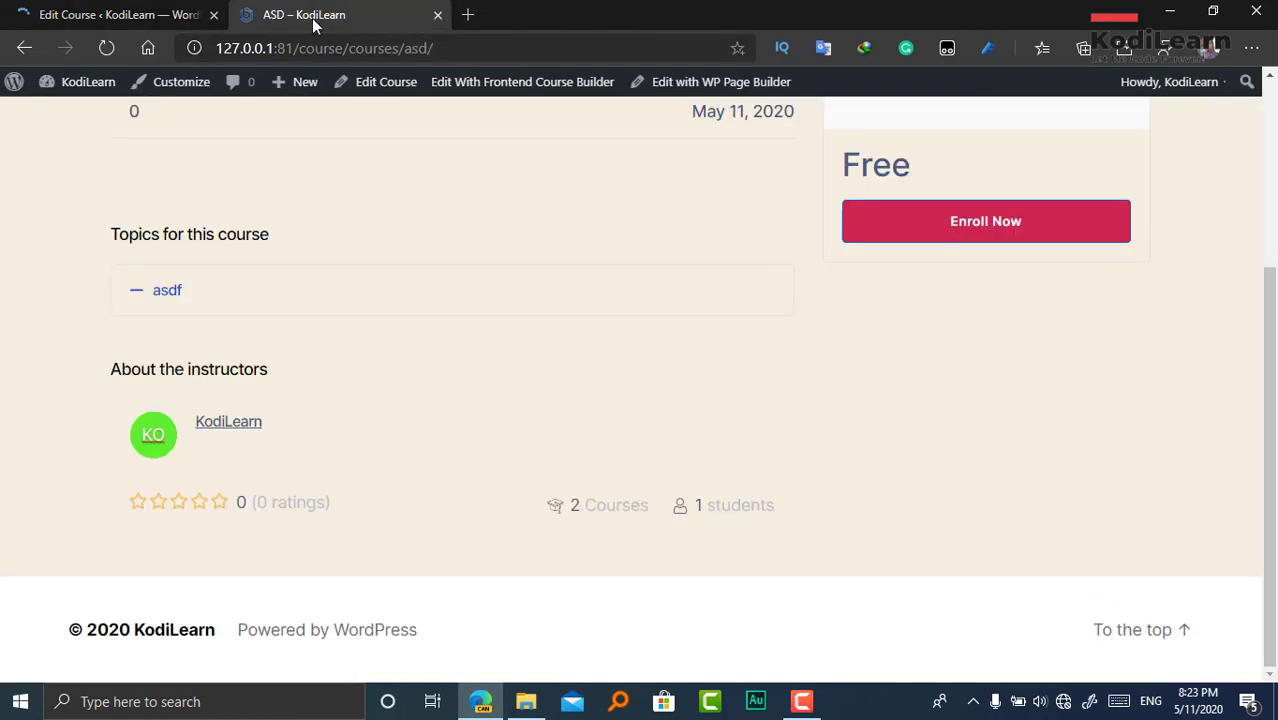
pyautogui.click(106, 50)
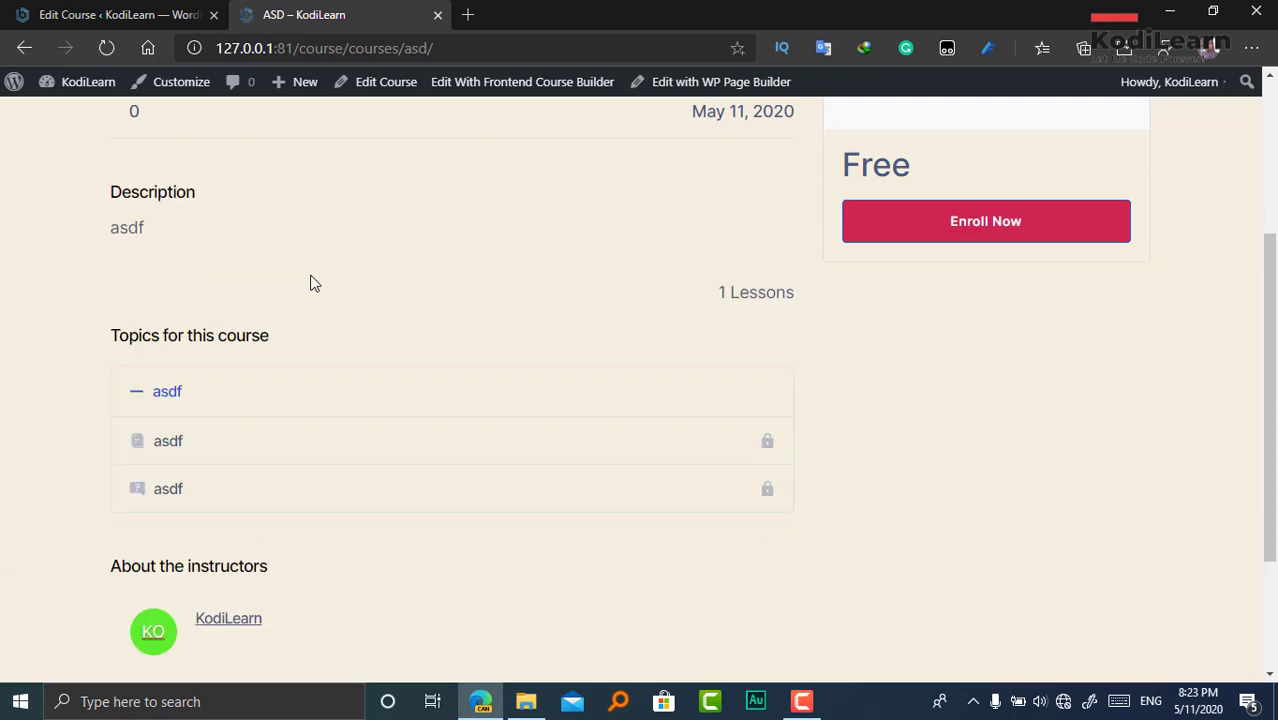
# - Enroll in the free ASD course and complete its asdf lesson
pyautogui.scroll(3, 320, 284)
pyautogui.click(952, 508)
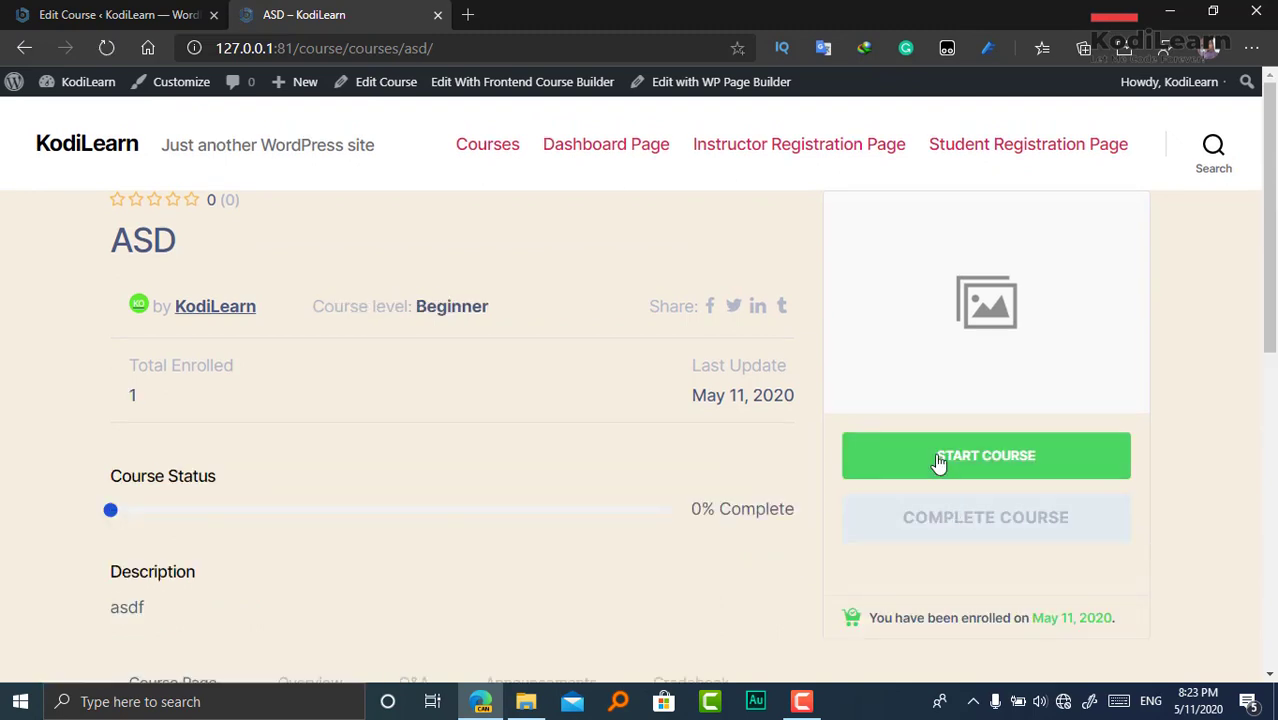
pyautogui.scroll(-2, 1043, 274)
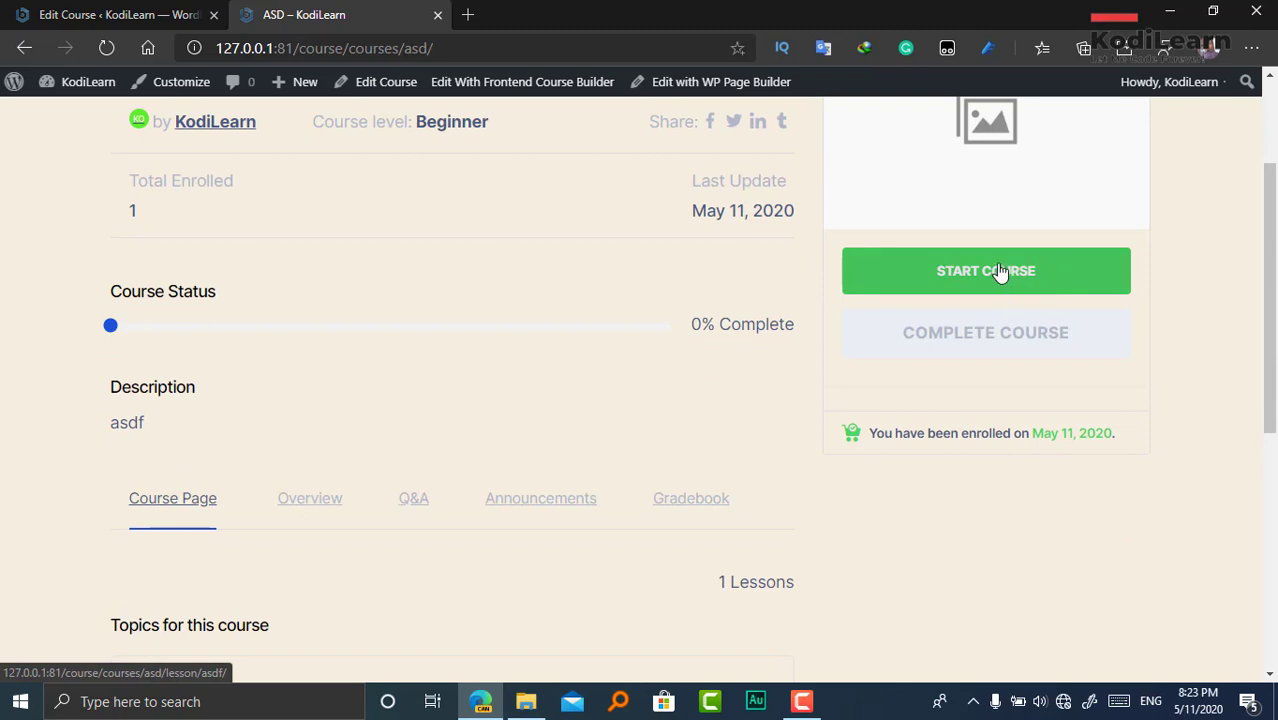
pyautogui.click(956, 273)
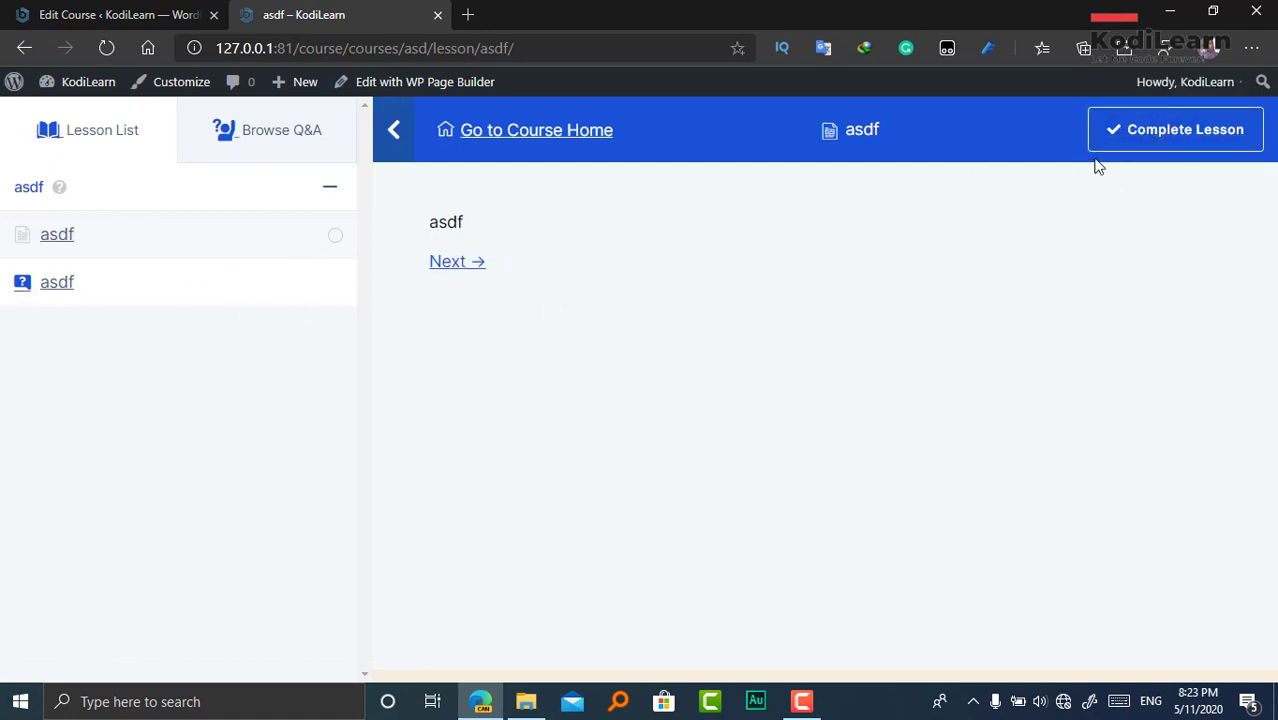
pyautogui.click(1142, 147)
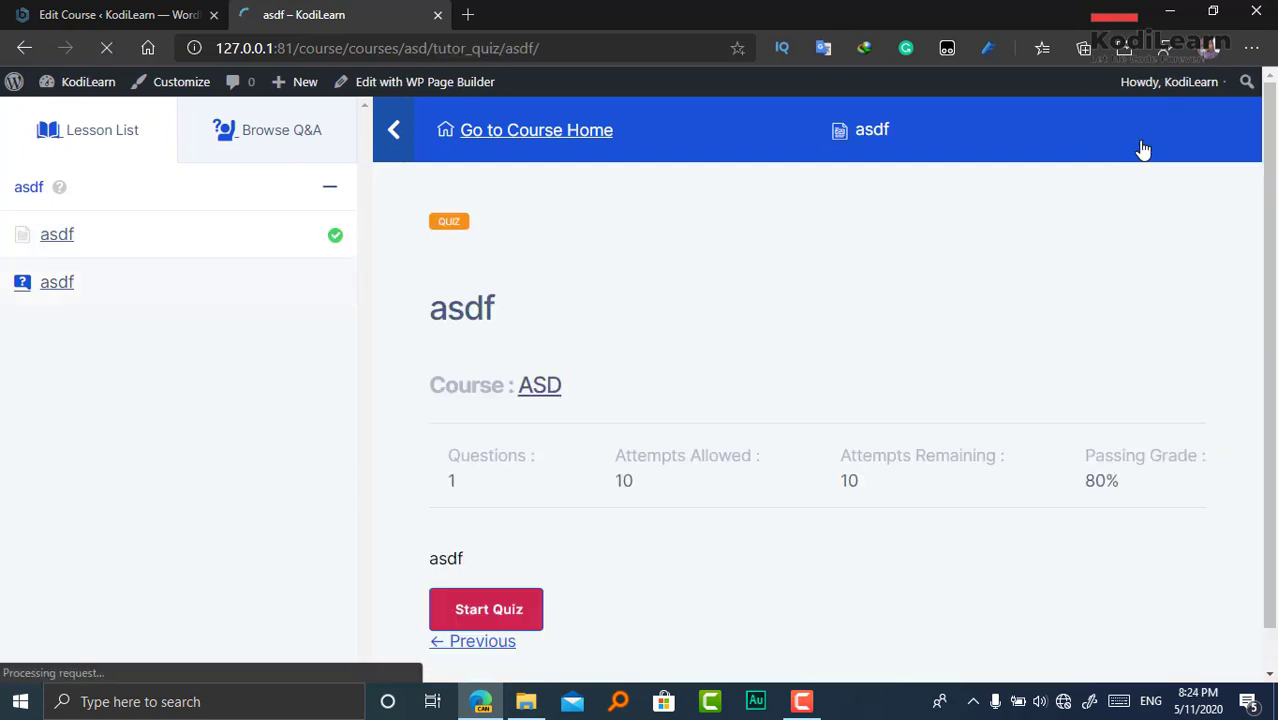
# - Start the asdf quiz, answer True to "KodiLearn is good?", and submit it
pyautogui.scroll(-1, 780, 440)
pyautogui.click(508, 568)
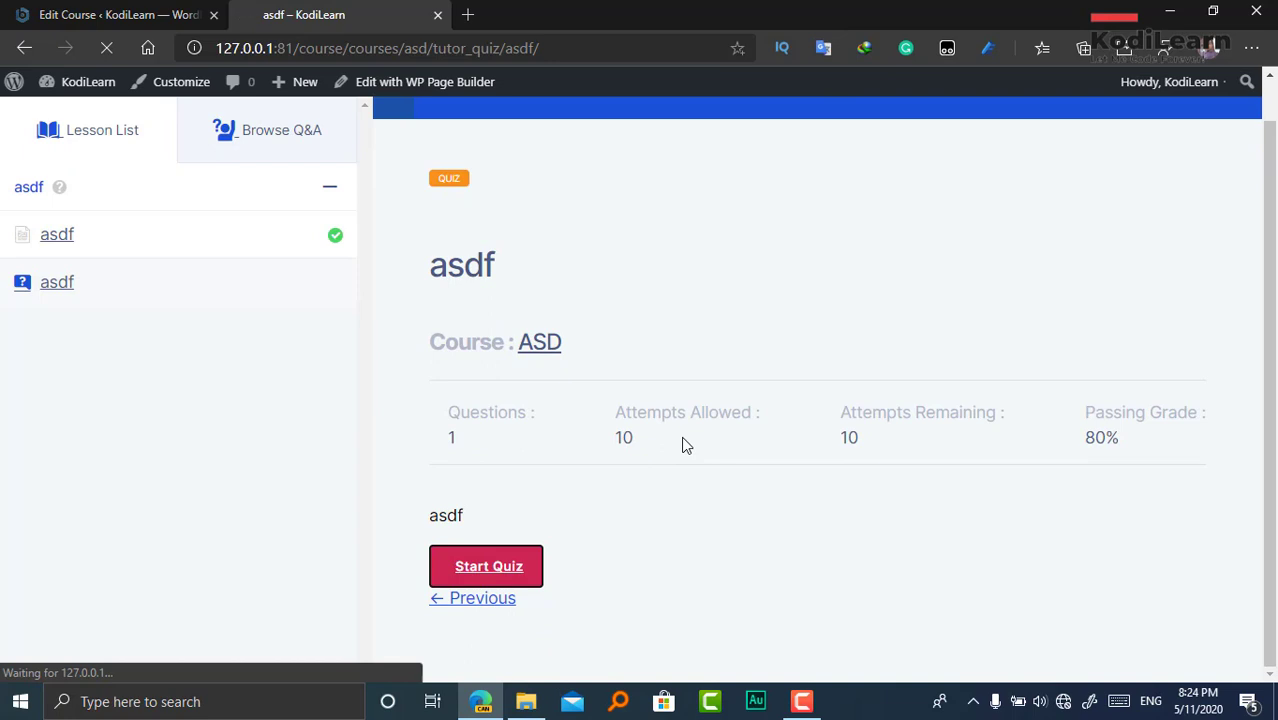
pyautogui.scroll(-3, 700, 480)
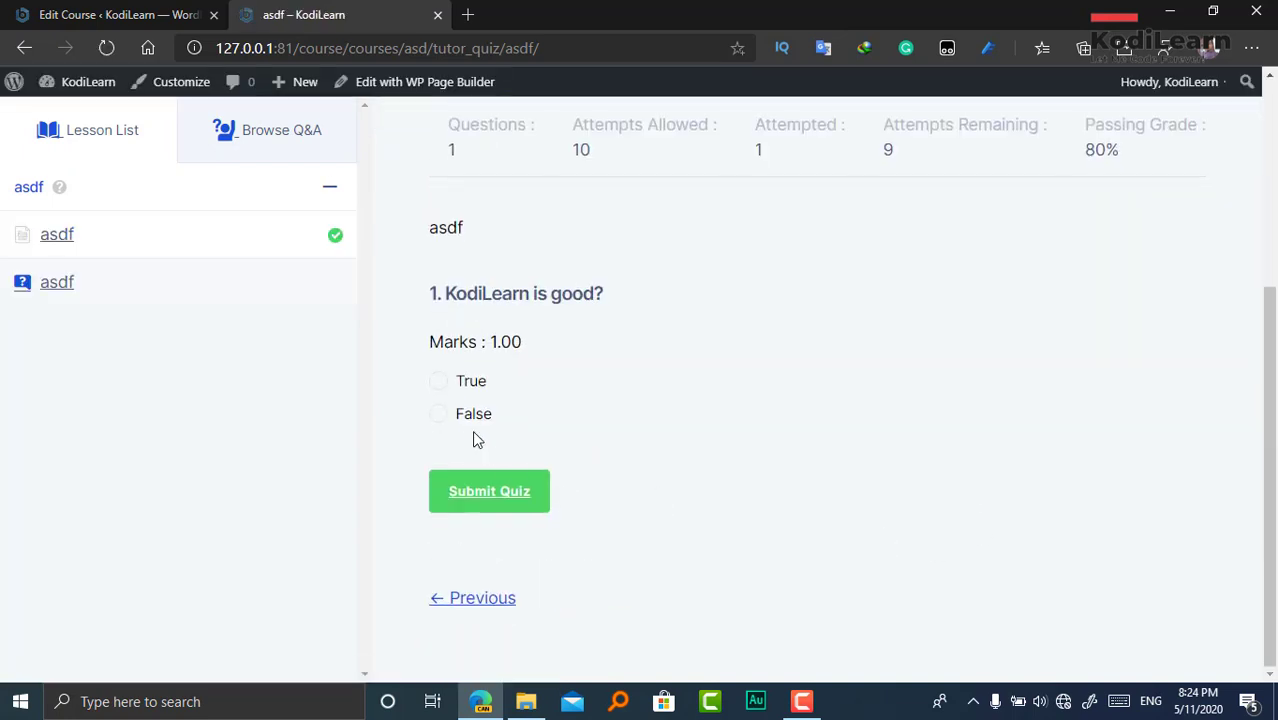
pyautogui.click(457, 382)
pyautogui.click(513, 495)
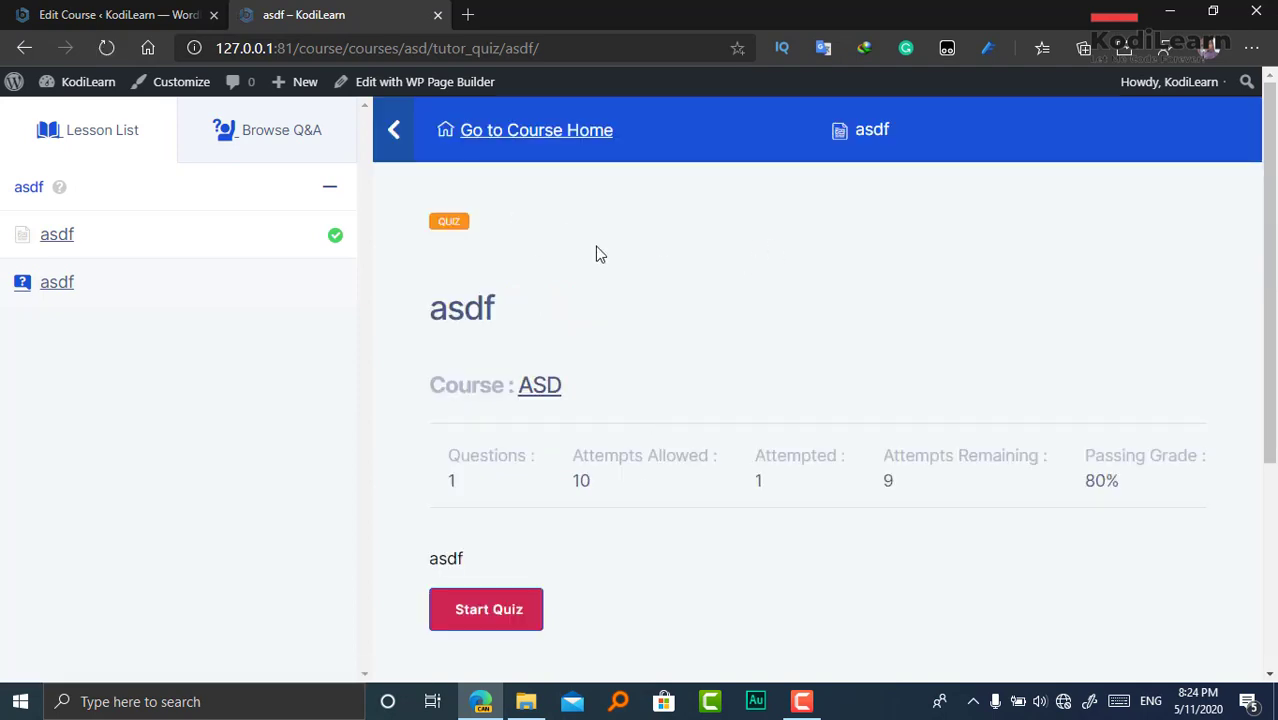
# - Check the previous quiz attempts, return to the course home and mark the course as complete
pyautogui.scroll(-3, 452, 479)
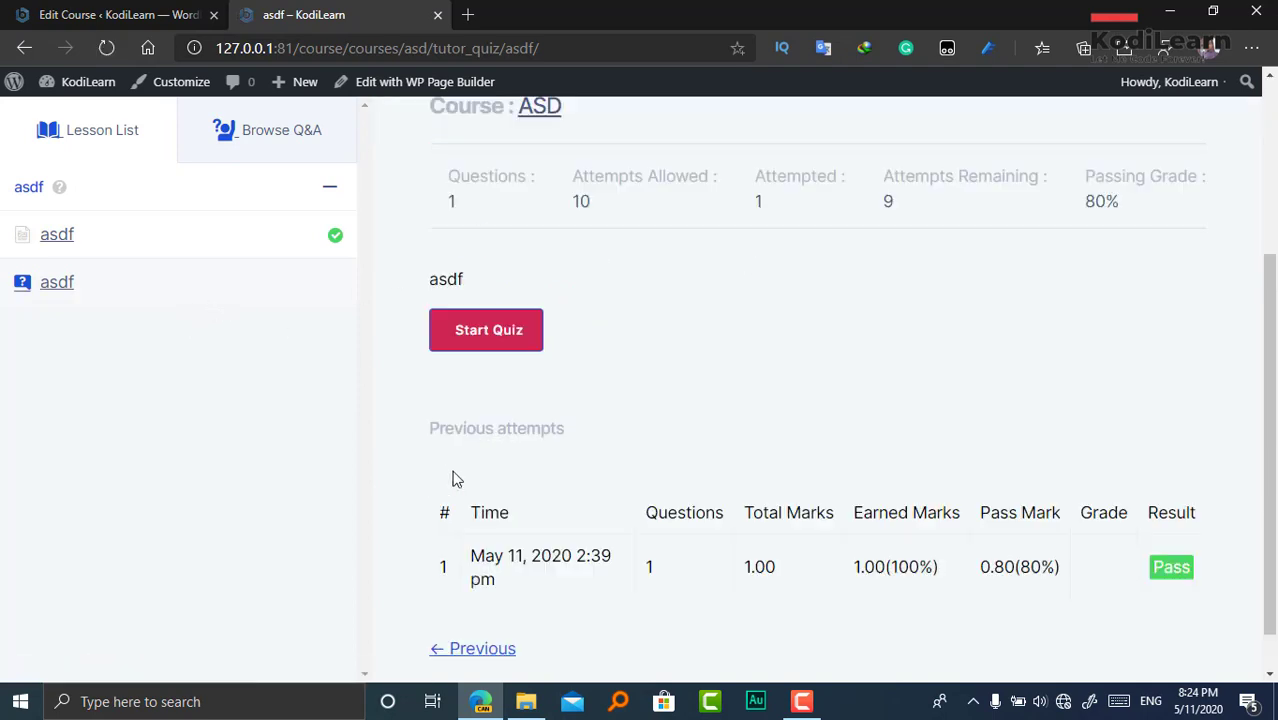
pyautogui.scroll(3, 500, 470)
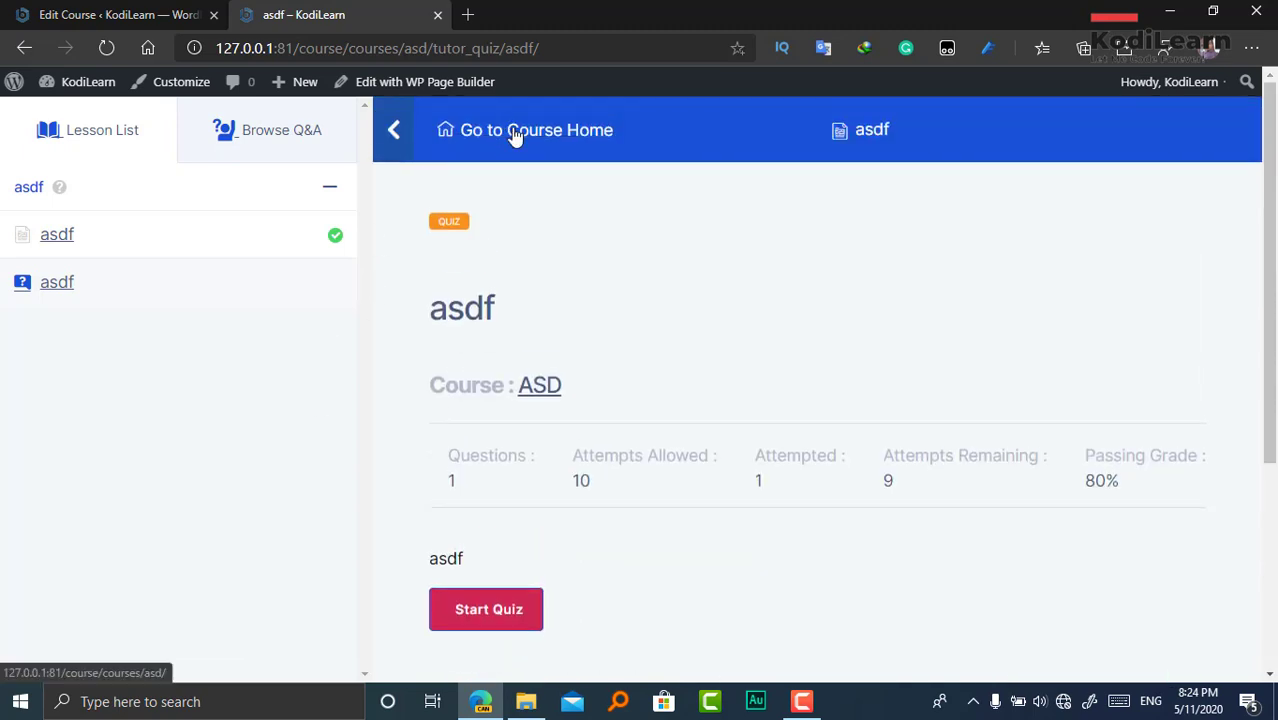
pyautogui.click(520, 143)
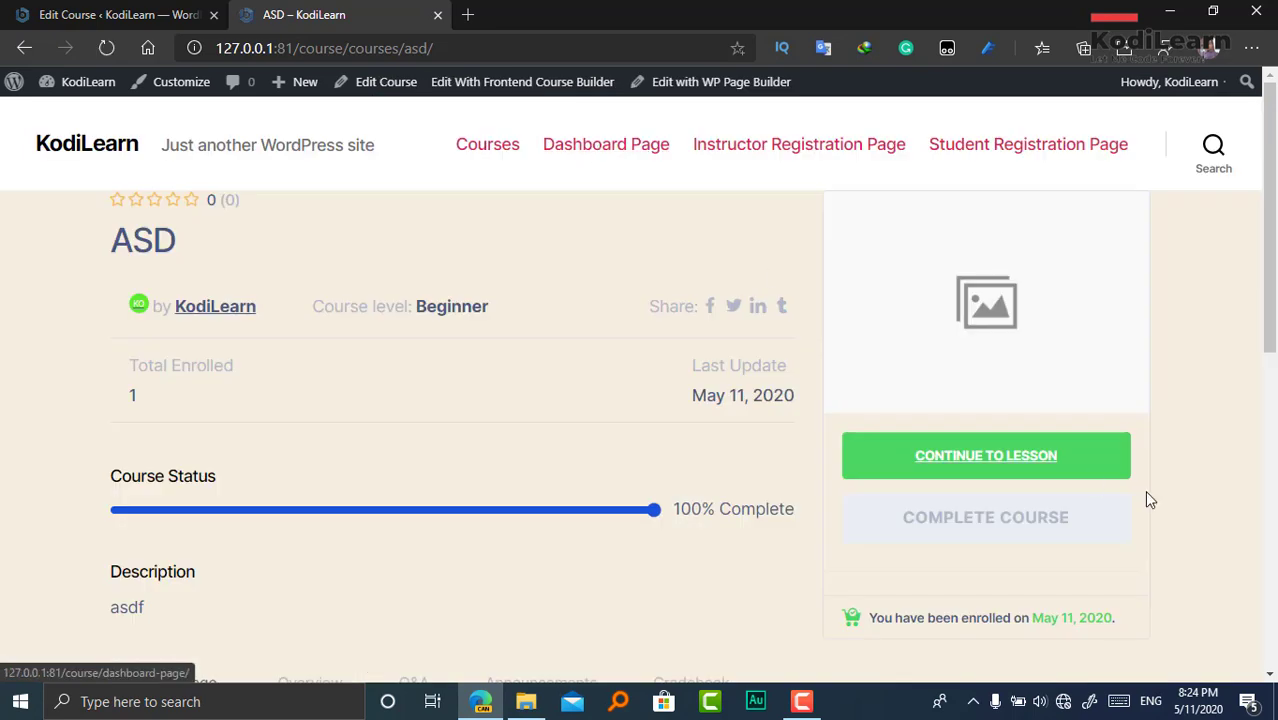
pyautogui.click(1016, 535)
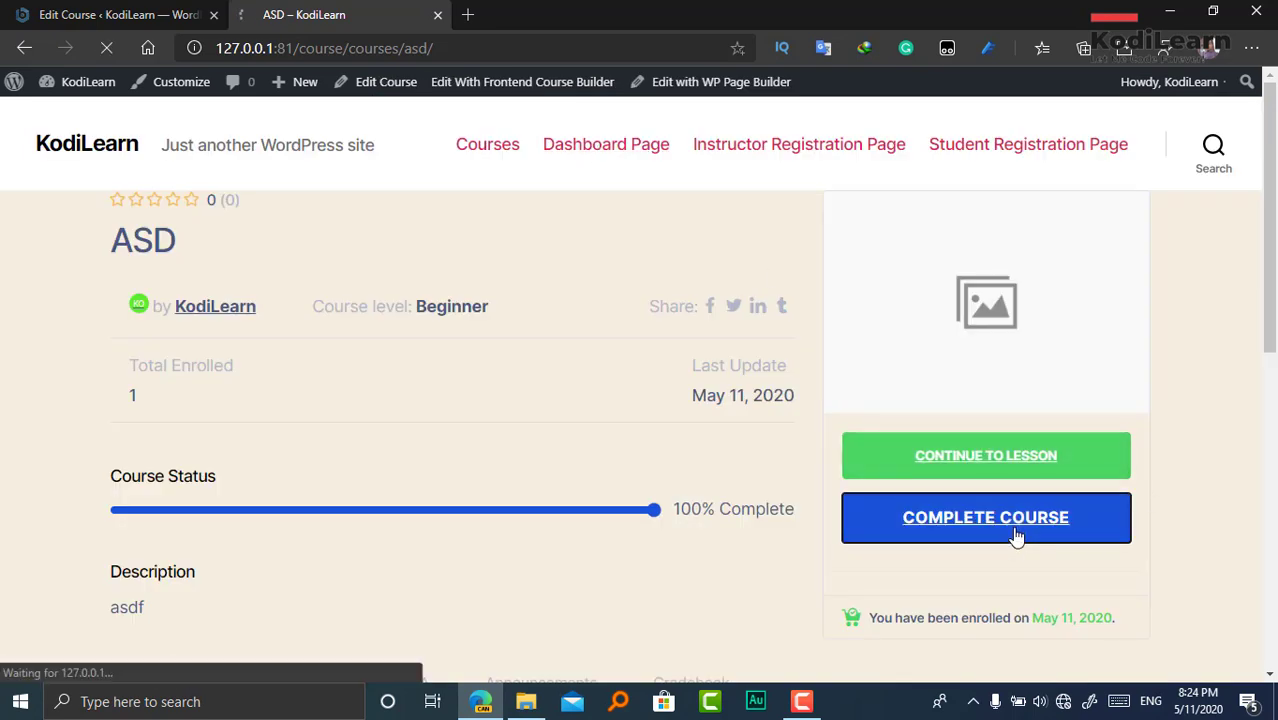
# - Download the certificate for the completed ASD course and open it
pyautogui.scroll(-5, 919, 457)
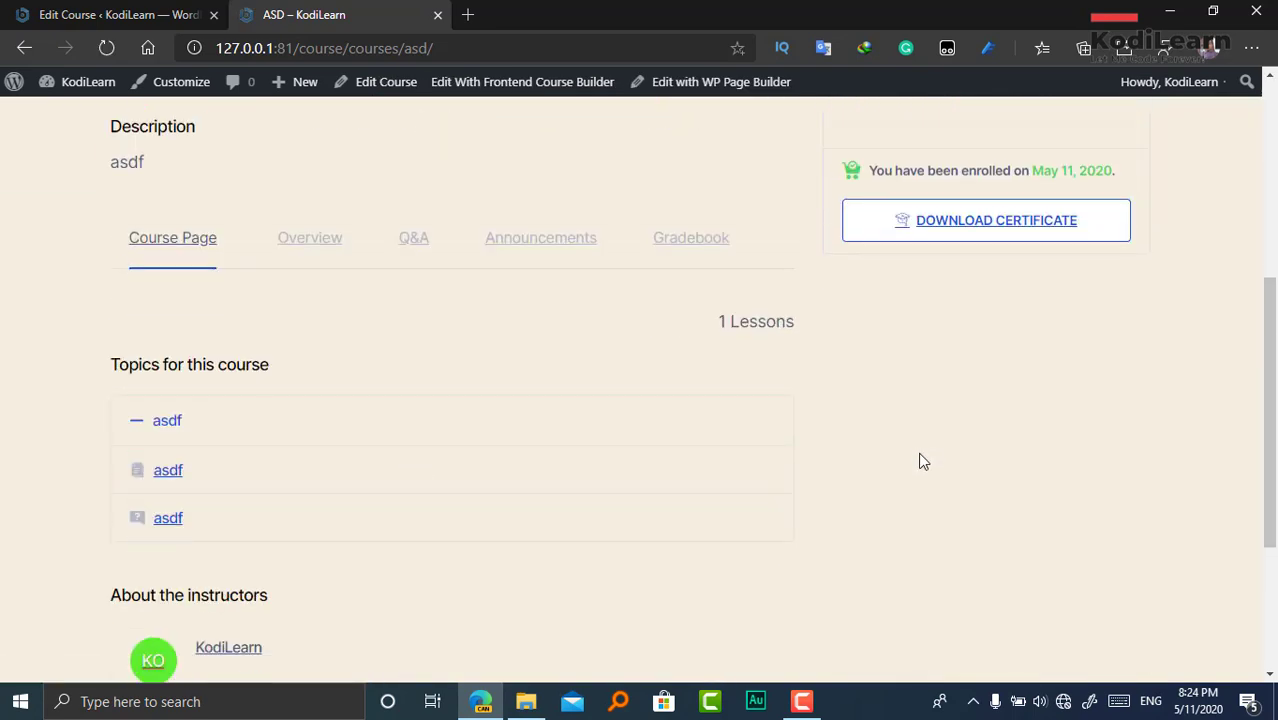
pyautogui.scroll(1, 988, 220)
pyautogui.click(984, 298)
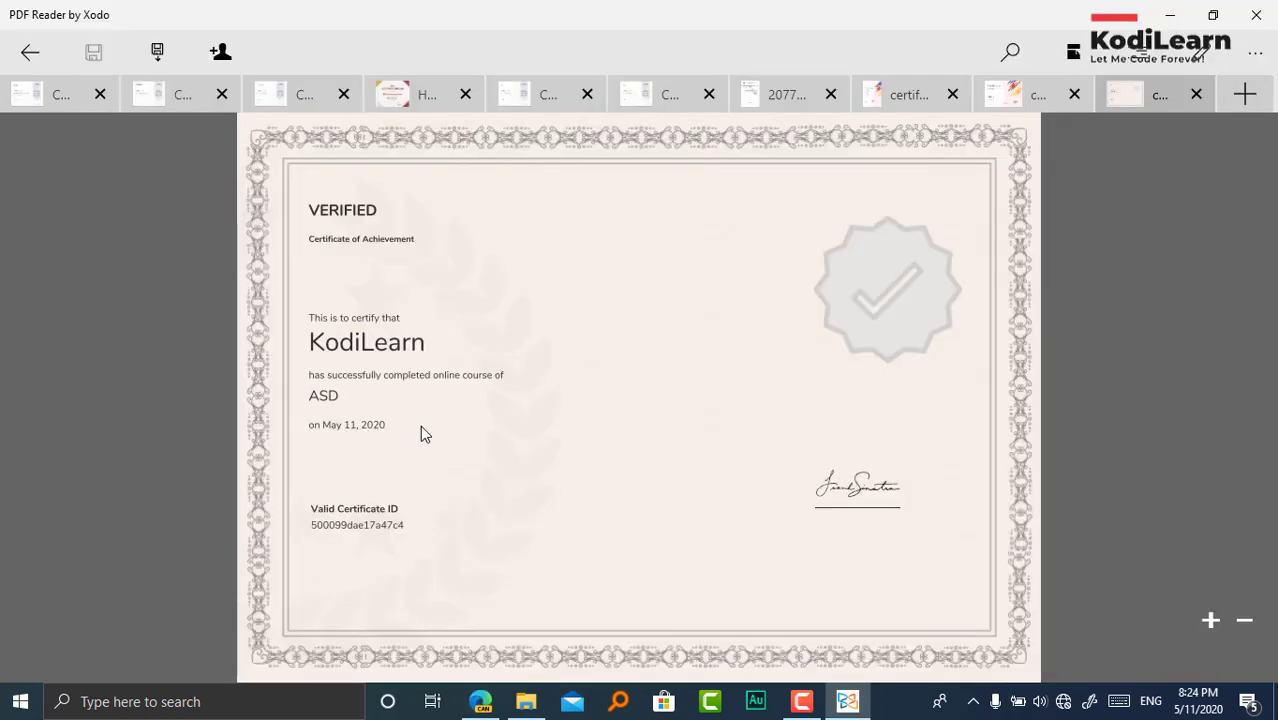
# - Examine the certificate's course name and its verified achievement heading
pyautogui.moveTo(335, 400); pyautogui.dragTo(272, 395)
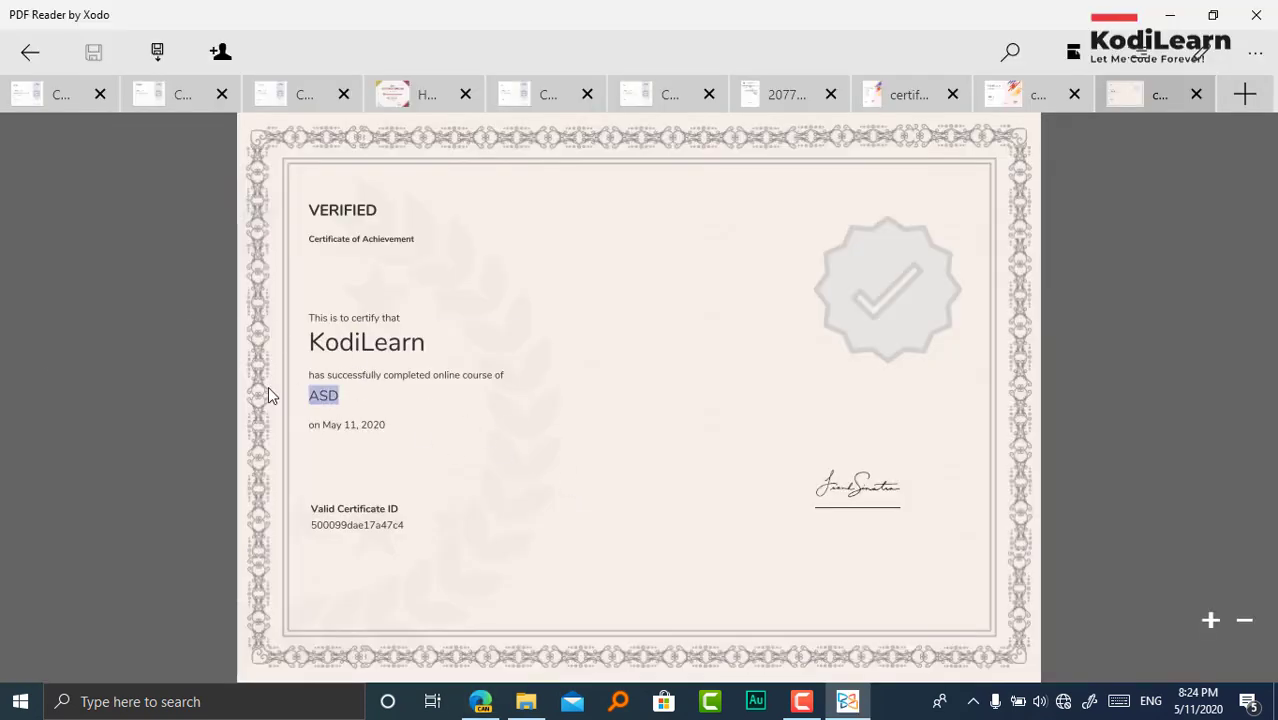
pyautogui.click(742, 454)
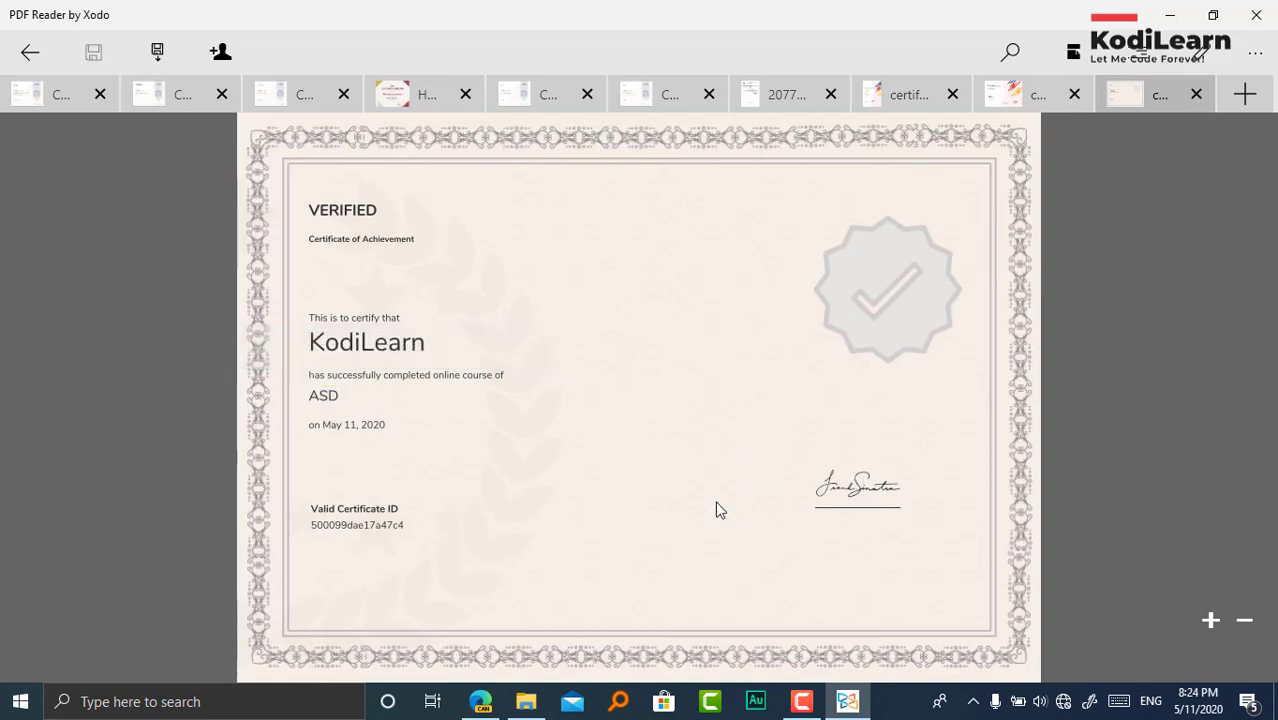
pyautogui.moveTo(345, 210); pyautogui.dragTo(414, 240)
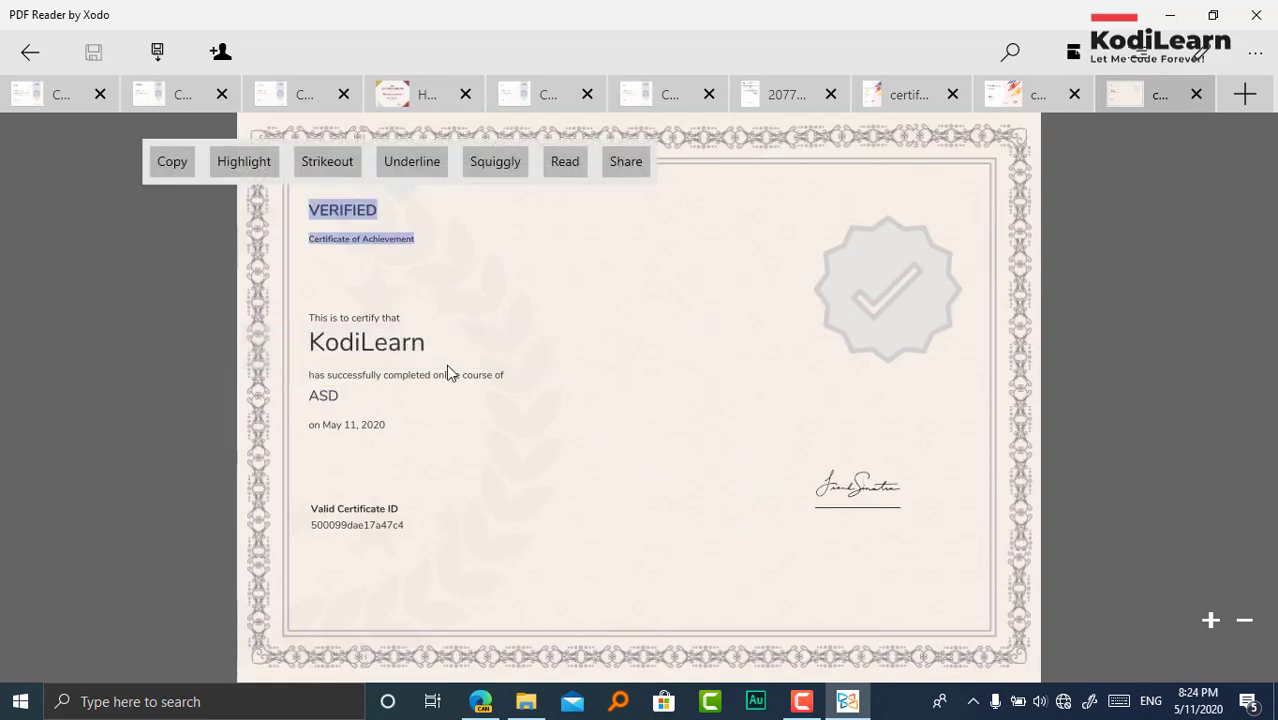
# - Close the certificate PDF, return to the WordPress admin and open the Tutor Certificate settings of Tutor LMS Pro
pyautogui.click(349, 425)
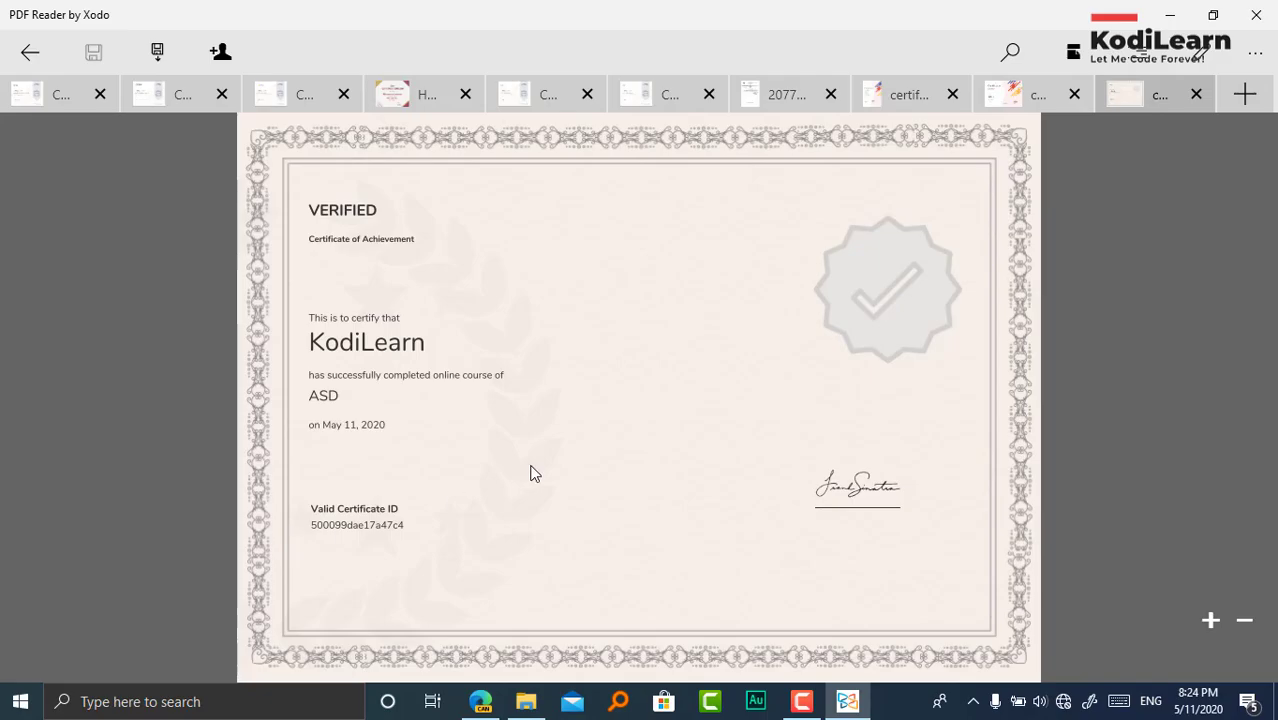
pyautogui.click(1256, 15)
pyautogui.click(120, 14)
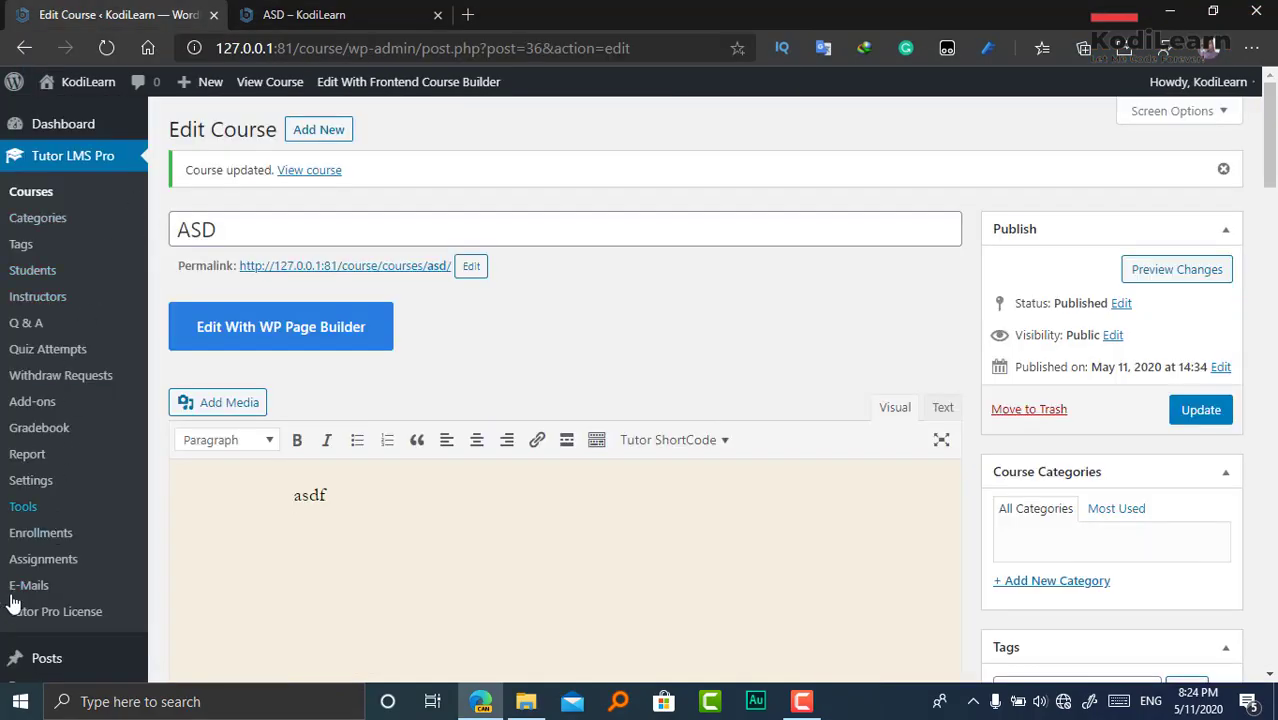
pyautogui.click(31, 480)
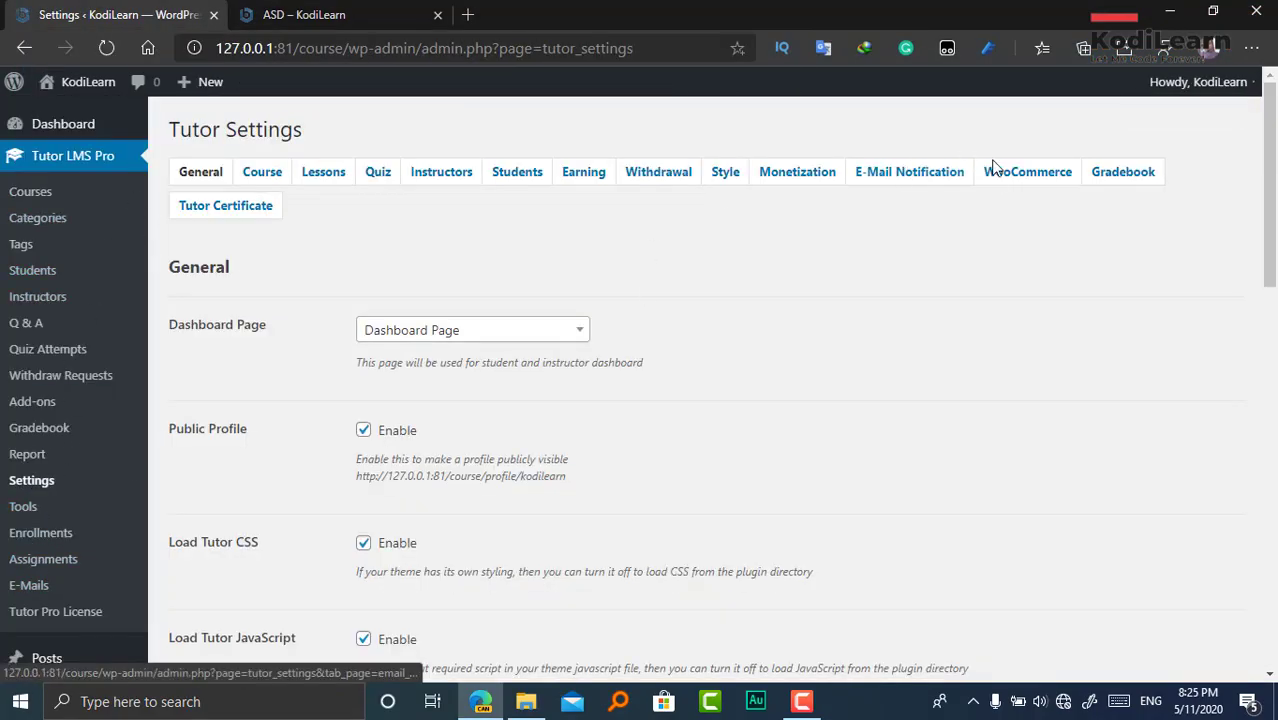
pyautogui.click(224, 206)
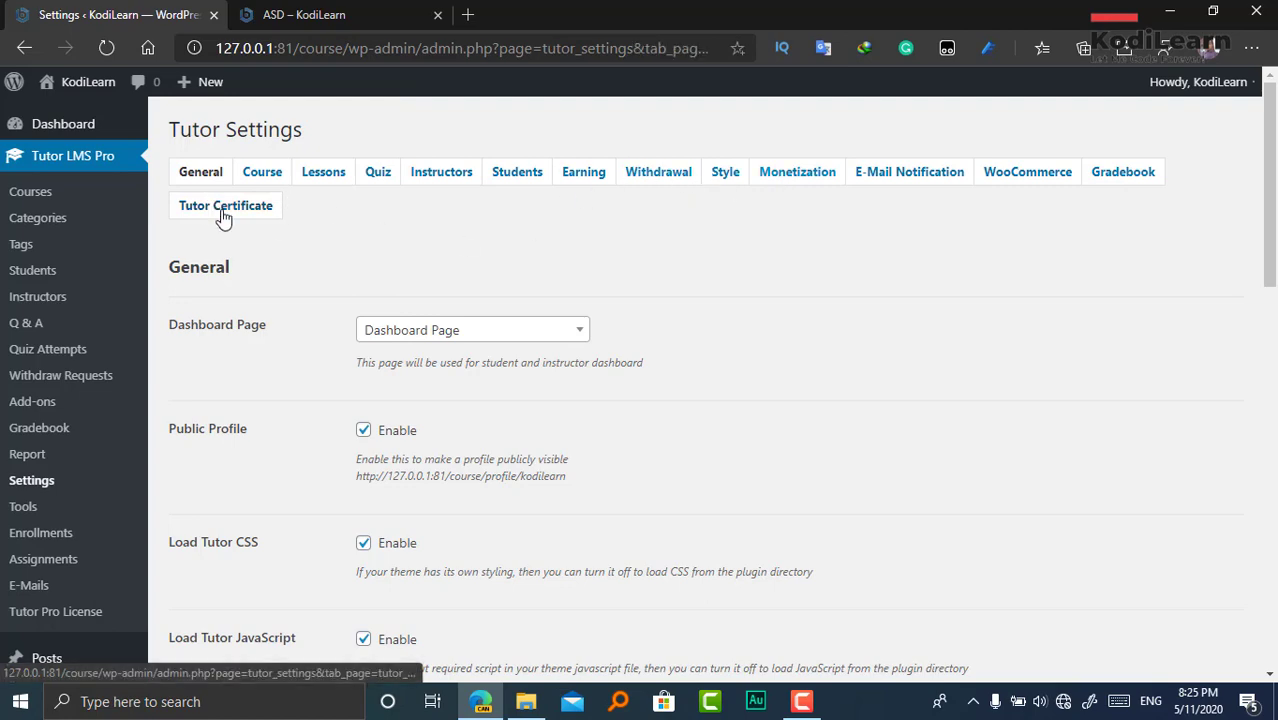
# - Examine the certificate templates and the authorised name, company name, signature upload and View Certificate options
pyautogui.scroll(-5, 599, 343)
pyautogui.scroll(-4, 622, 528)
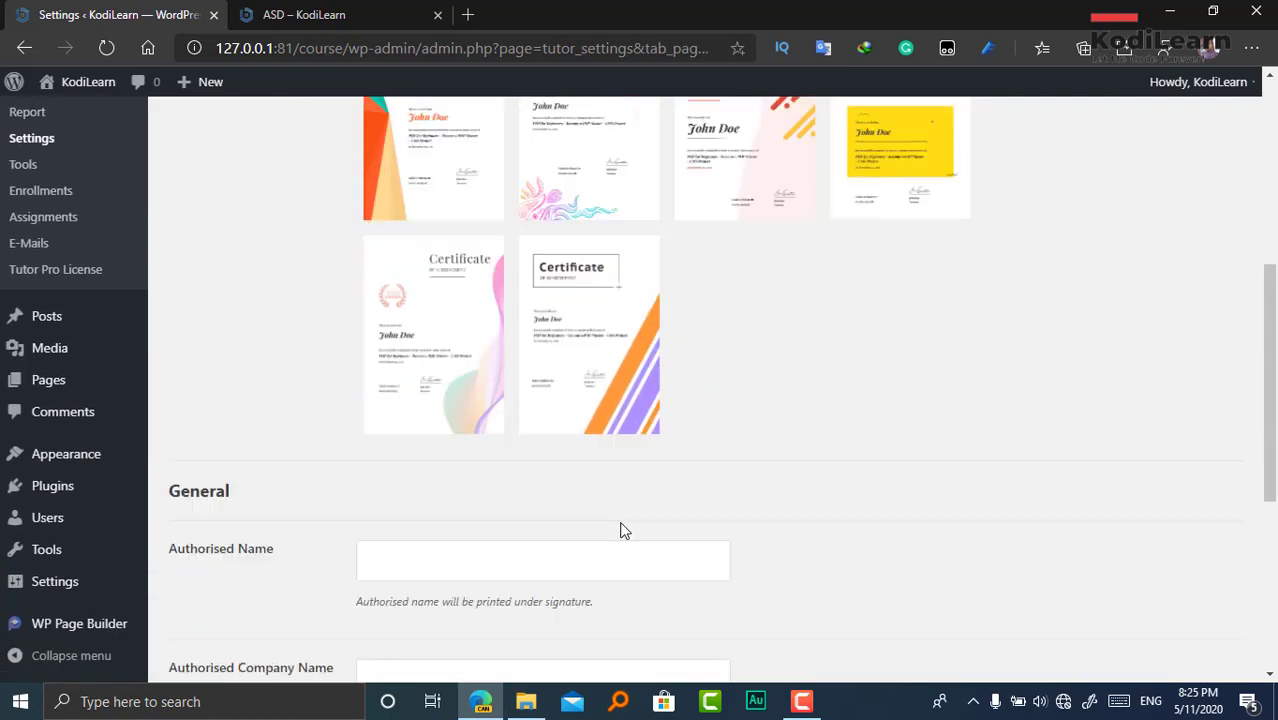
pyautogui.scroll(-3, 545, 394)
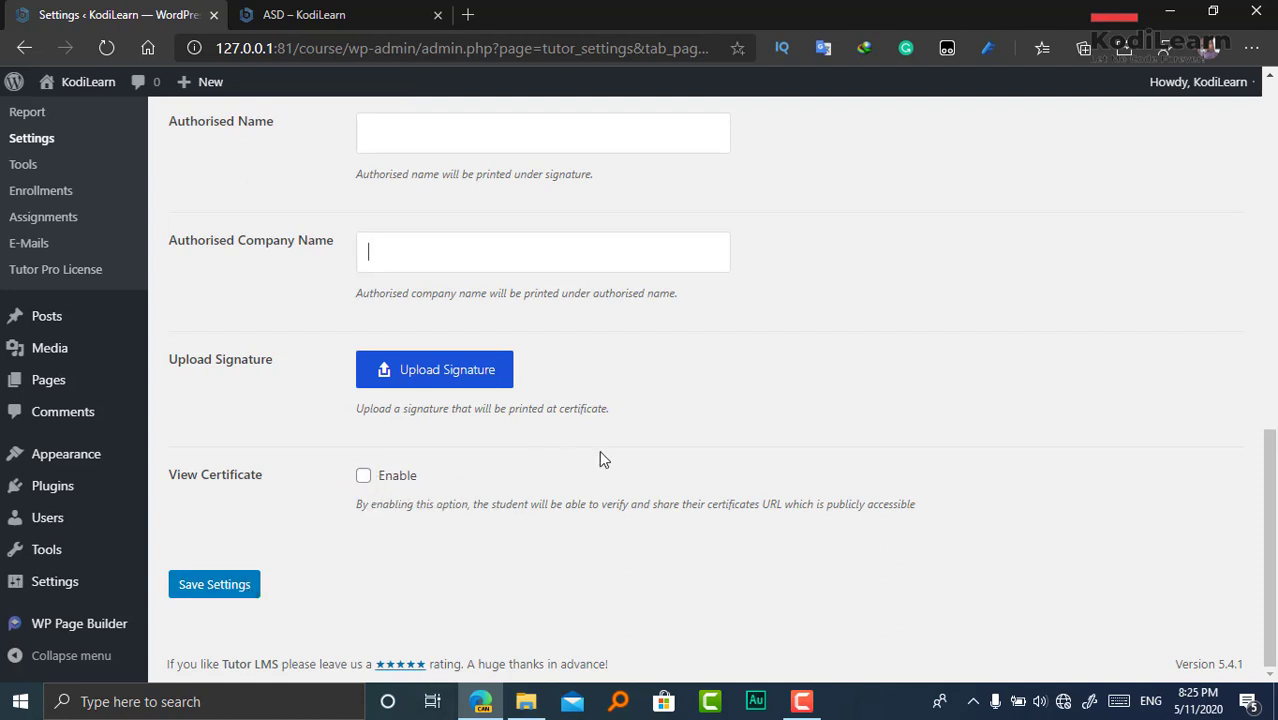
pyautogui.scroll(15, 599, 450)
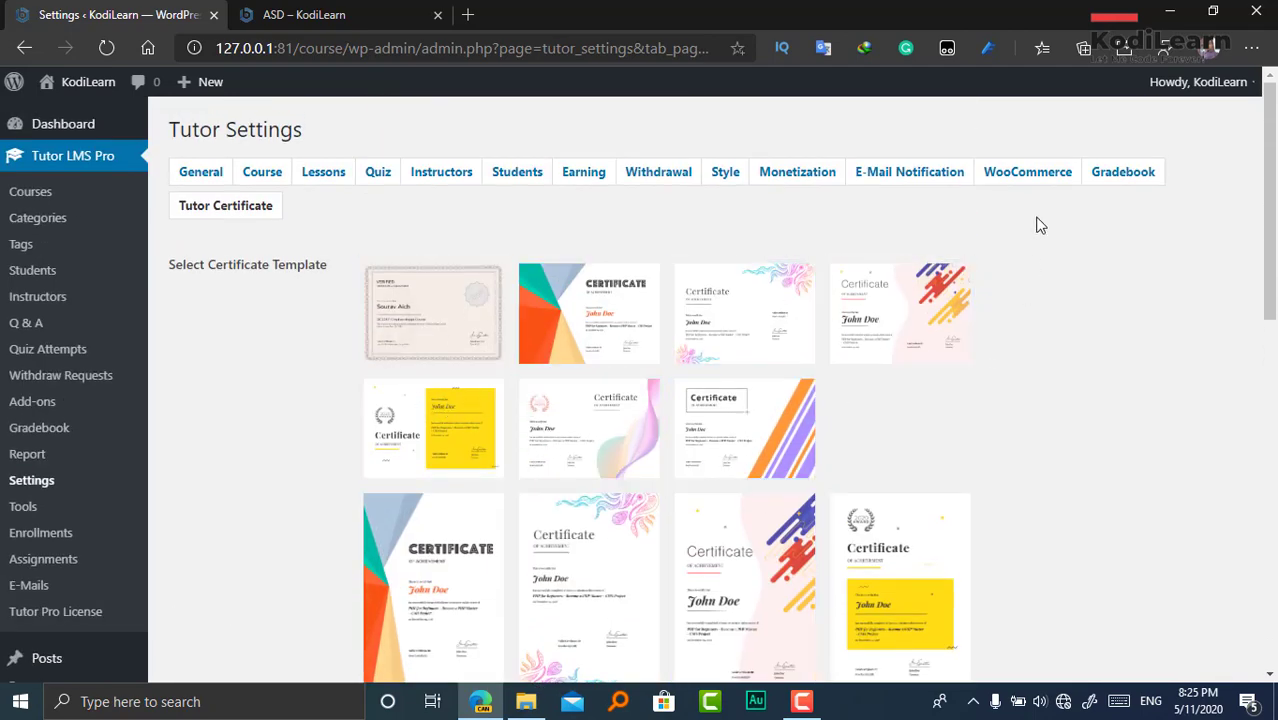
pyautogui.tripleClick(1001, 266)
pyautogui.click(1100, 316)
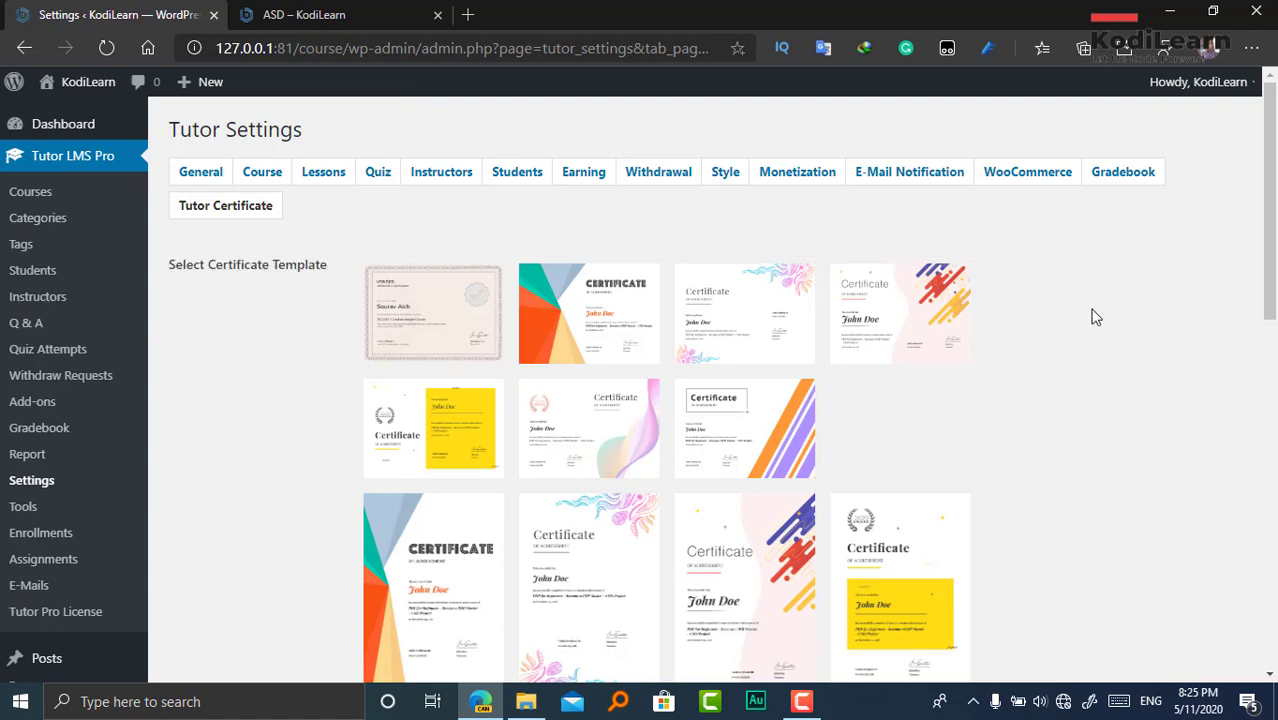